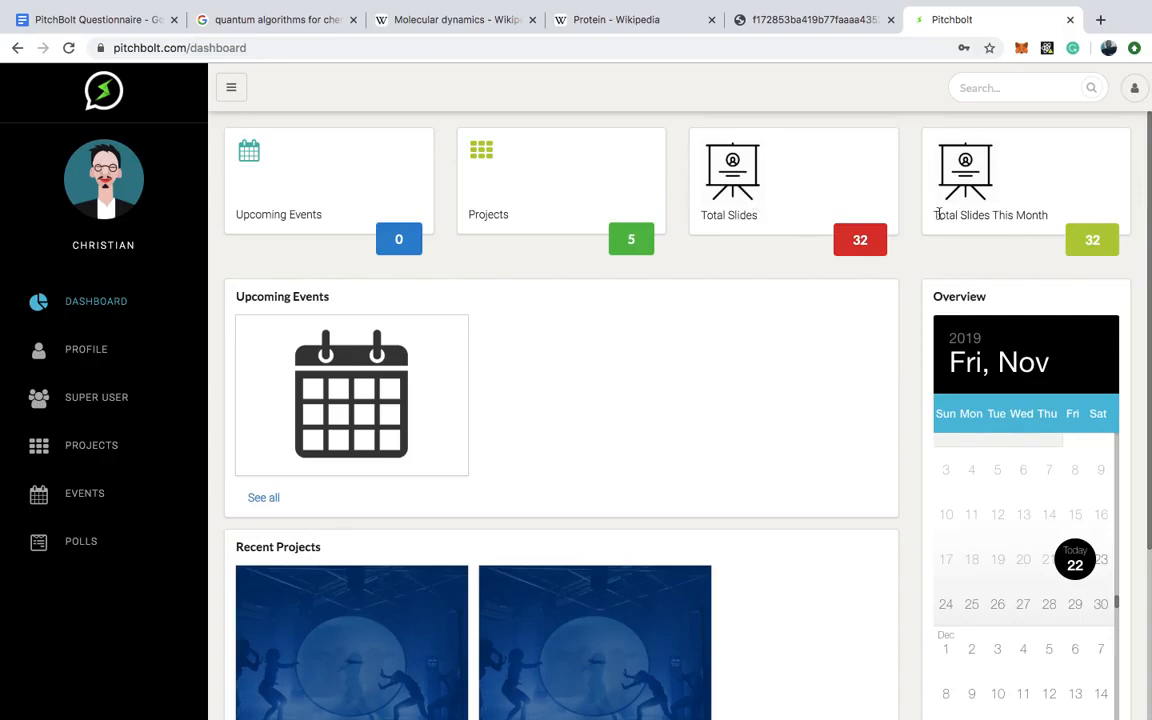
Start a new project from the dashboard's recent projects and choose the presentation project type
scroll(760, 383, "down", 5)
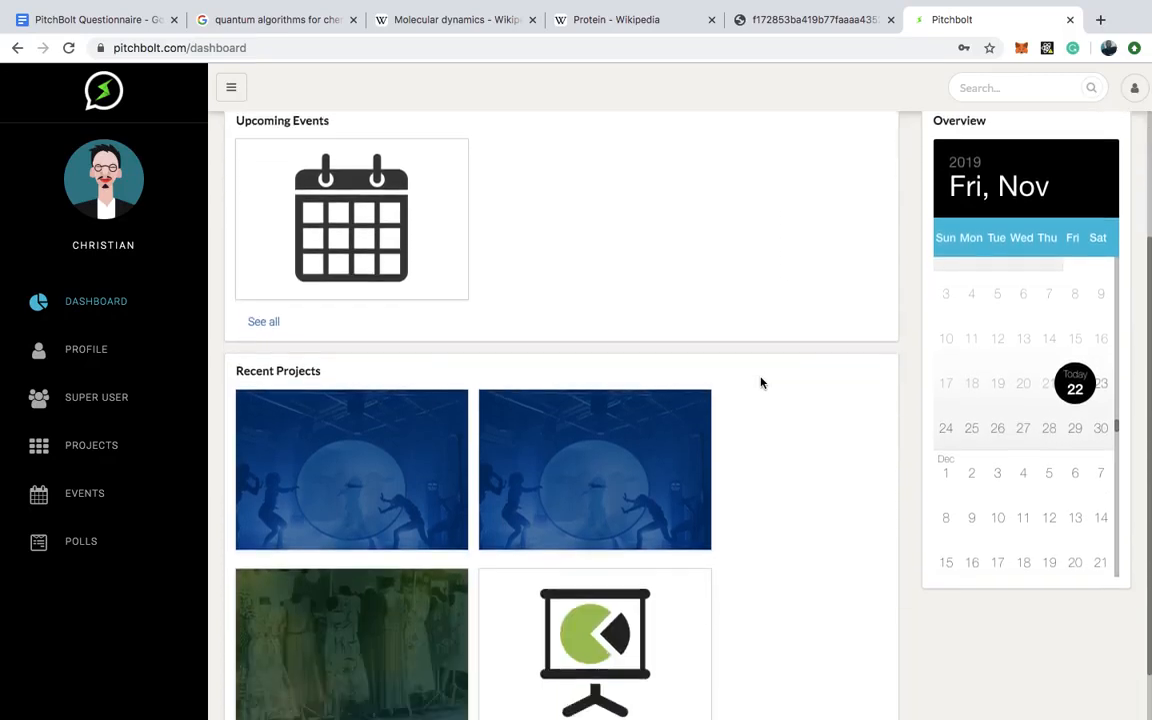
mouse_move(330, 367)
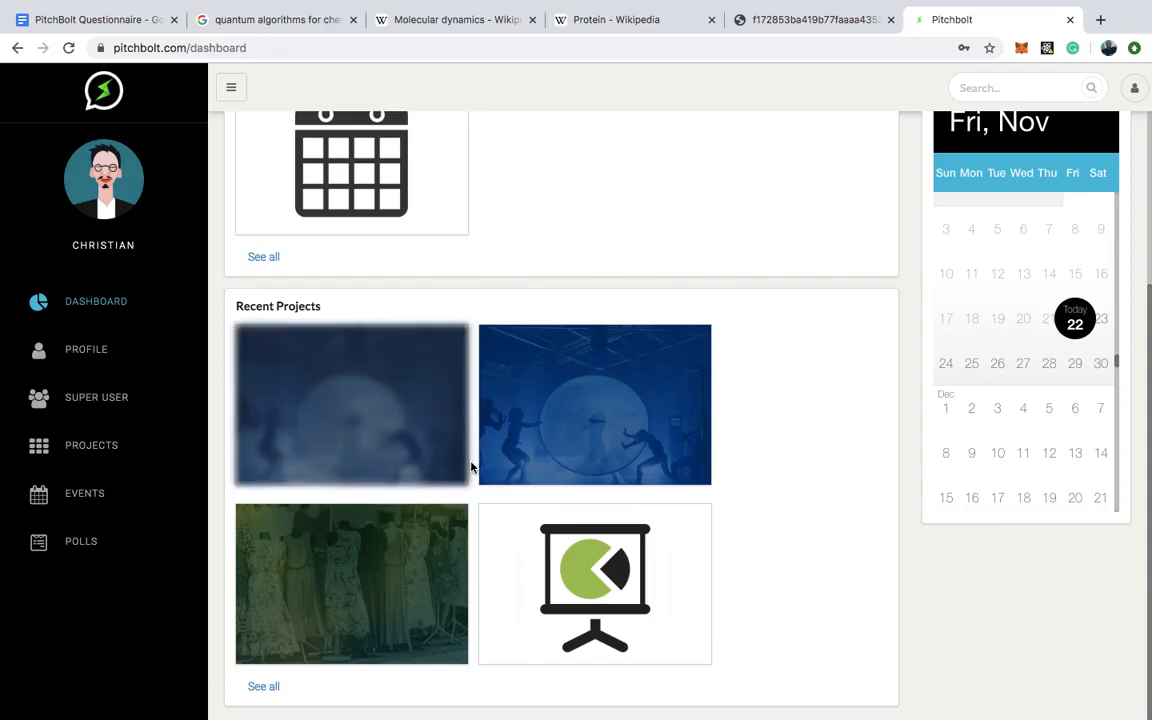
mouse_move(507, 473)
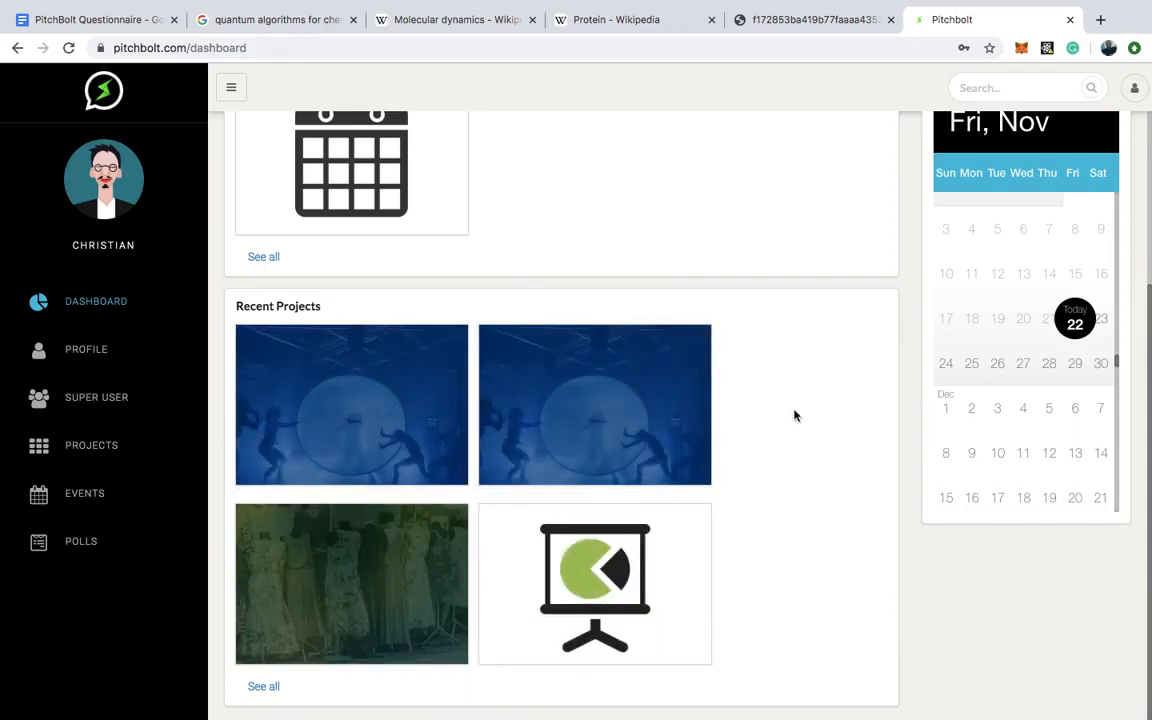
scroll(795, 415, "up", 1)
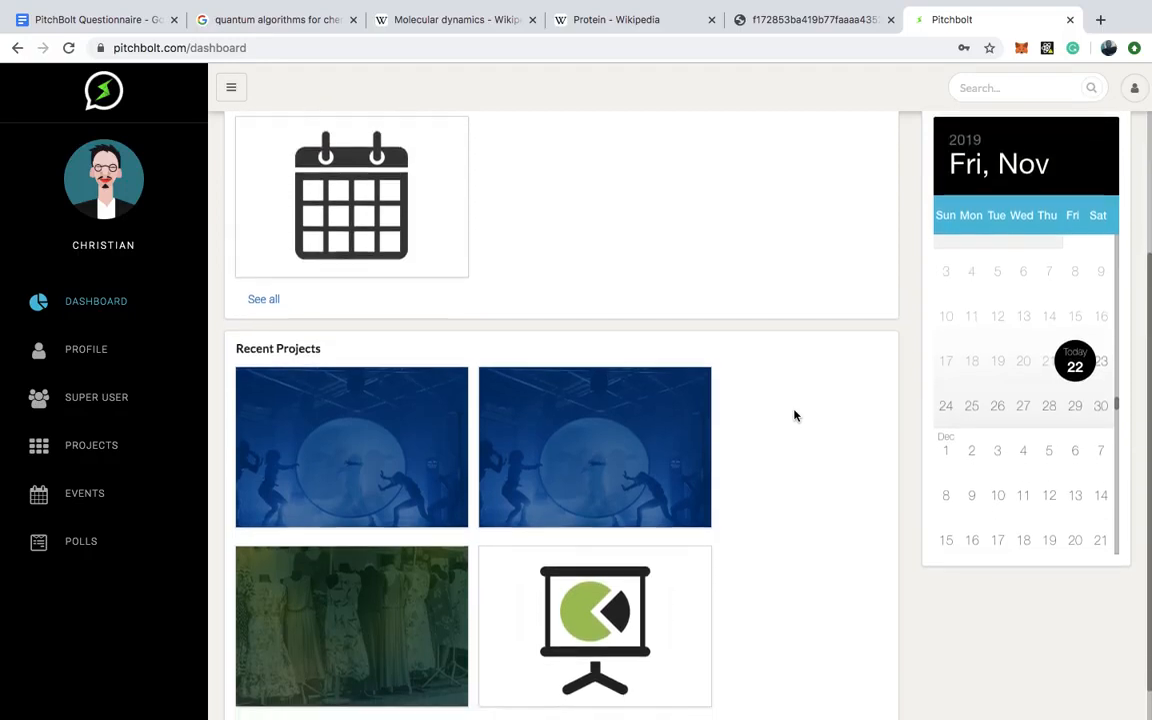
scroll(795, 415, "up", 4)
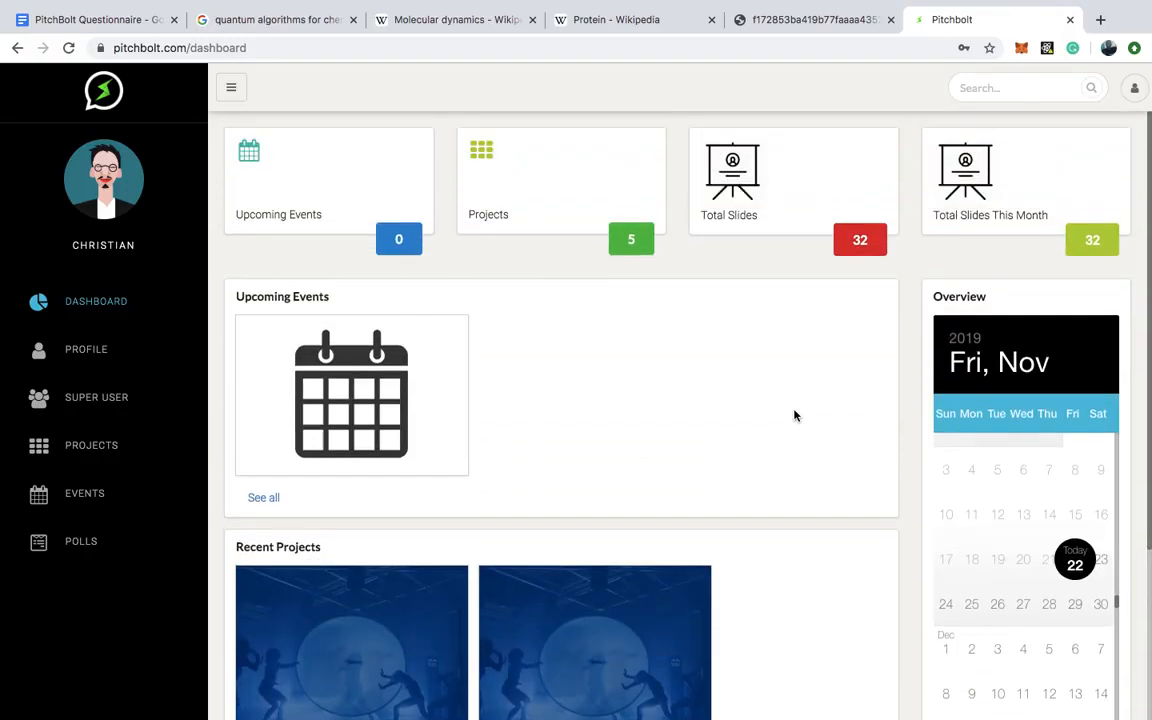
scroll(795, 415, "down", 5)
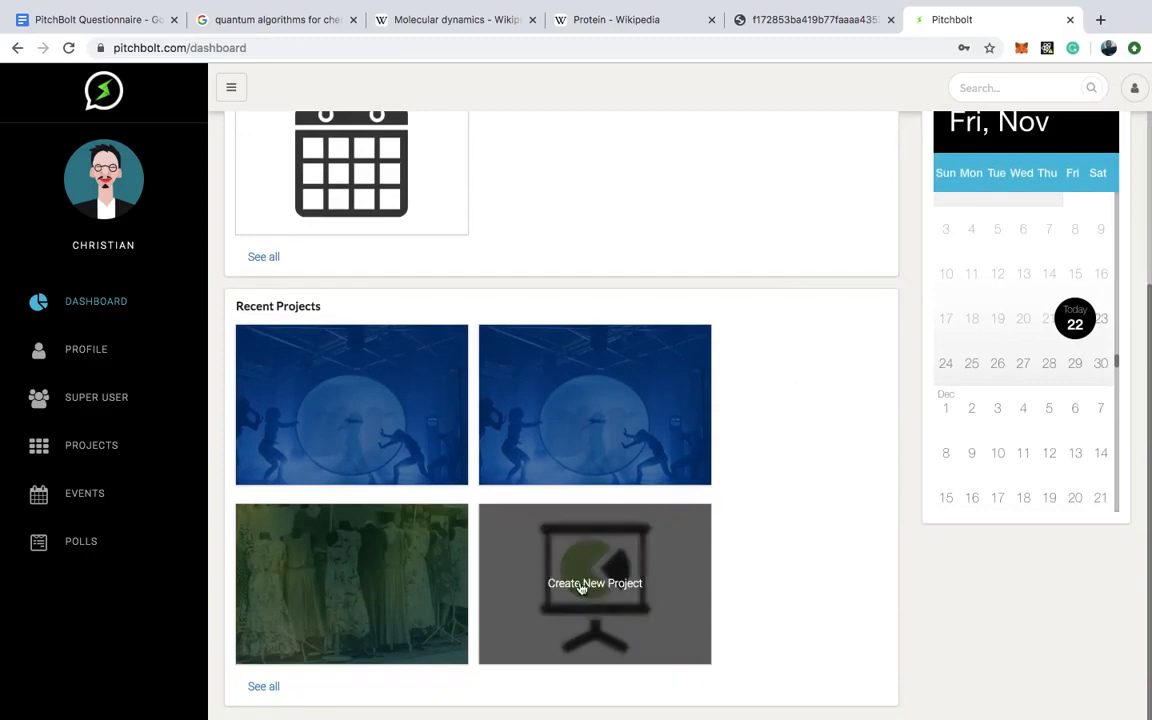
left_click(584, 589)
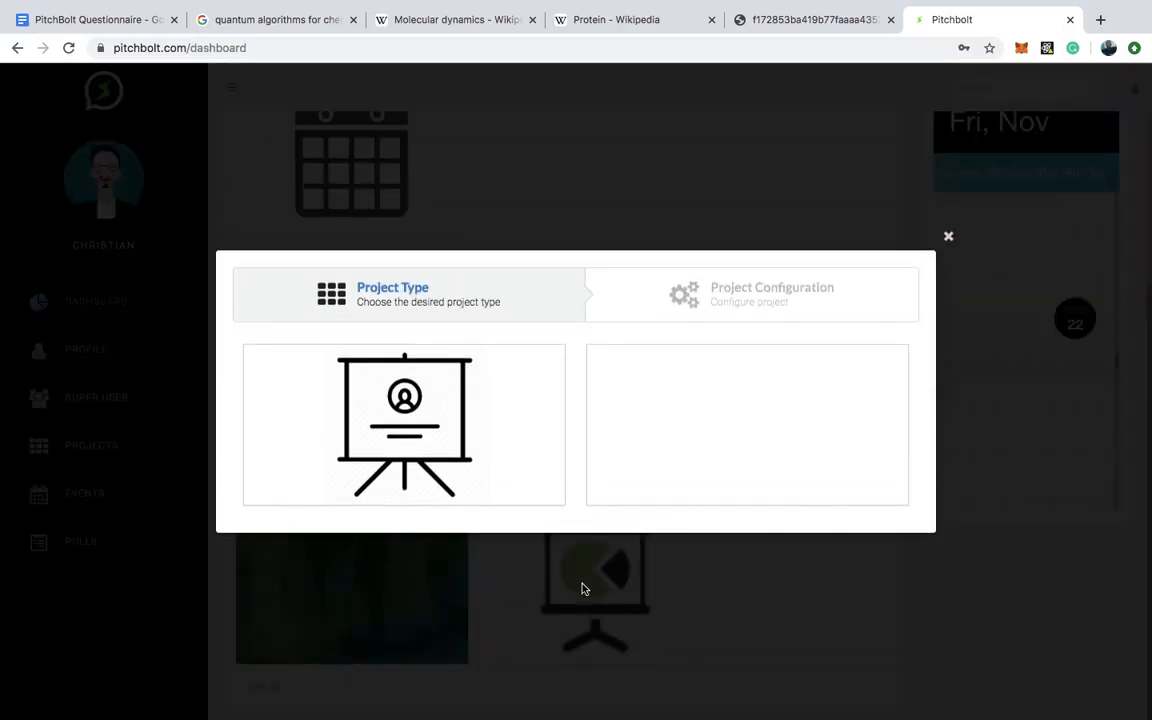
left_click(458, 427)
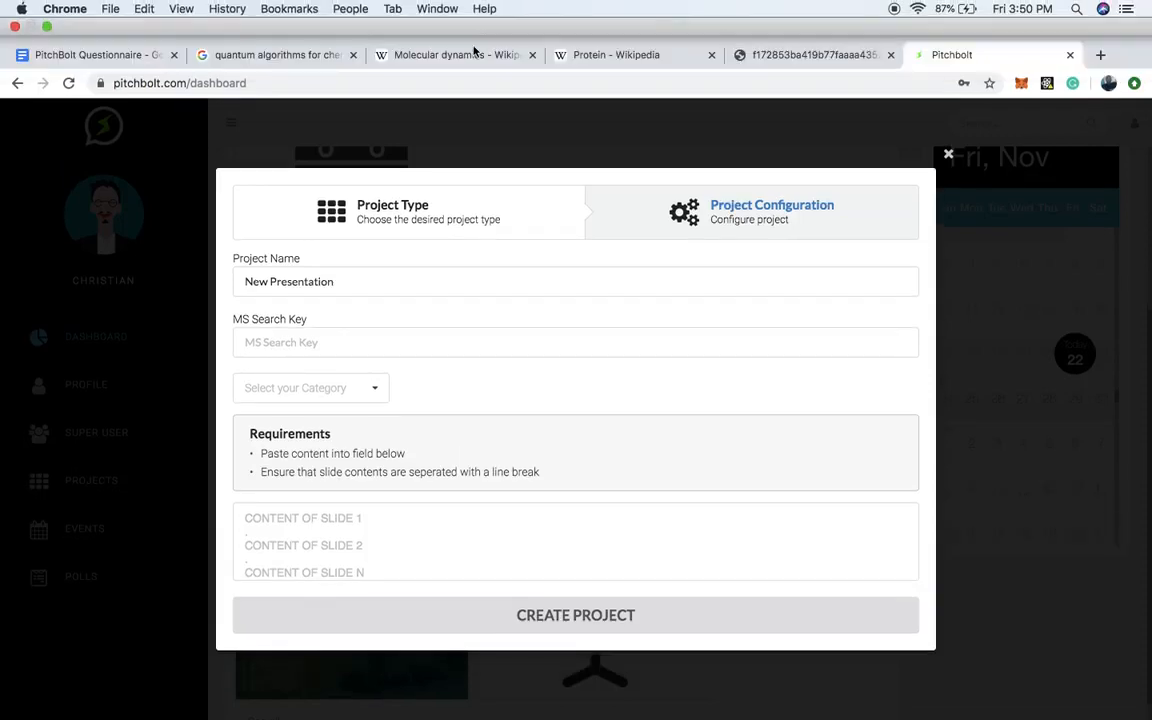
In the Wikipedia Molecular dynamics article, copy the two paragraphs from "The simplest form of coarse-graining" to "substantial savings in computer time."
left_click(423, 47)
scroll(637, 346, "up", 20)
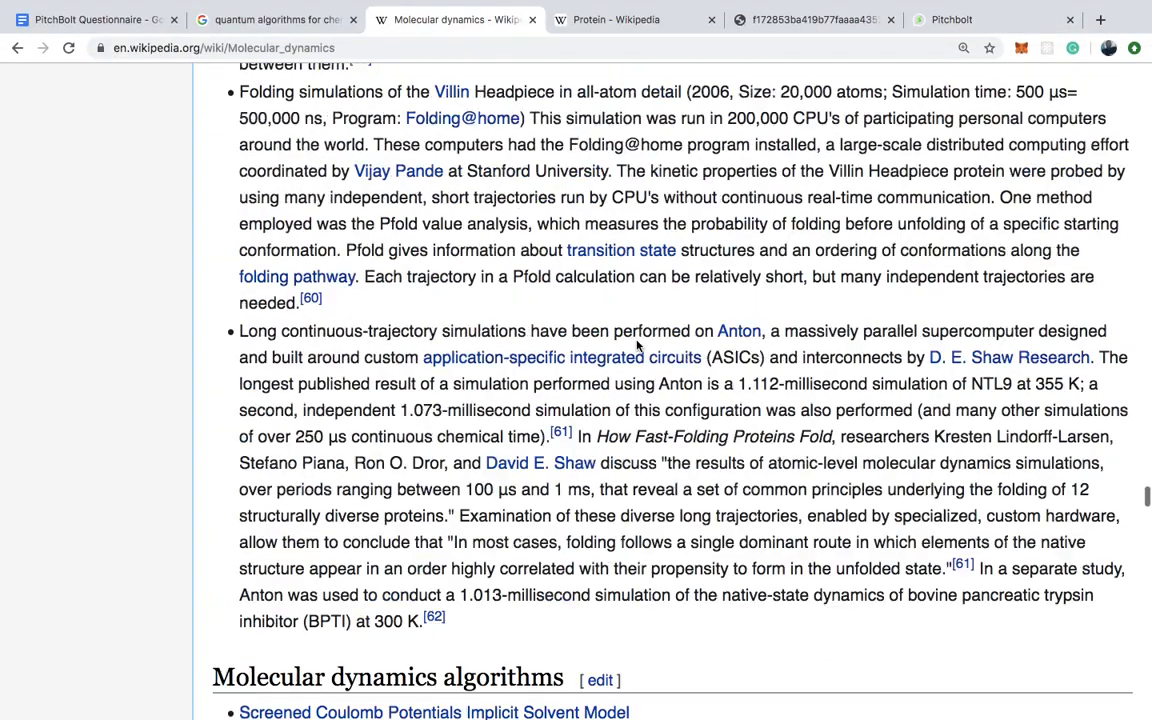
scroll(637, 346, "up", 6)
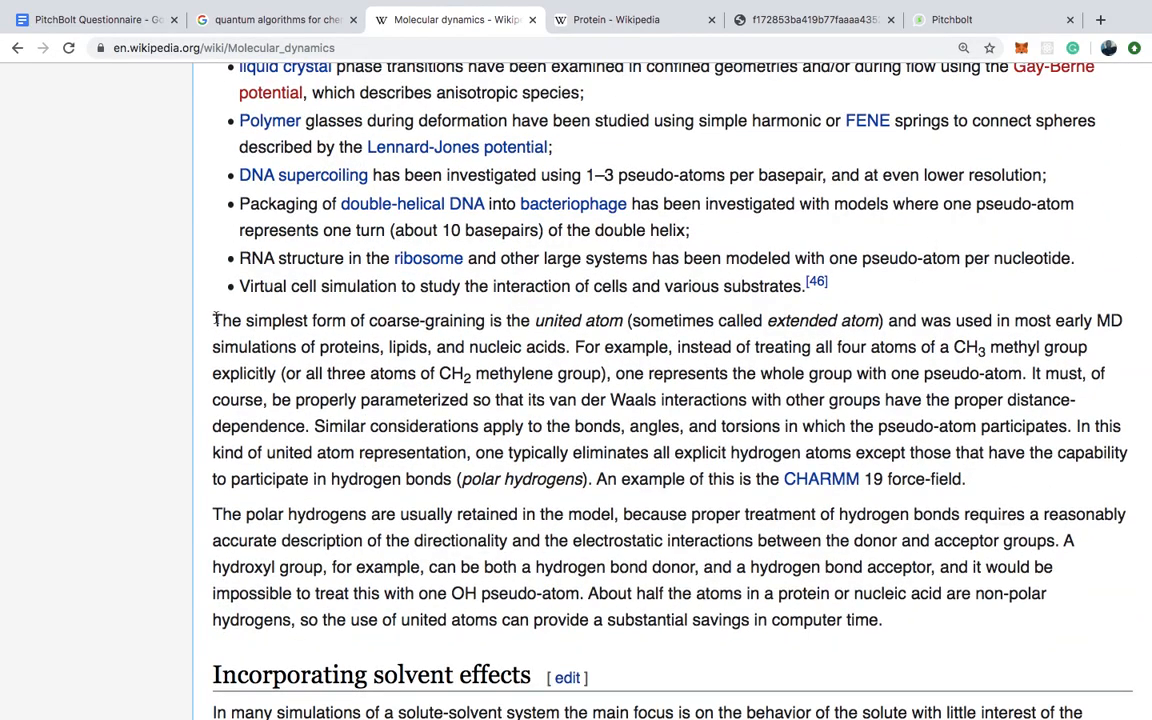
left_click_drag(214, 318, 932, 625)
key("ctrl+c")
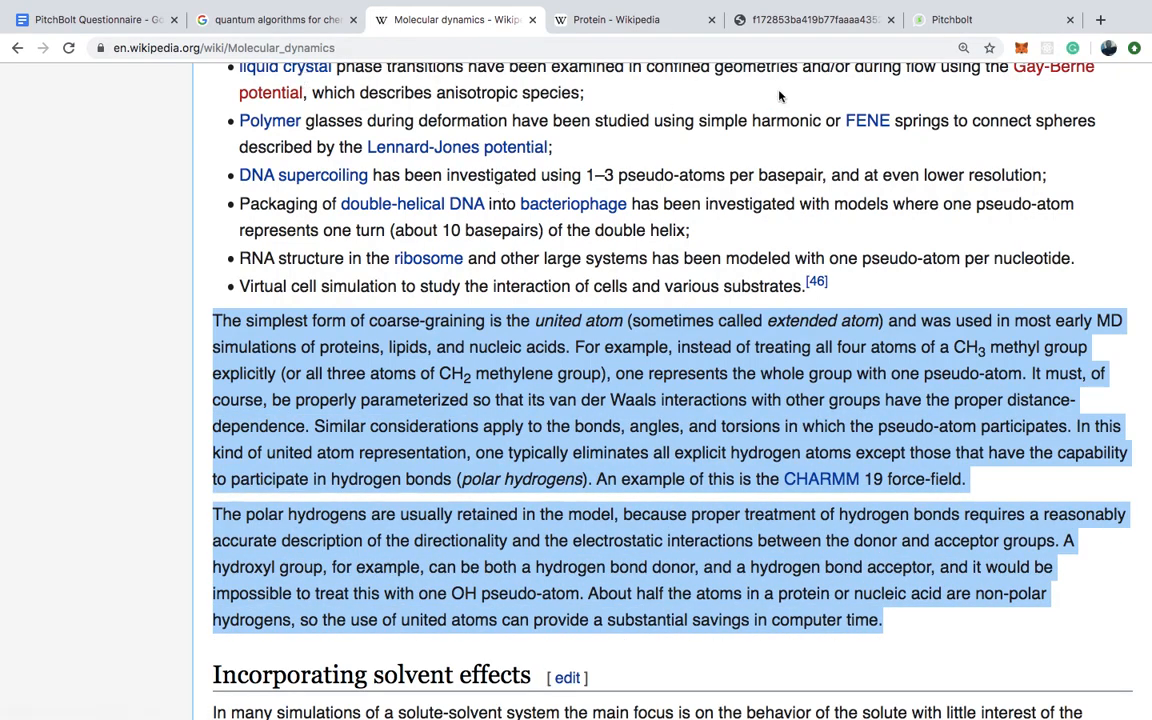
Return to the Pitchbolt project configuration and paste the copied paragraphs as the slide content
left_click(950, 20)
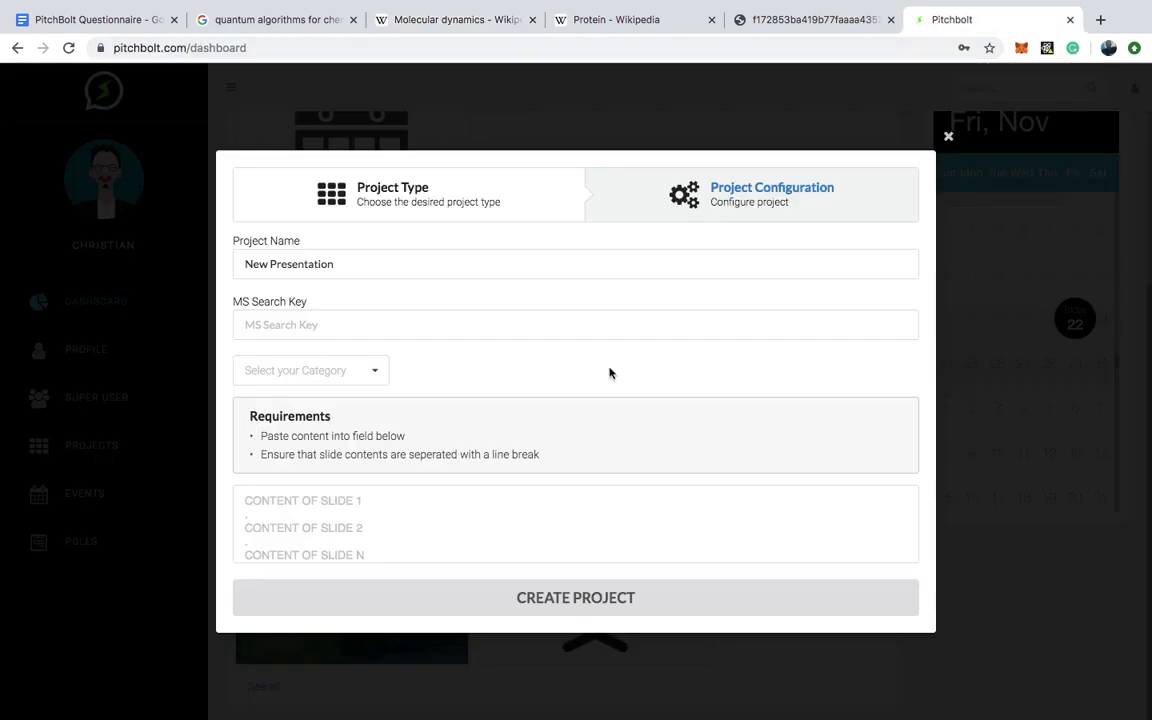
left_click(460, 505)
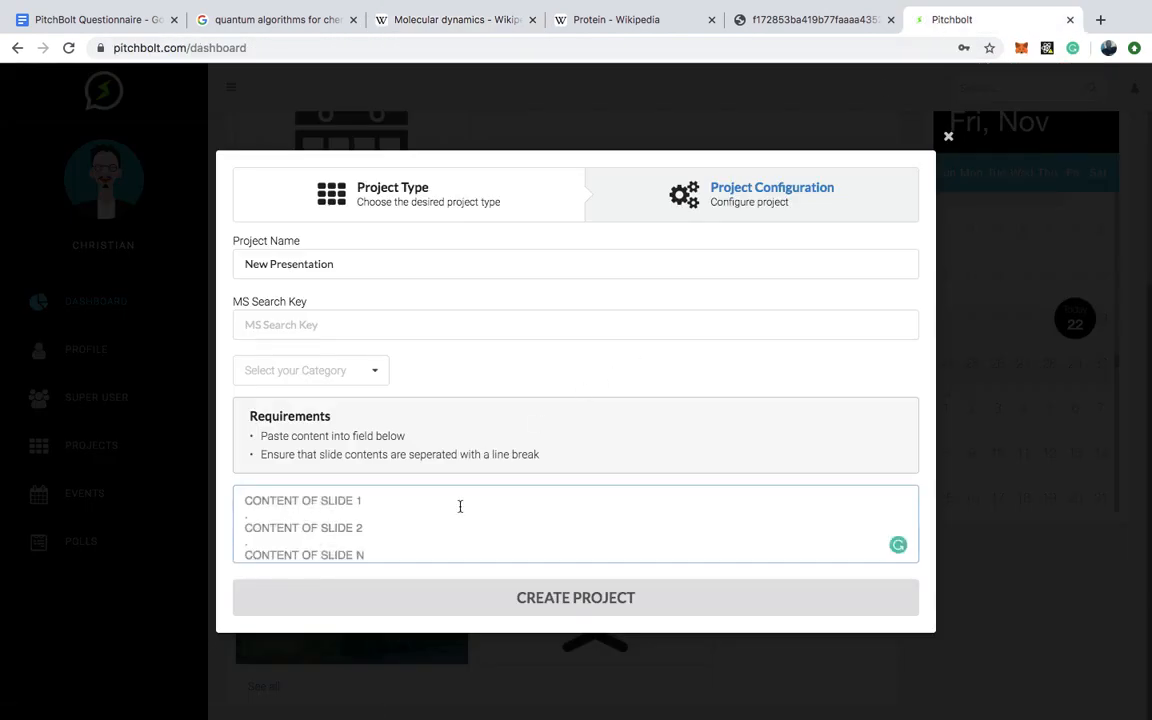
key("ctrl+v")
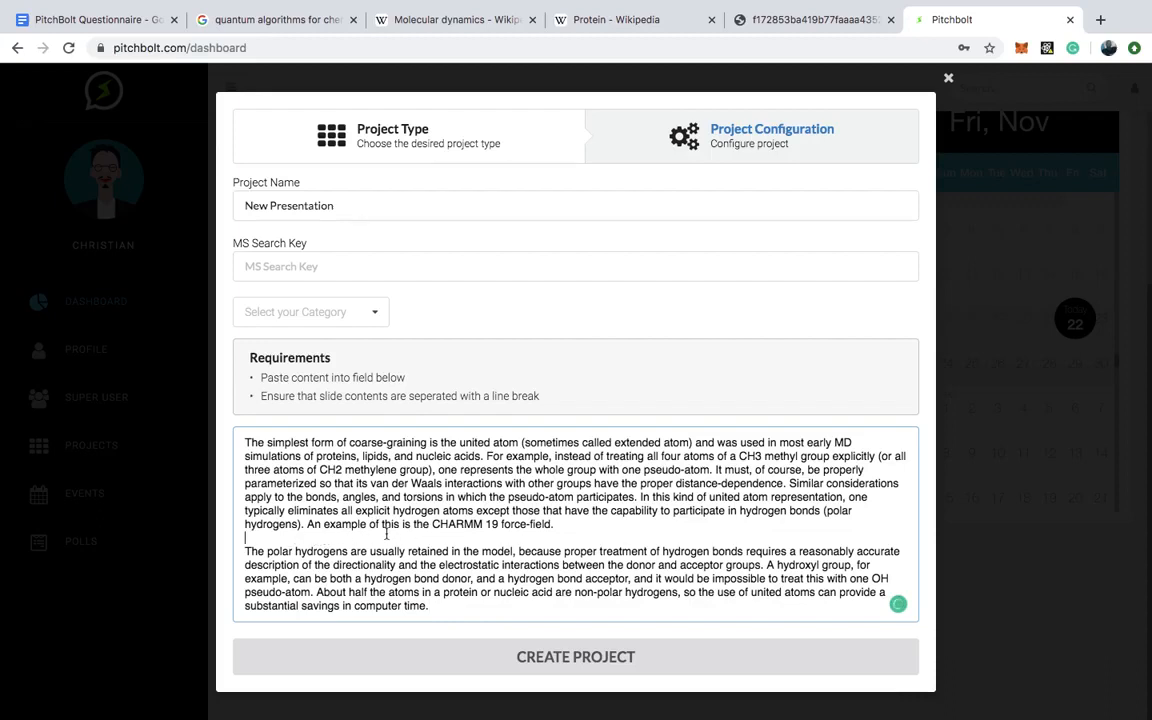
left_click(445, 538)
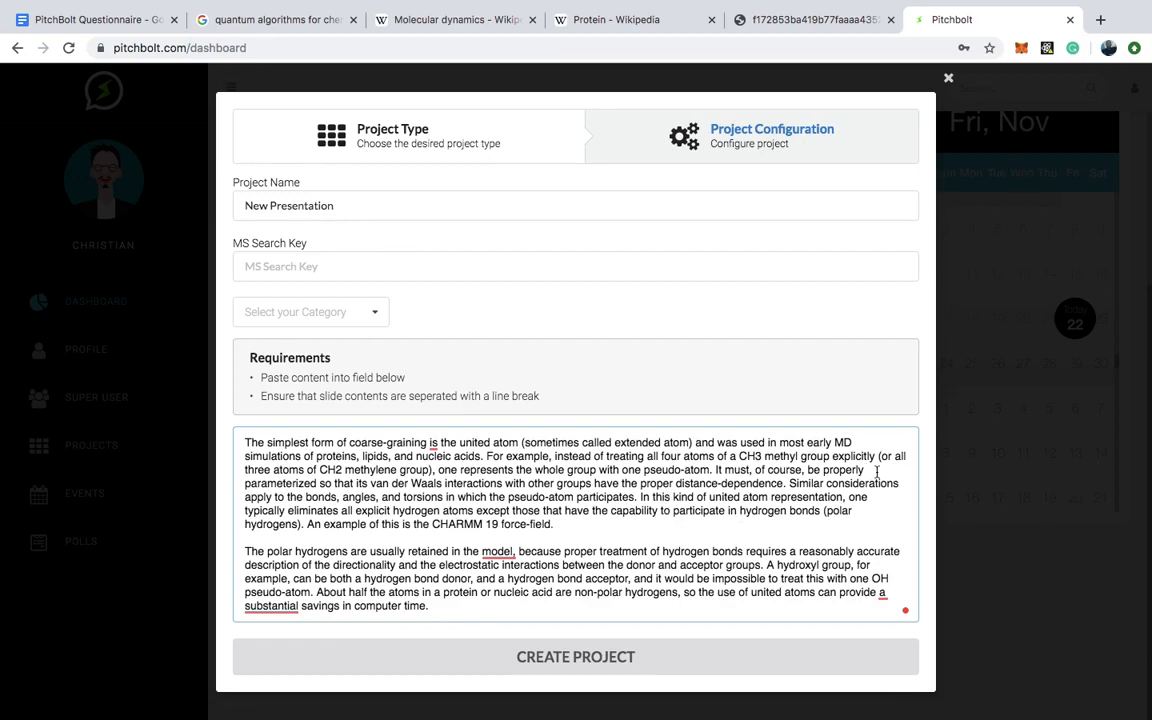
Separate the slide content with blank lines before "parameterized so that" and before "pseudo-atom. About half the atoms"
key("Return")
key("Return")
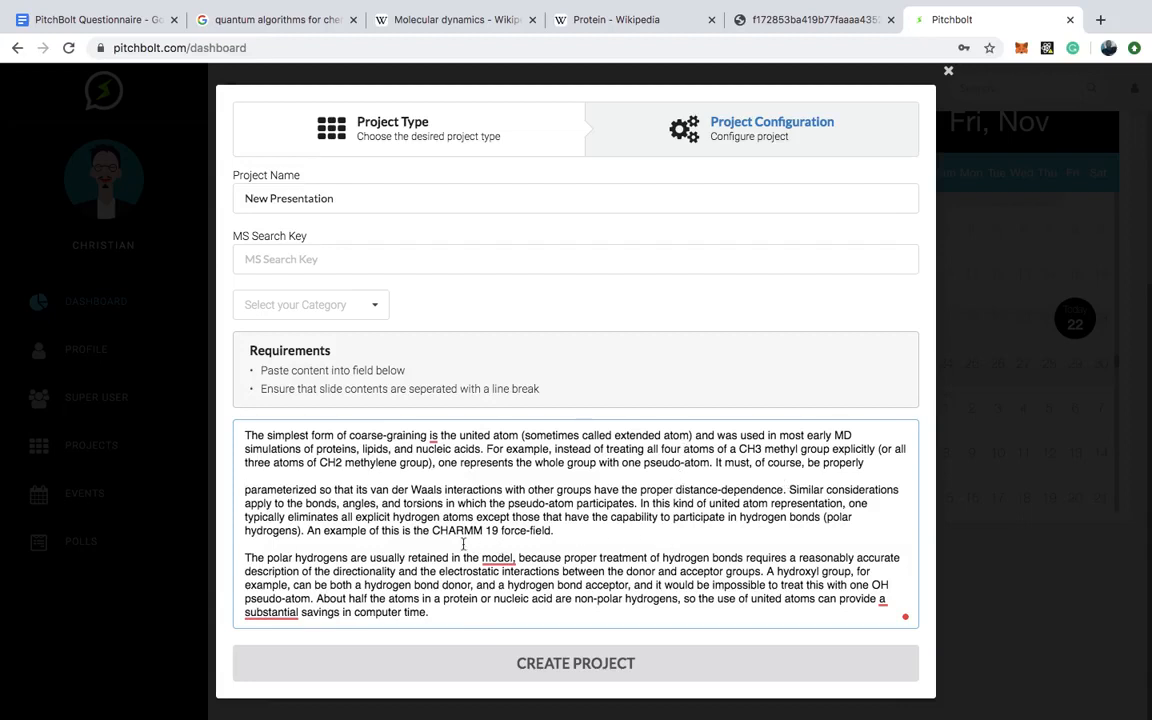
left_click_drag(556, 531, 237, 493)
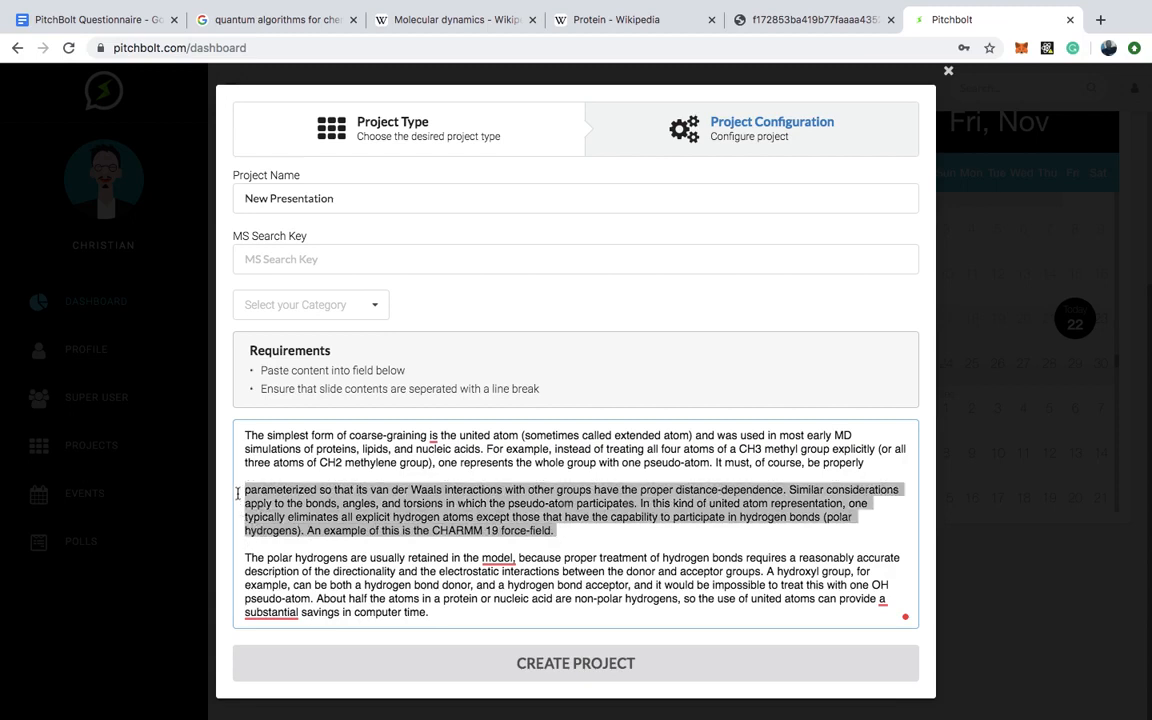
left_click(240, 477)
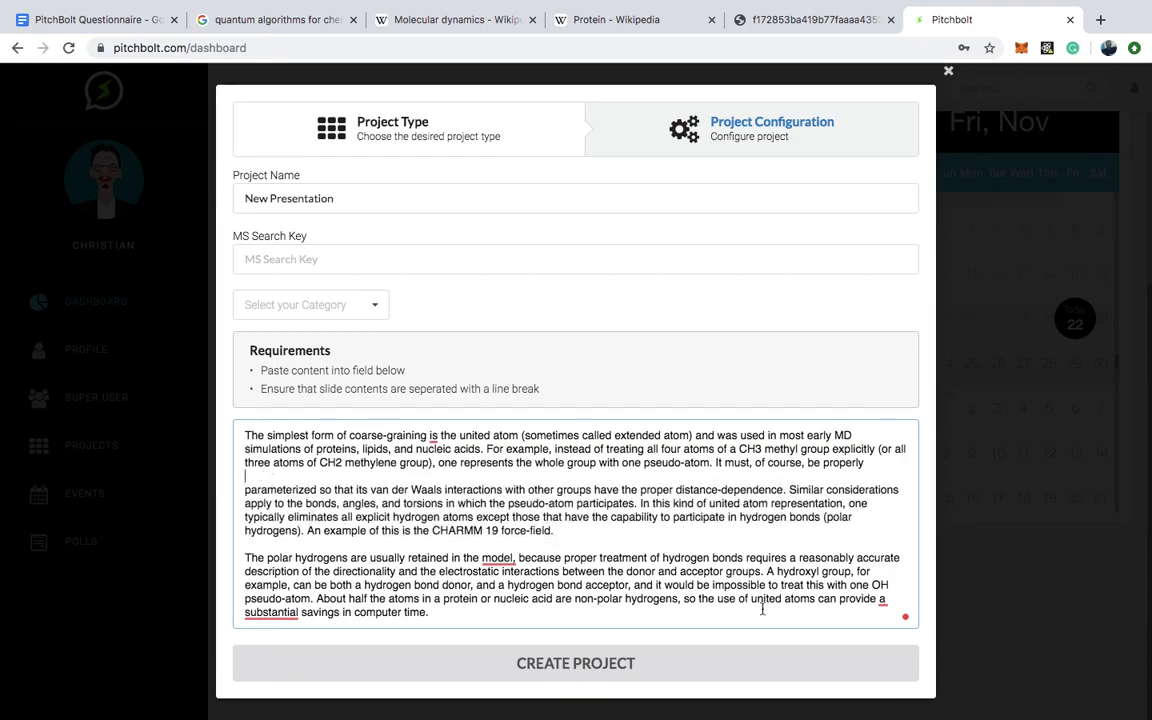
left_click(892, 585)
key("Return")
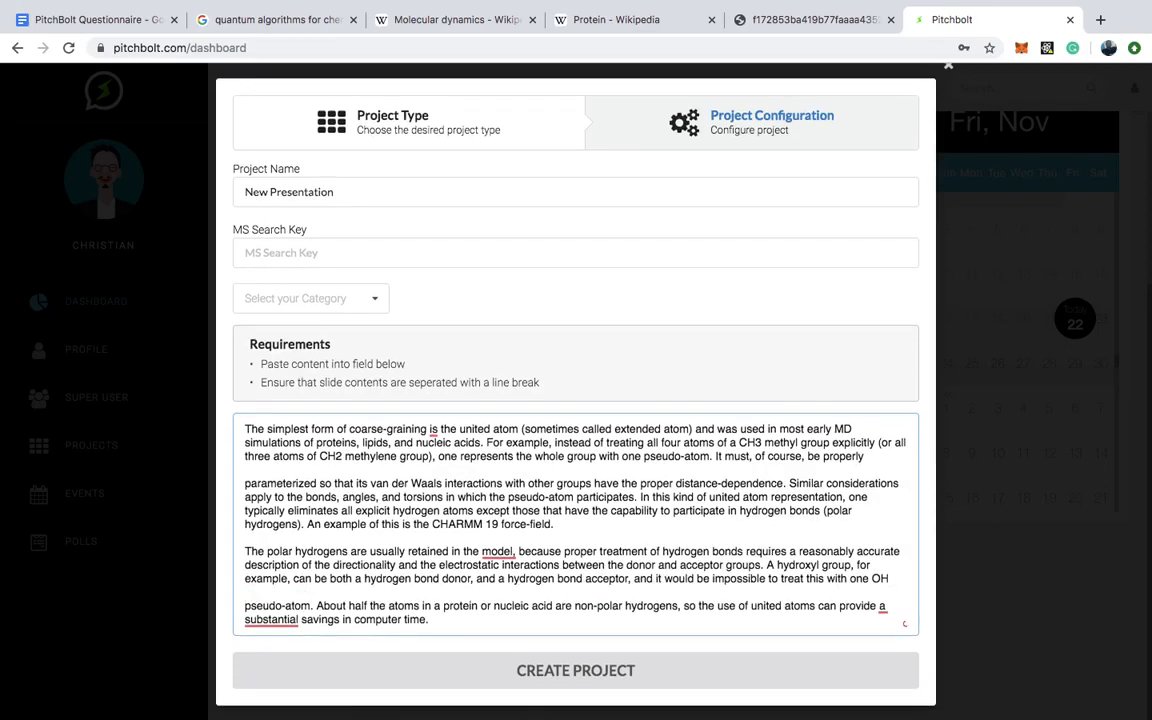
Divide the first pasted paragraph further with blank lines before "typically eliminates" and before "(or all three atoms"
left_click(886, 501)
key("Return")
key("Return")
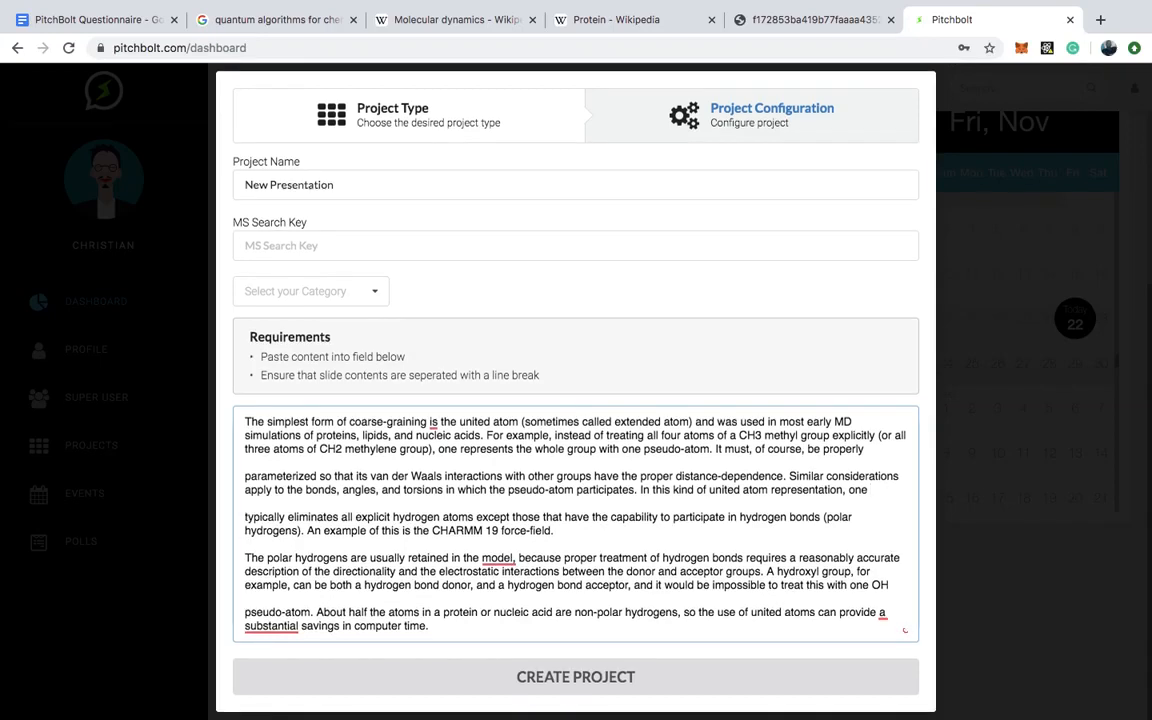
left_click(875, 435)
key("Return")
key("Return")
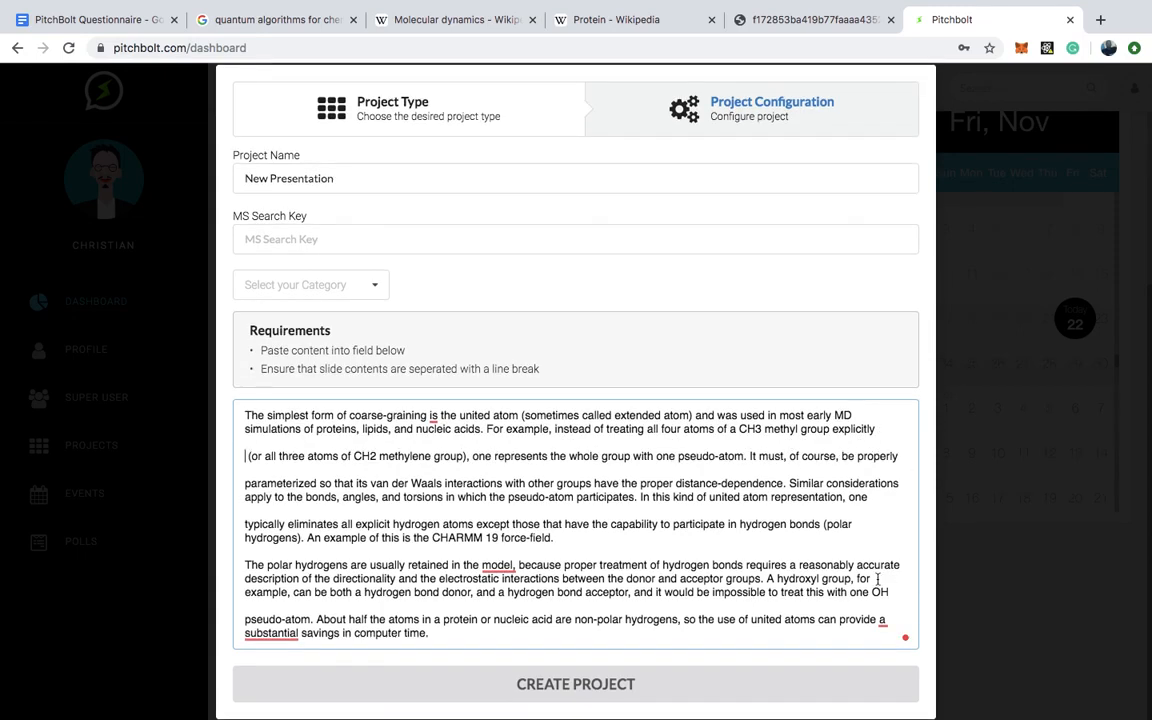
Insert a blank line before "example, can be both a hydrogen bond donor" in the second pasted paragraph
left_click(245, 592)
key("Return")
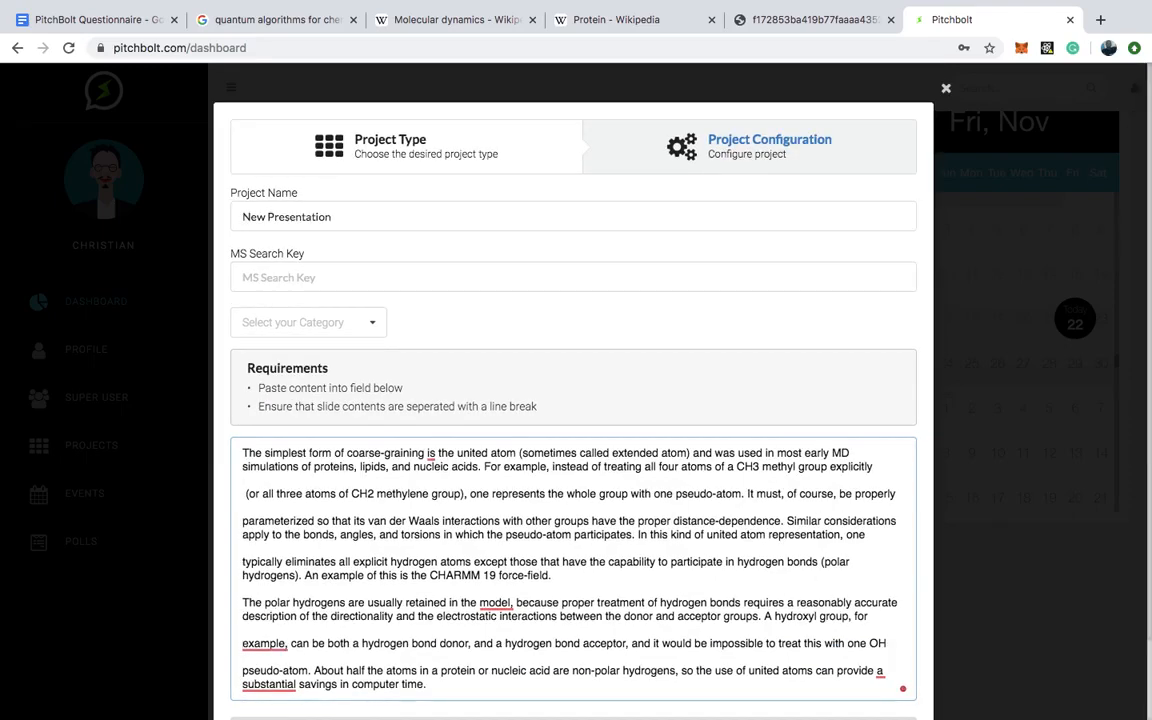
scroll(874, 568, "down", 2)
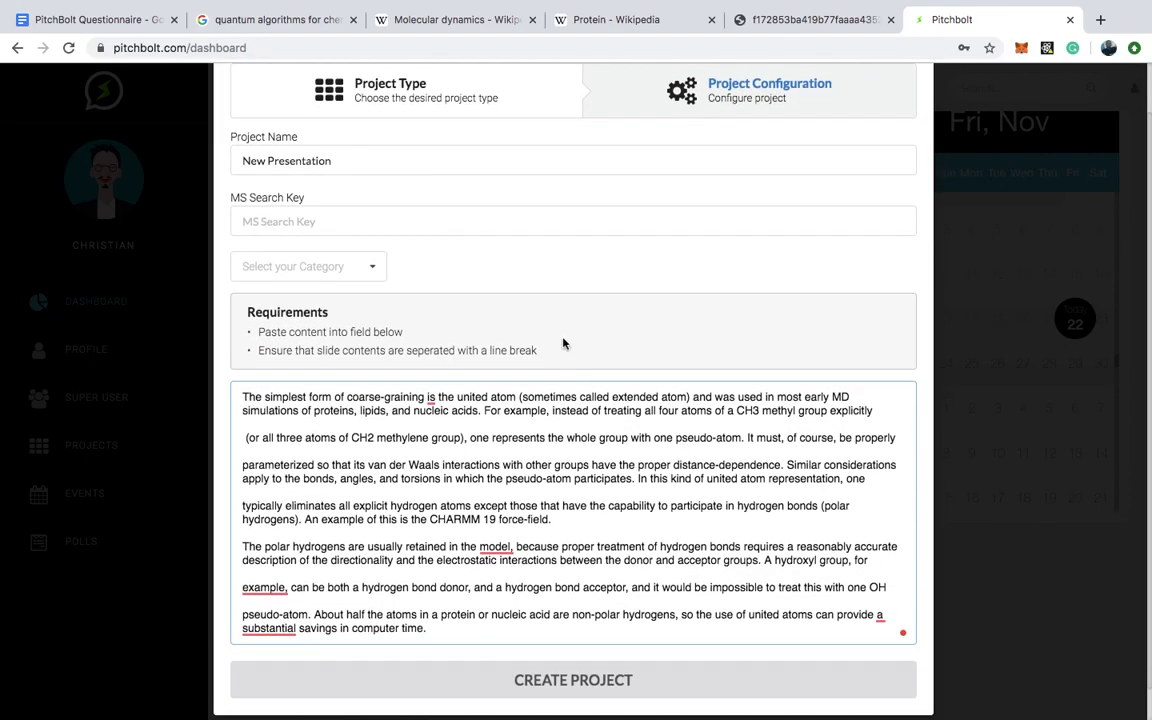
scroll(510, 311, "up", 2)
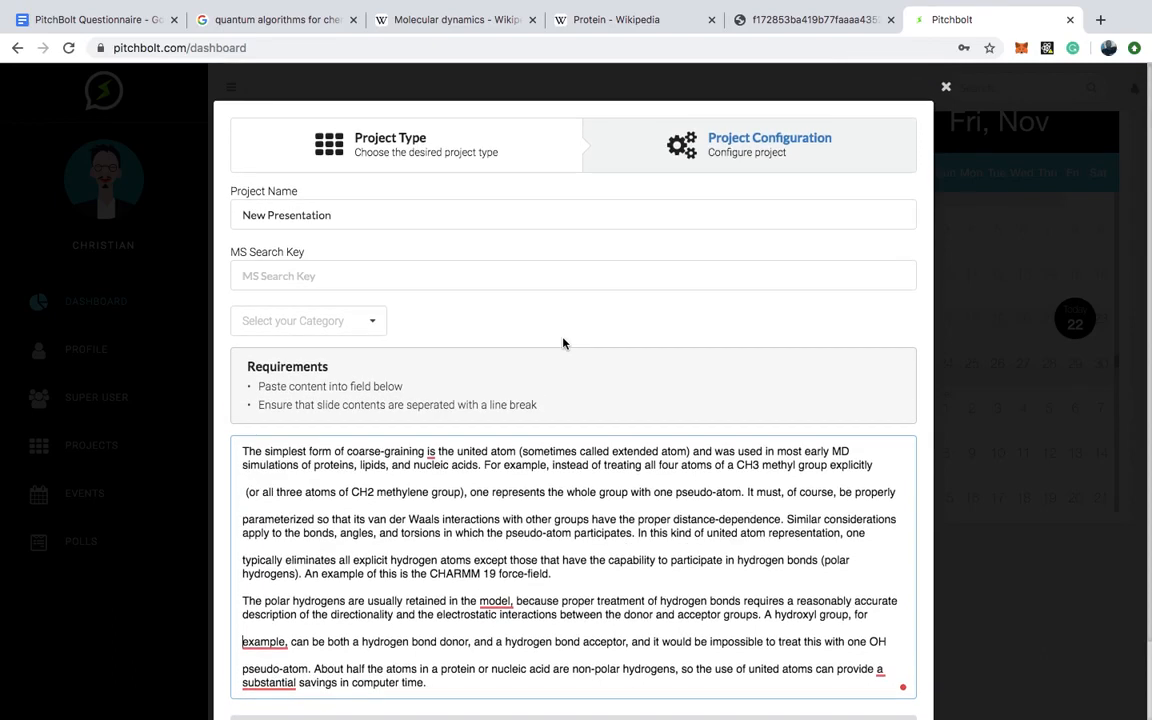
Browse the available project categories and set the category to Restaurant
left_click(366, 329)
scroll(336, 406, "down", 2)
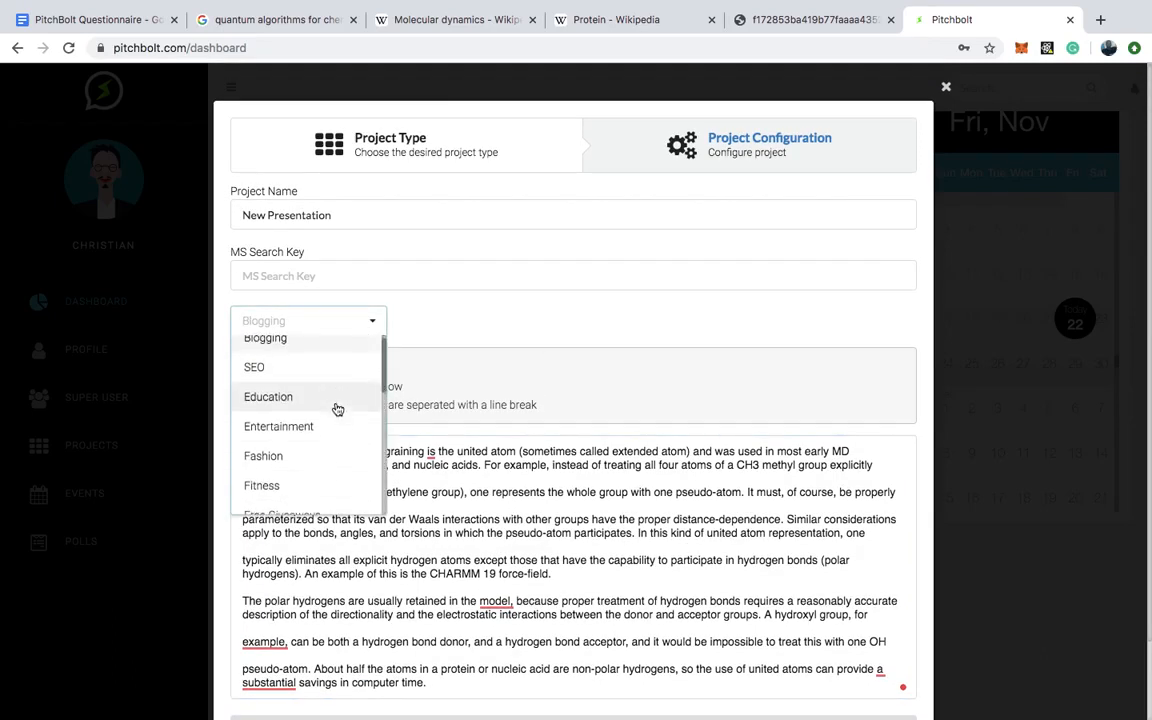
scroll(337, 409, "up", 1)
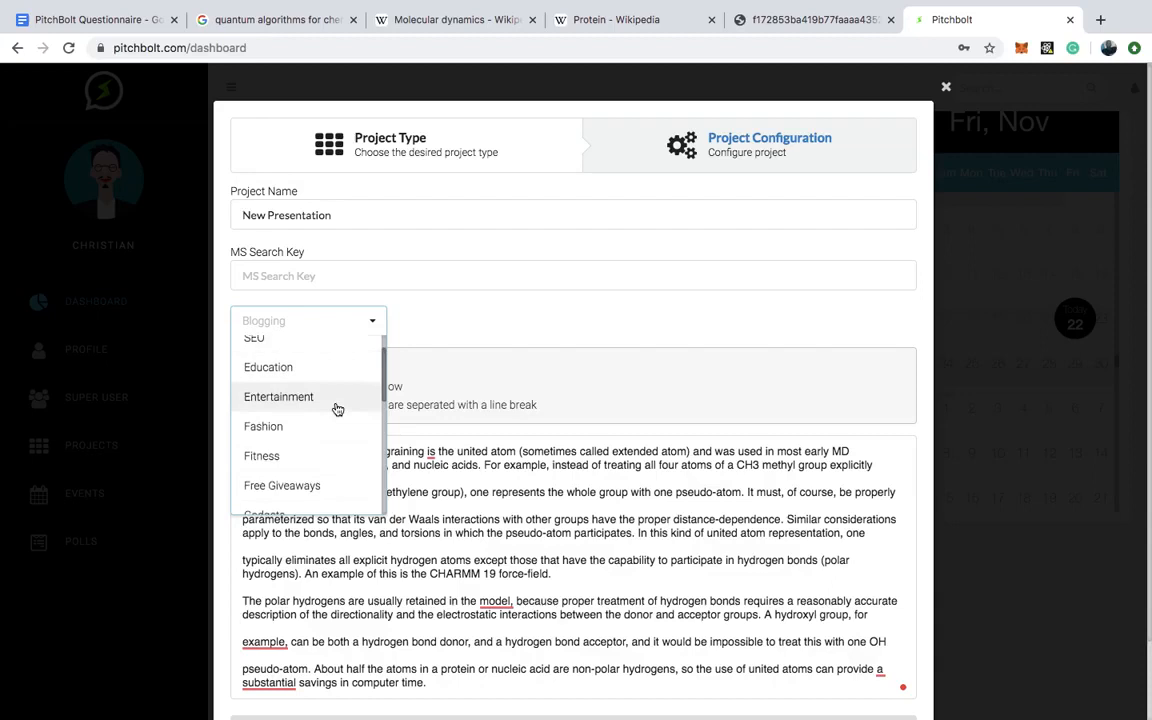
scroll(337, 409, "up", 2)
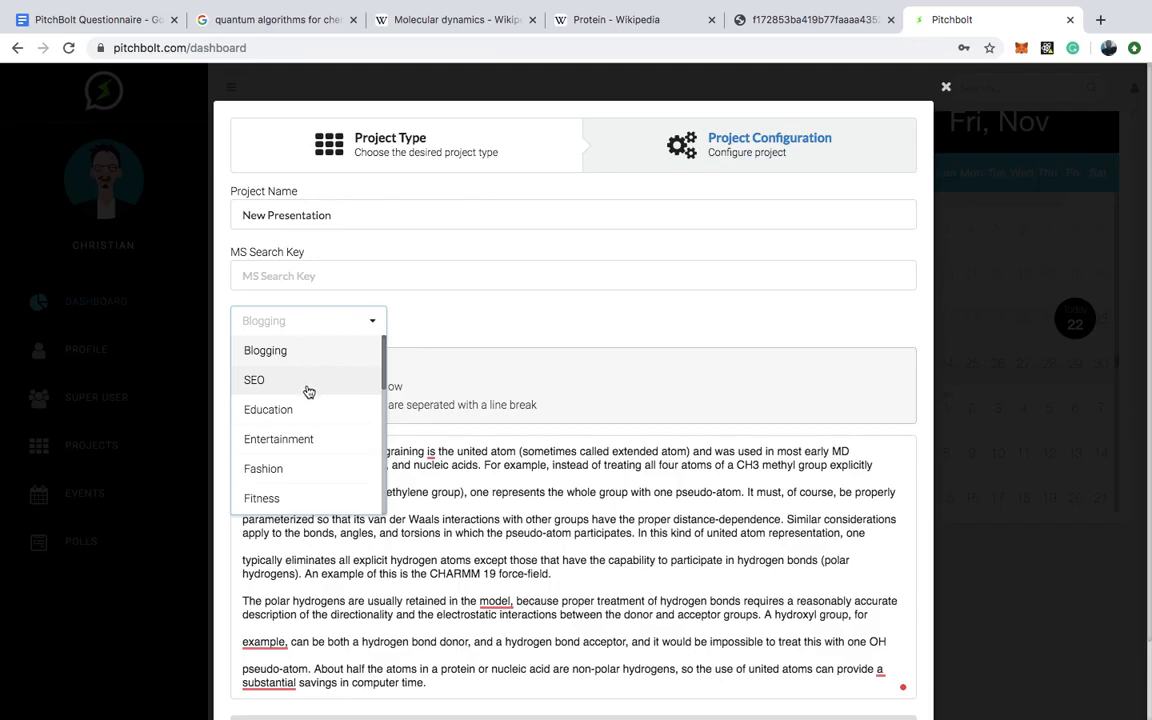
scroll(304, 468, "down", 2)
scroll(304, 468, "down", 8)
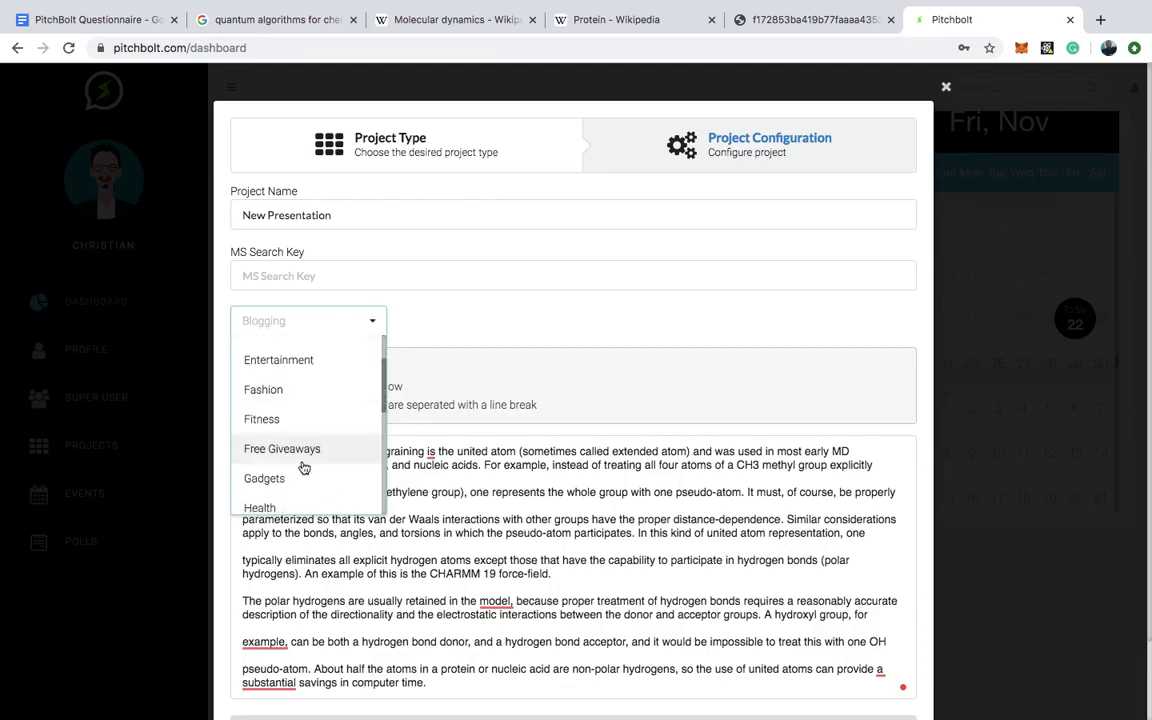
scroll(304, 468, "down", 1)
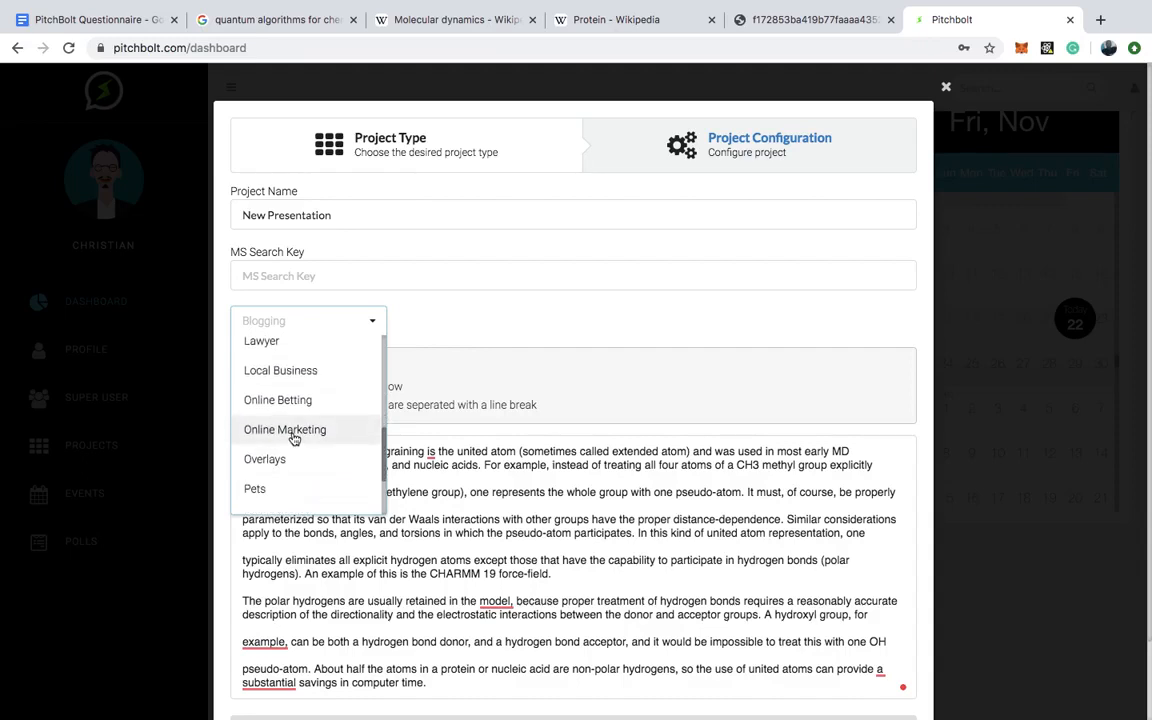
scroll(294, 437, "down", 4)
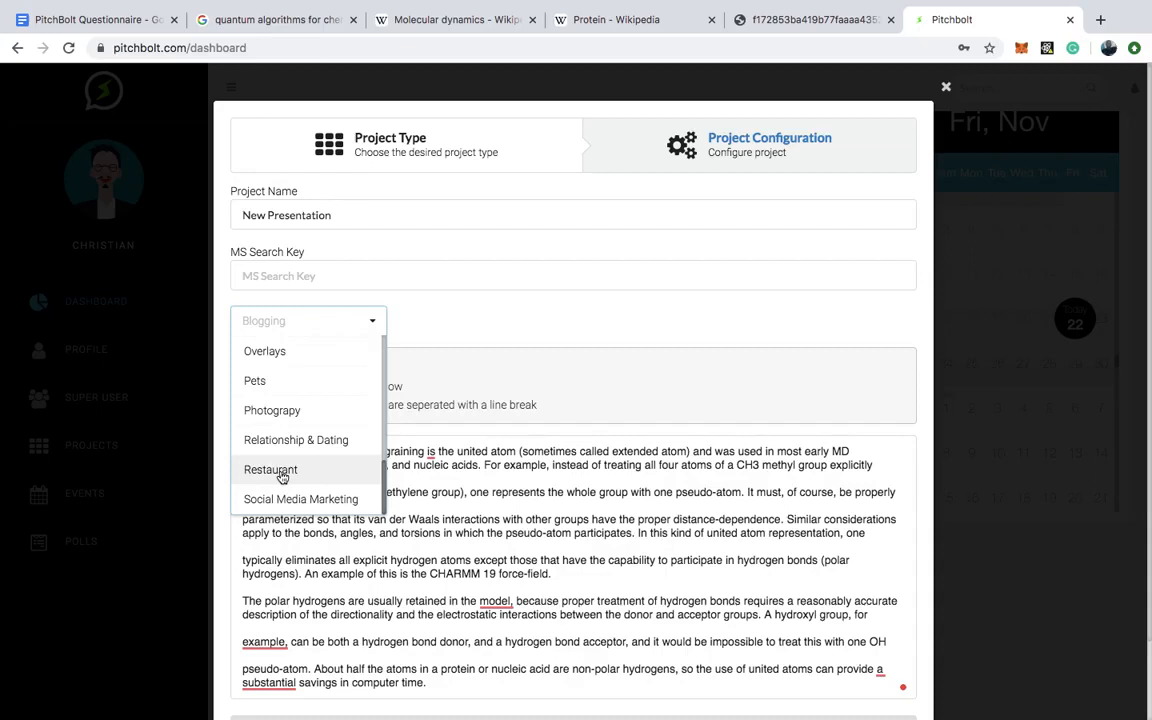
left_click(282, 477)
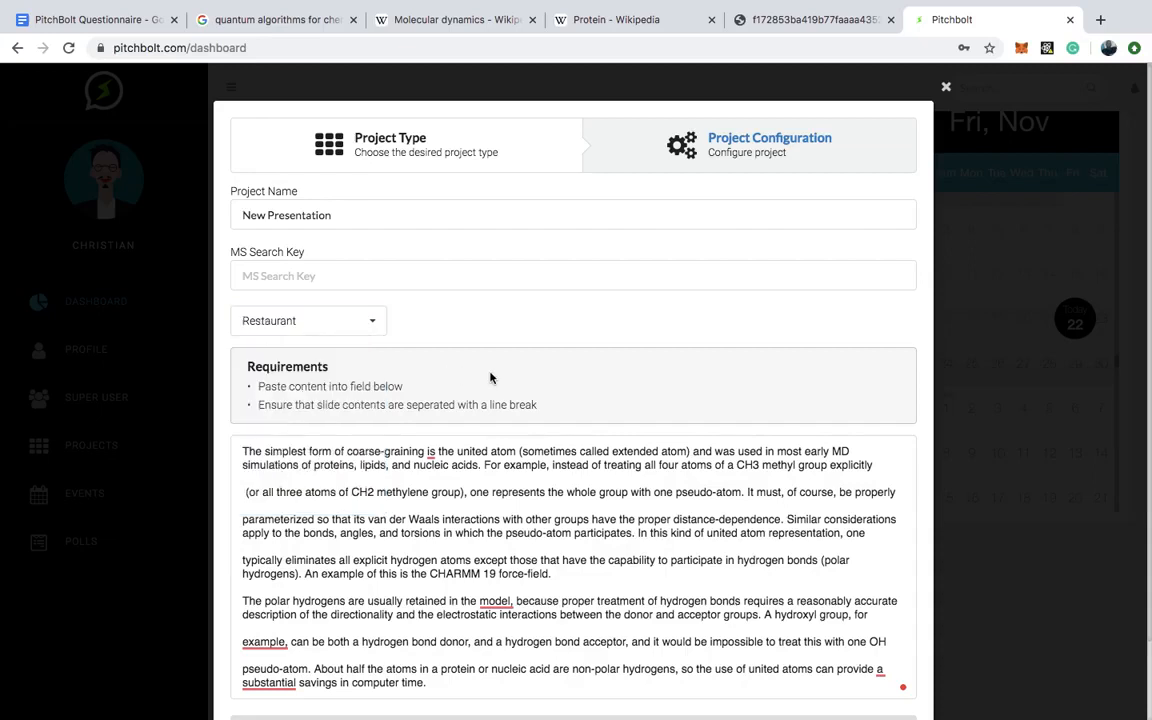
Replace the default project name with "Pitchbolt Demo"
triple_click(352, 216)
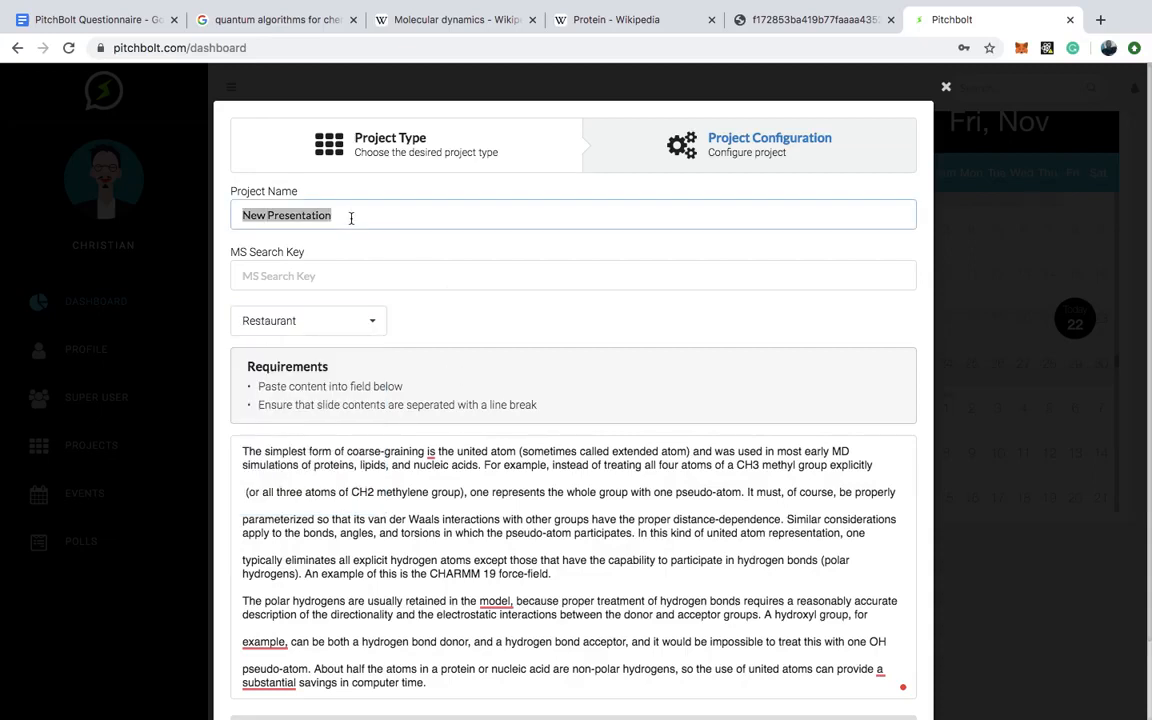
type("Pitchbolt")
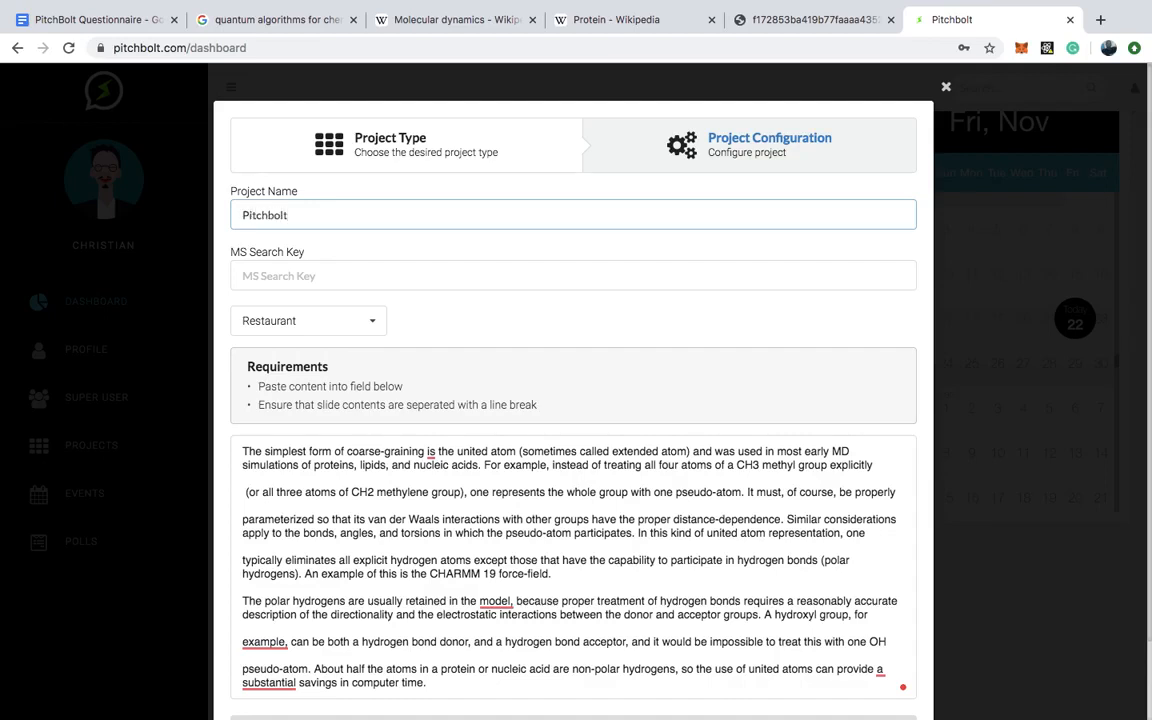
type(" Demo")
scroll(527, 250, "down", 2)
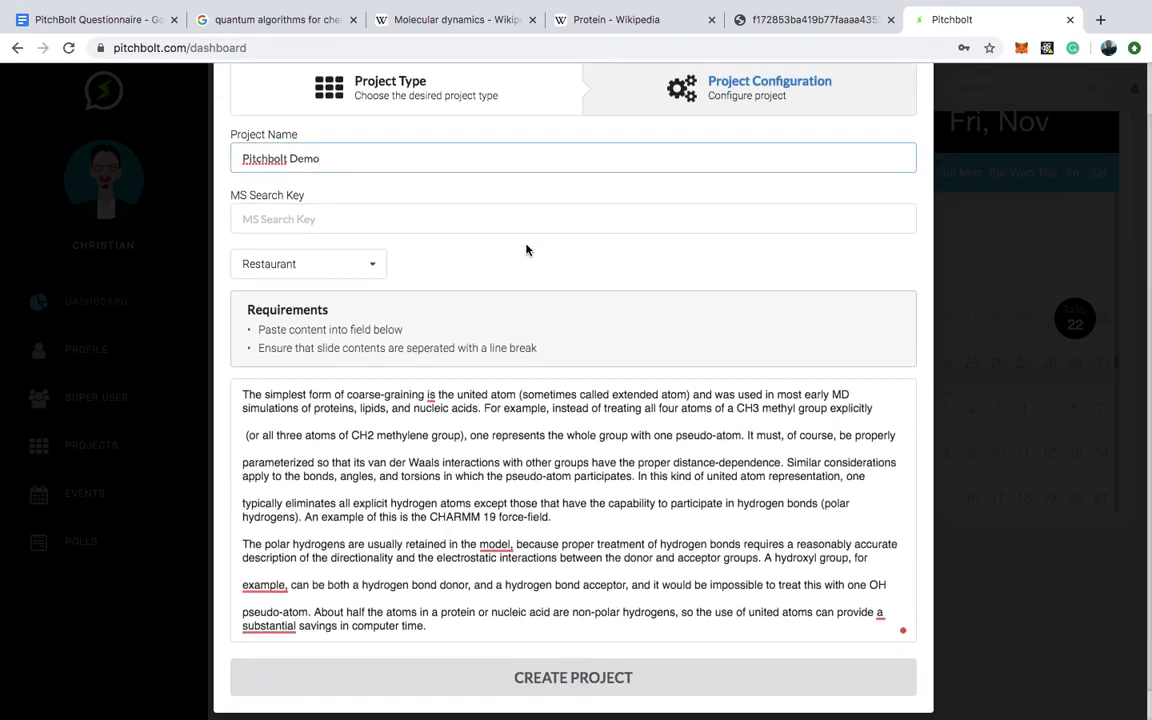
scroll(527, 252, "down", 1)
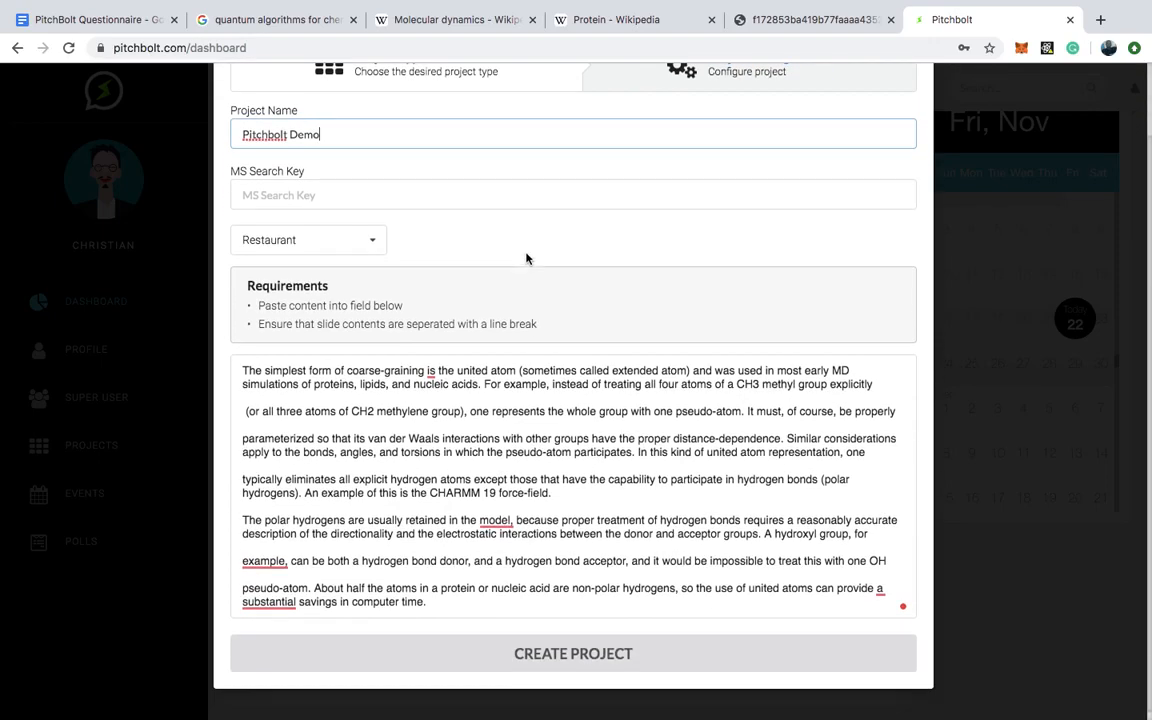
Create the configured project and open the Pitchbolt Demo presentation for viewing
left_click(557, 669)
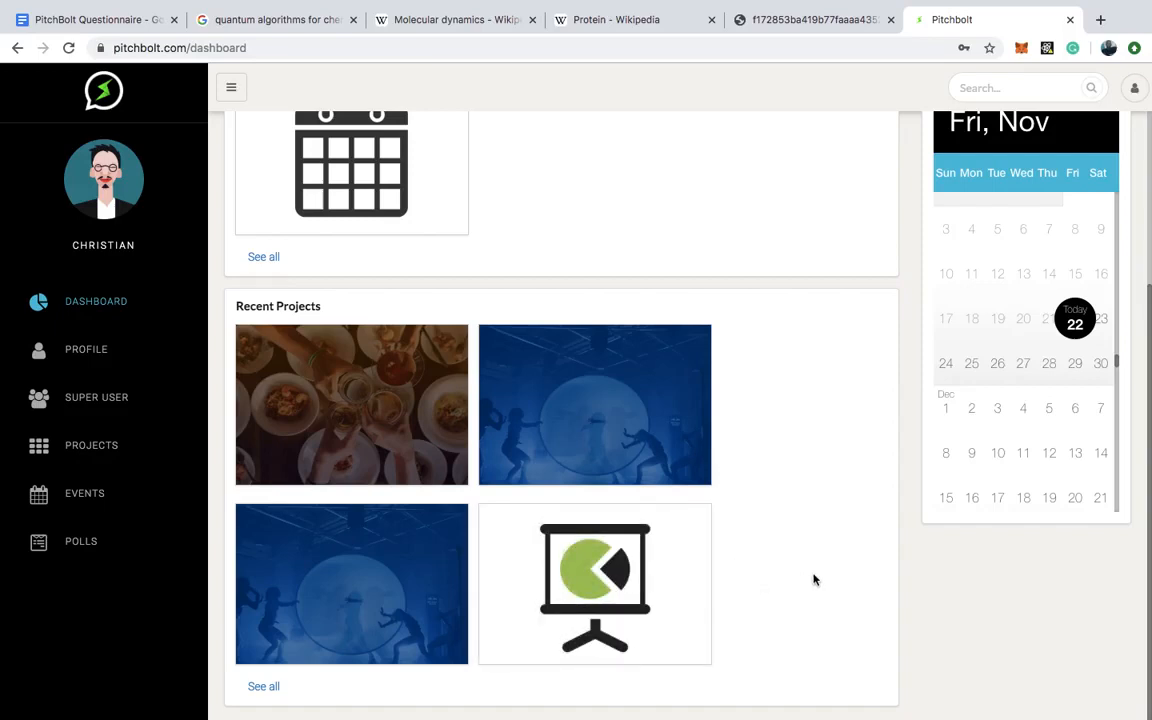
mouse_move(373, 371)
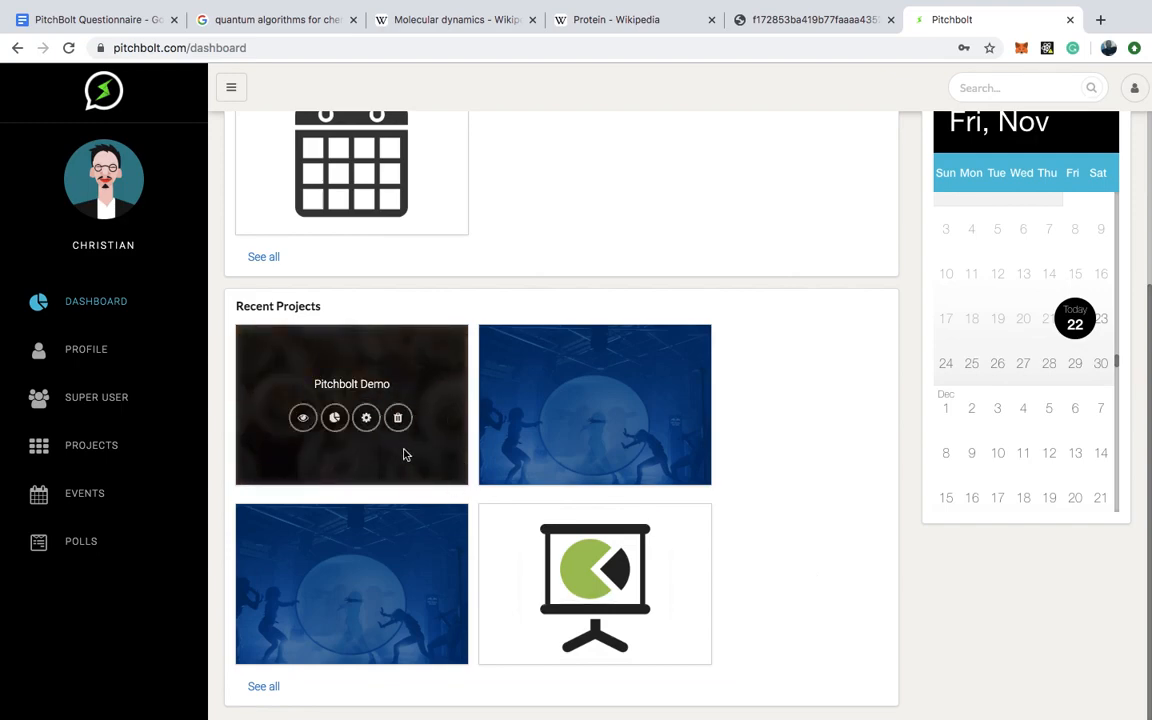
left_click(303, 418)
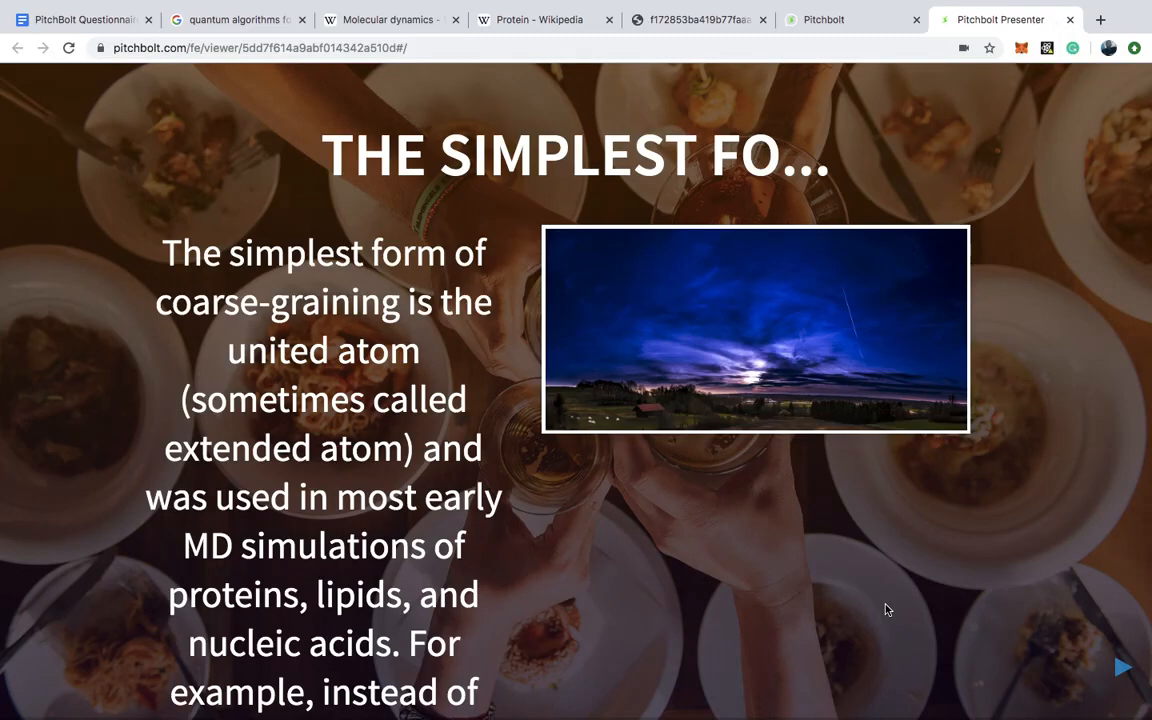
Page forward through the presentation from the first slide to the last one
left_click(1124, 672)
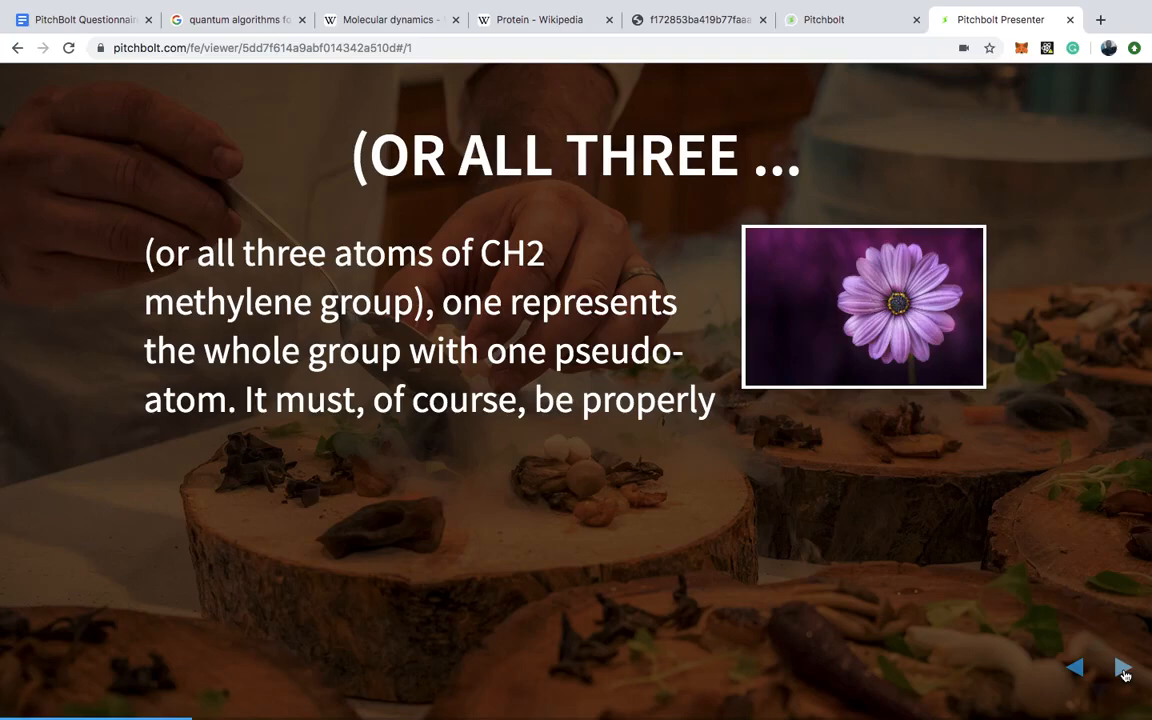
left_click(1124, 670)
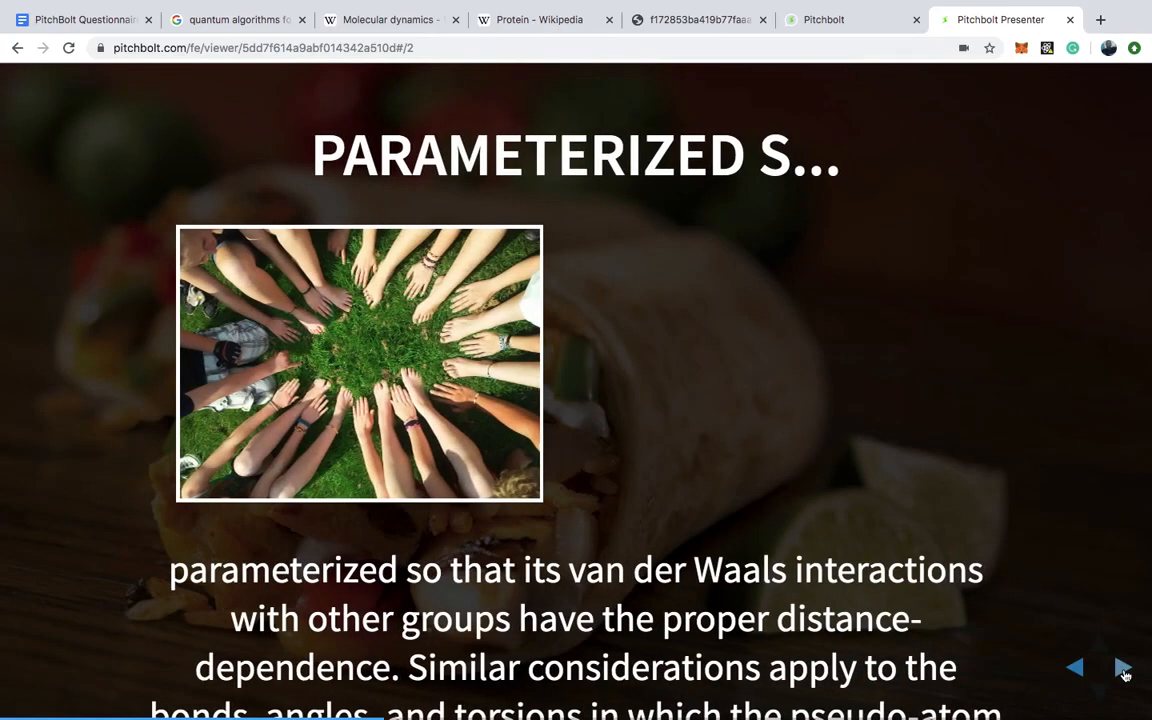
left_click(1124, 670)
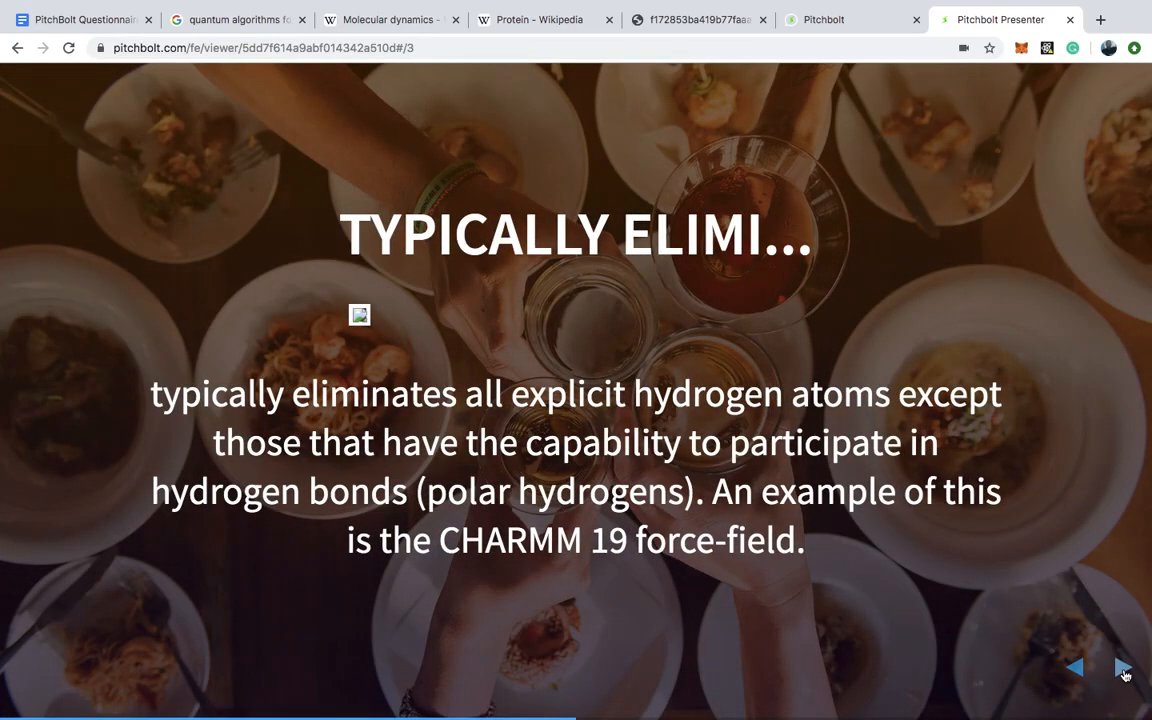
left_click(1124, 670)
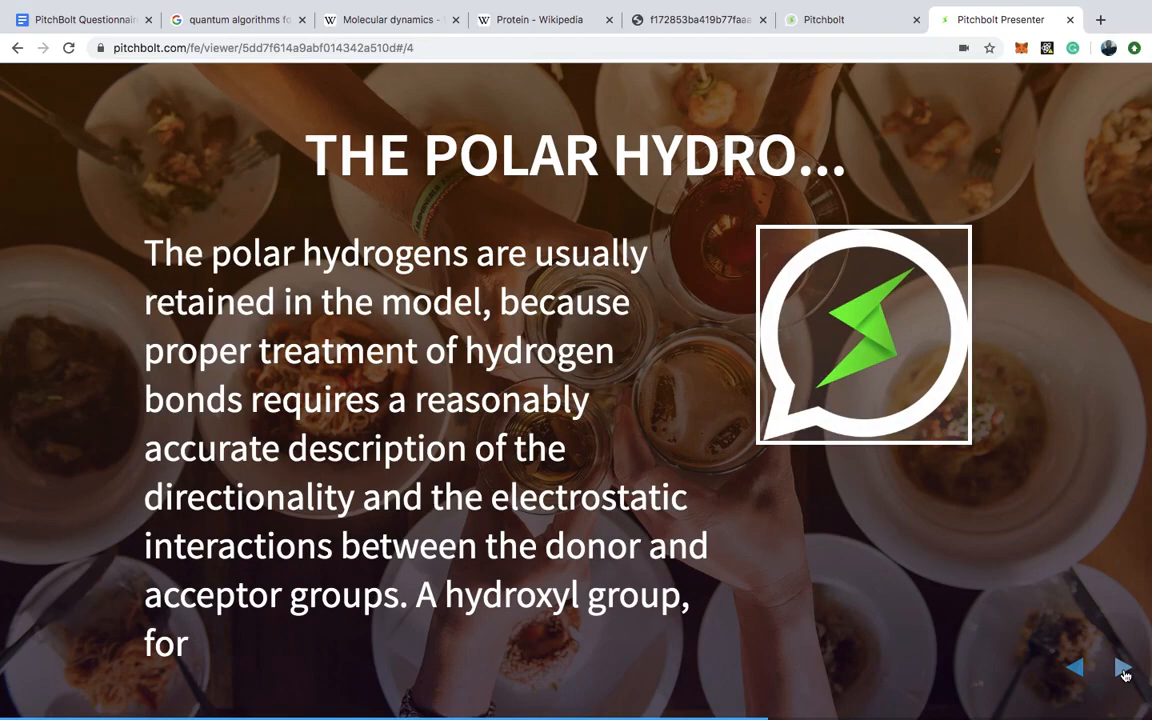
left_click(1124, 670)
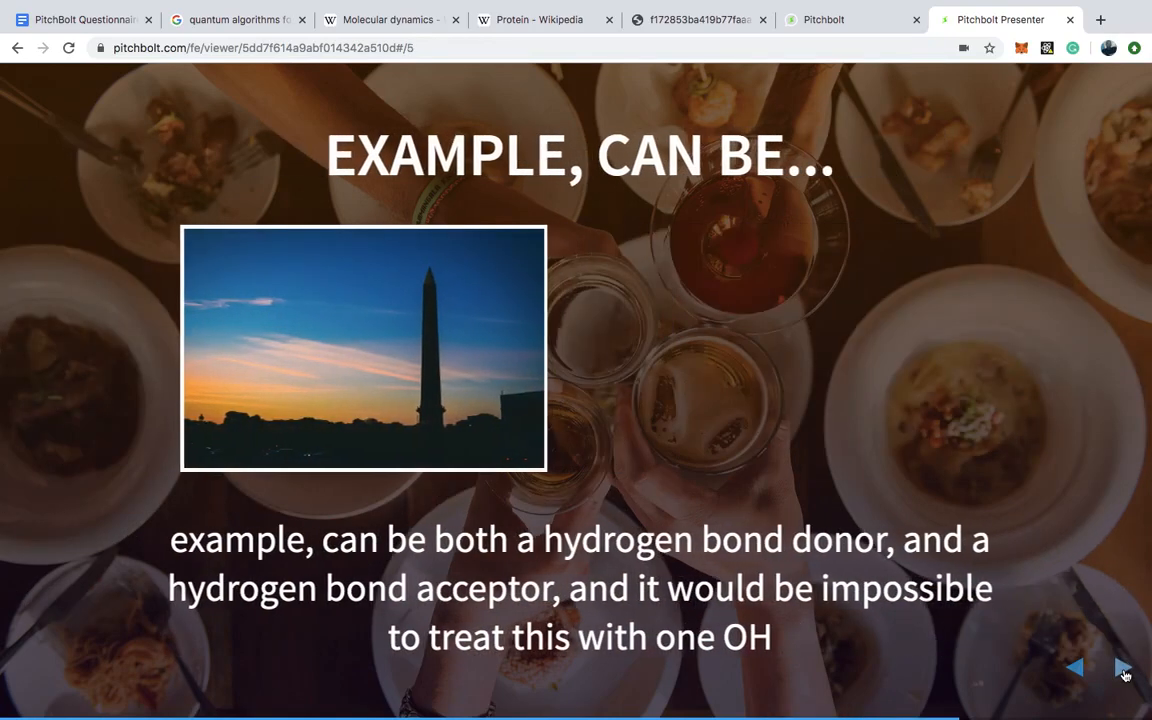
left_click(1124, 670)
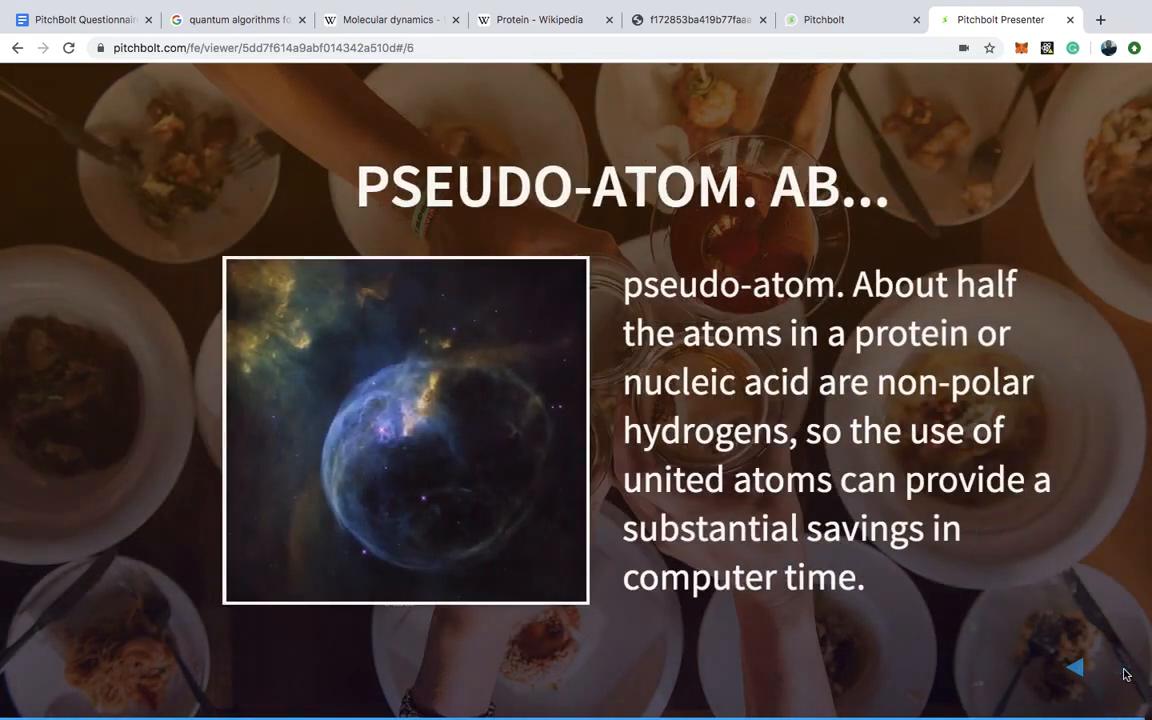
Page back to the first slide and close the presentation viewer
left_click(1072, 670)
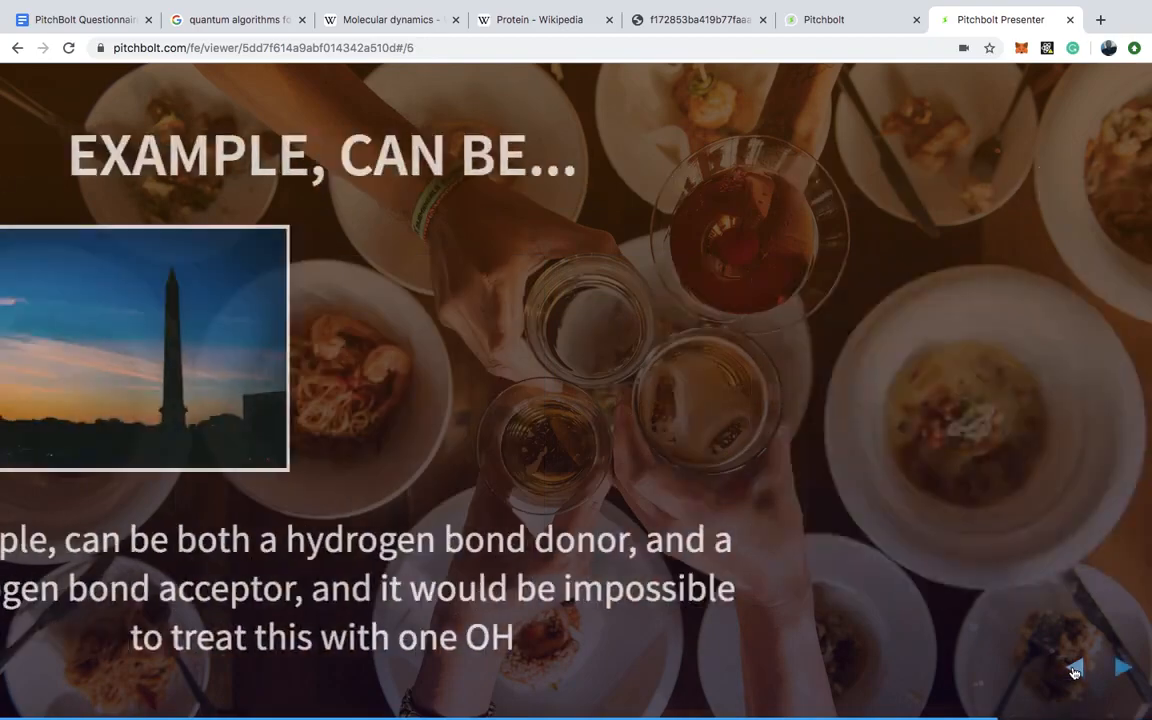
left_click(1074, 670)
left_click(1074, 670)
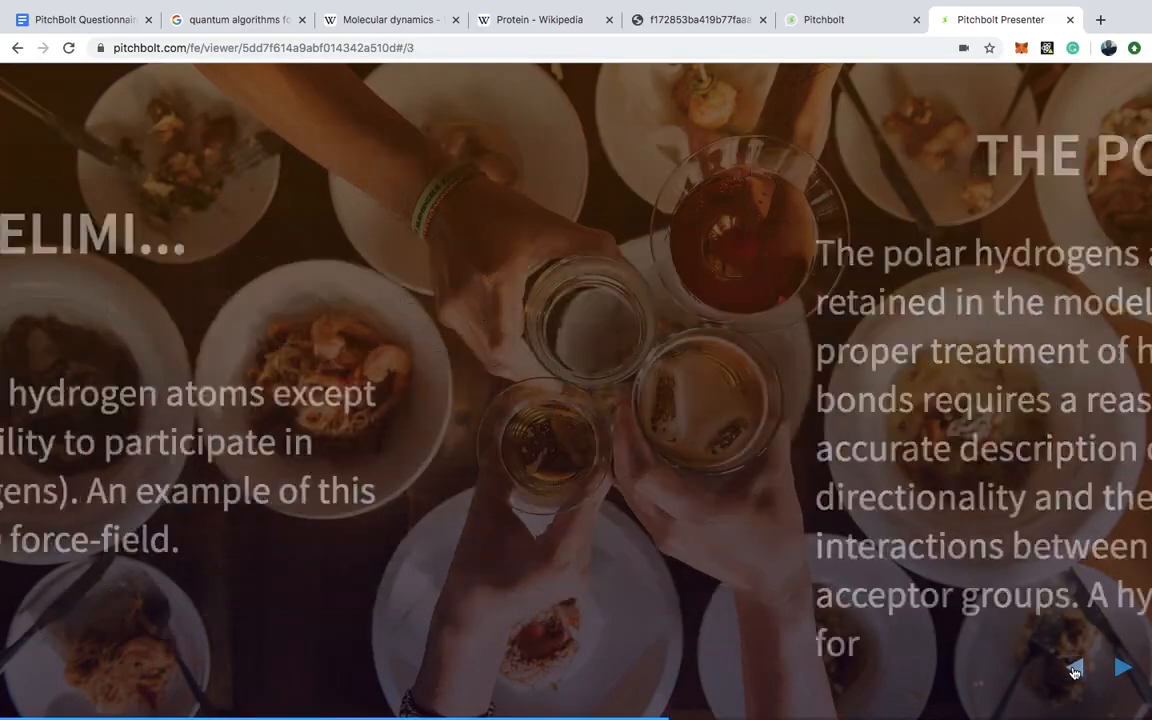
left_click(1074, 670)
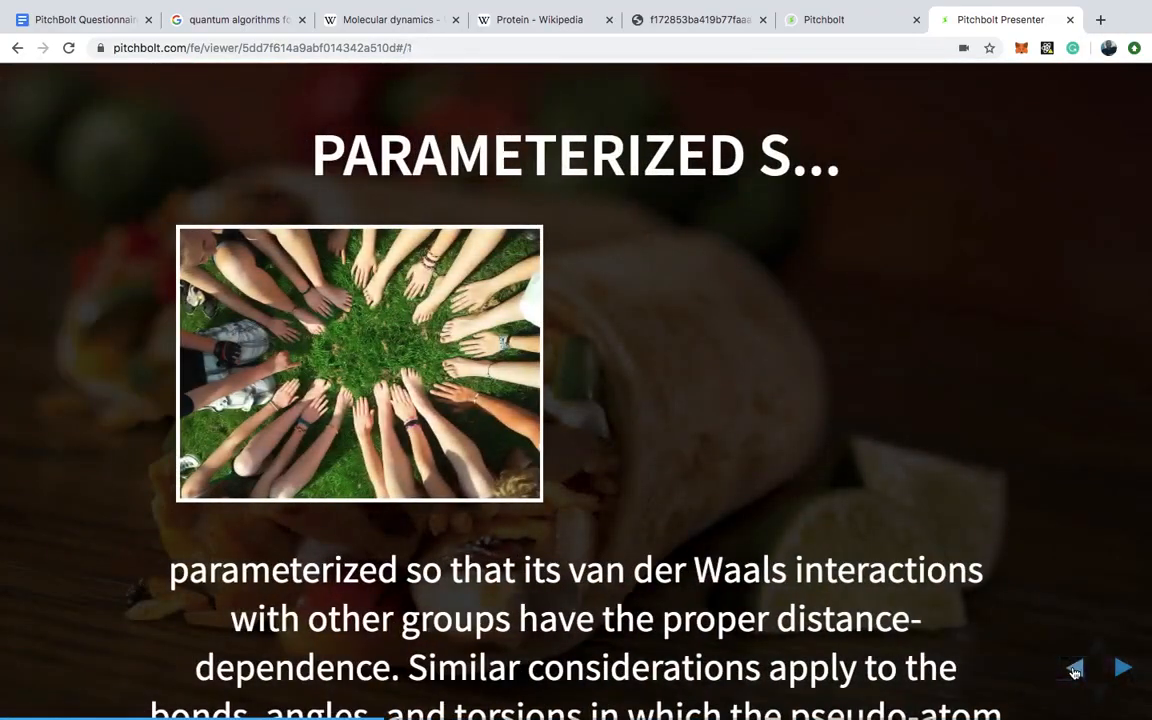
left_click(1074, 670)
left_click(1074, 670)
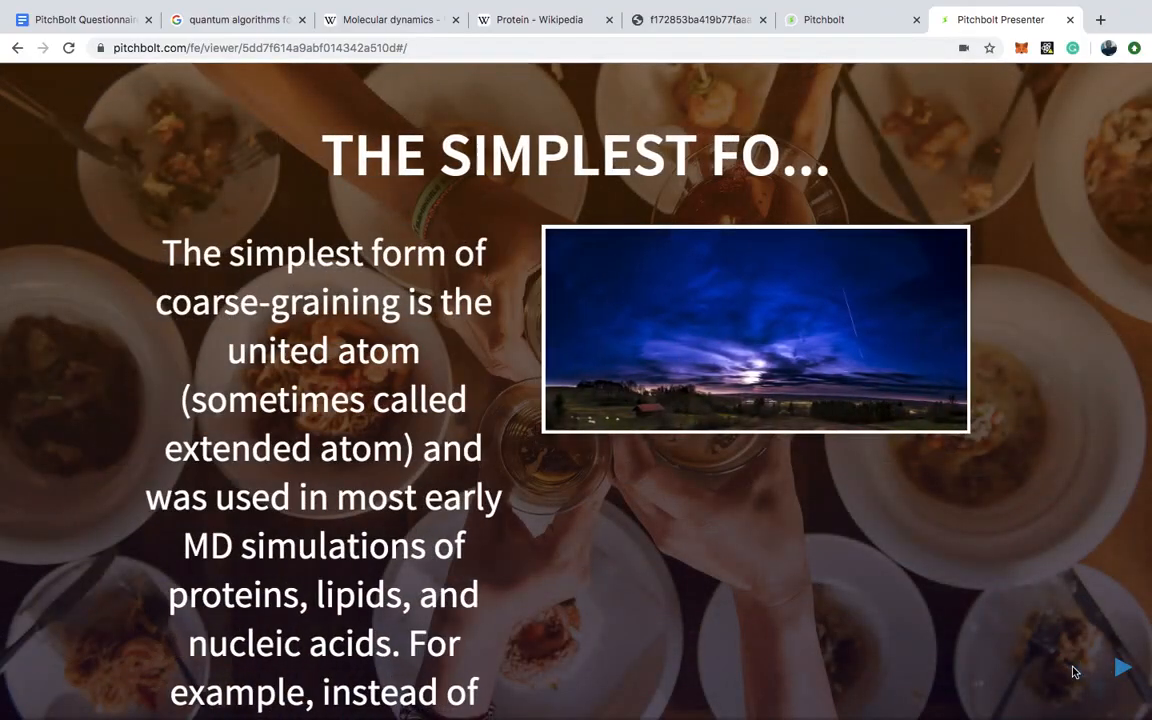
left_click(1070, 20)
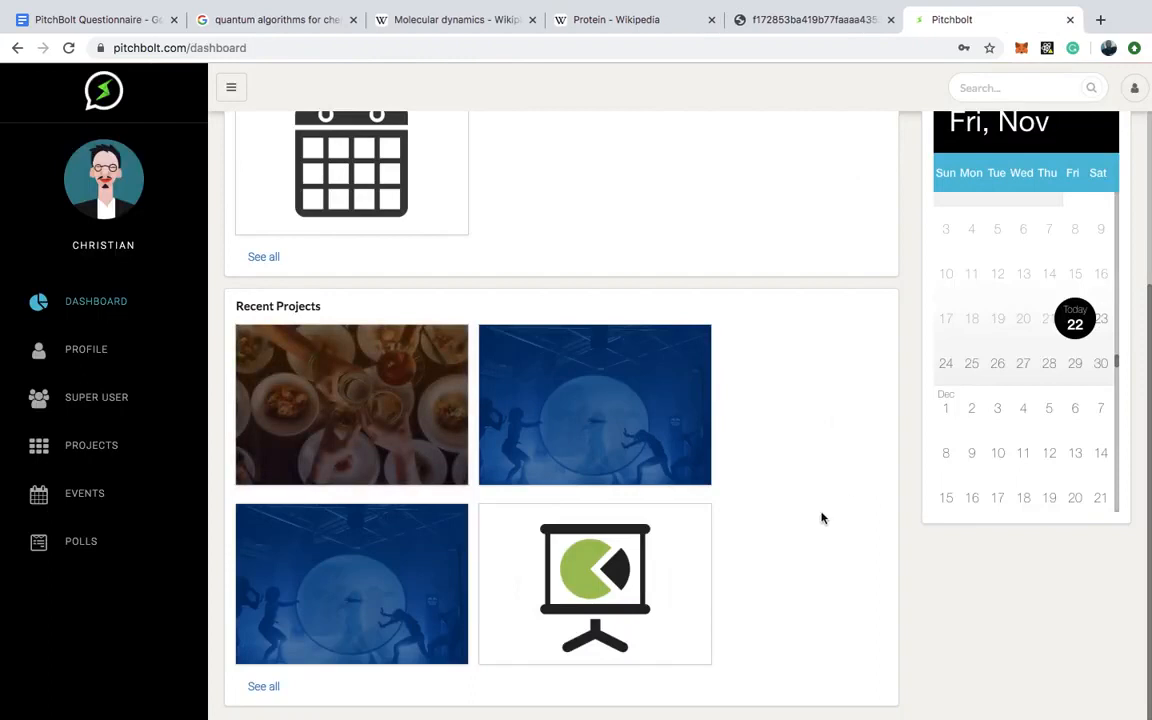
Open the Pitchbolt Demo project from the recent projects in the slide editor
scroll(822, 518, "up", 3)
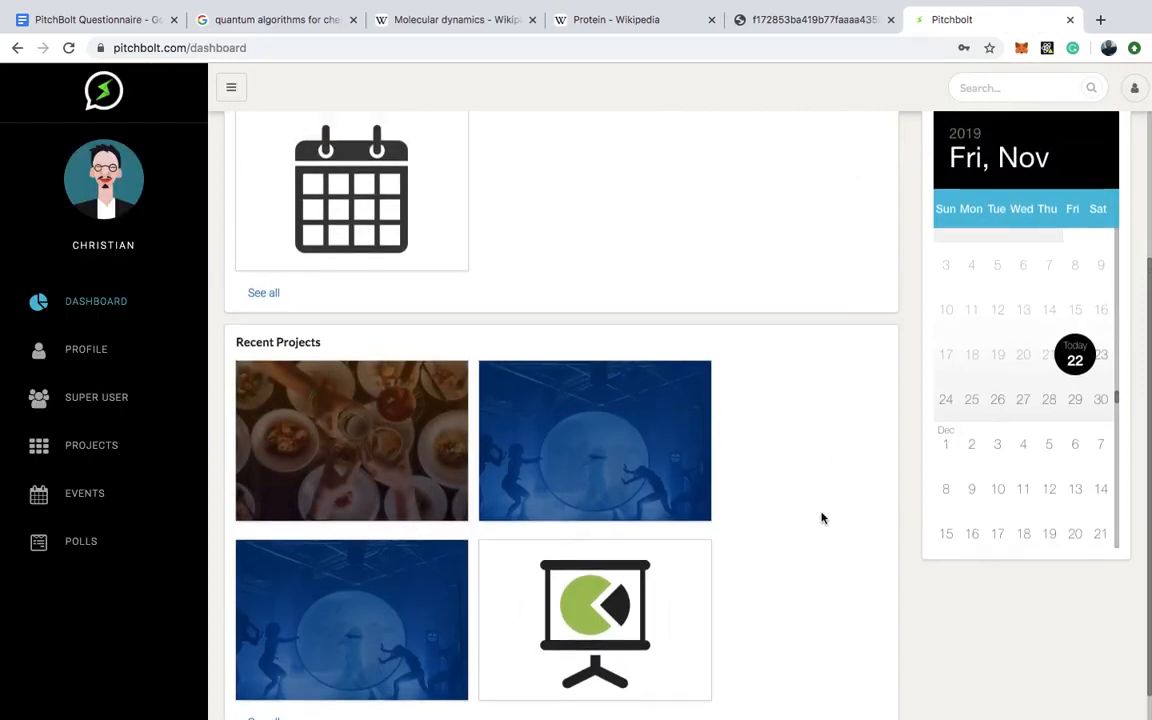
scroll(822, 518, "down", 3)
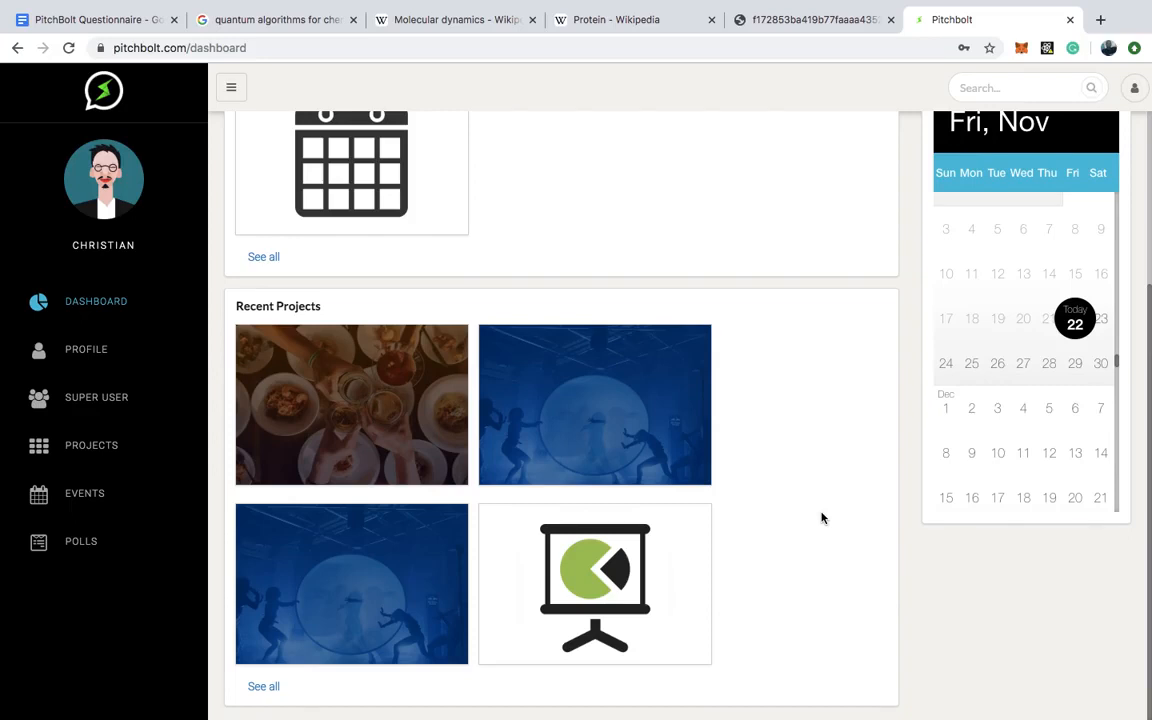
mouse_move(303, 378)
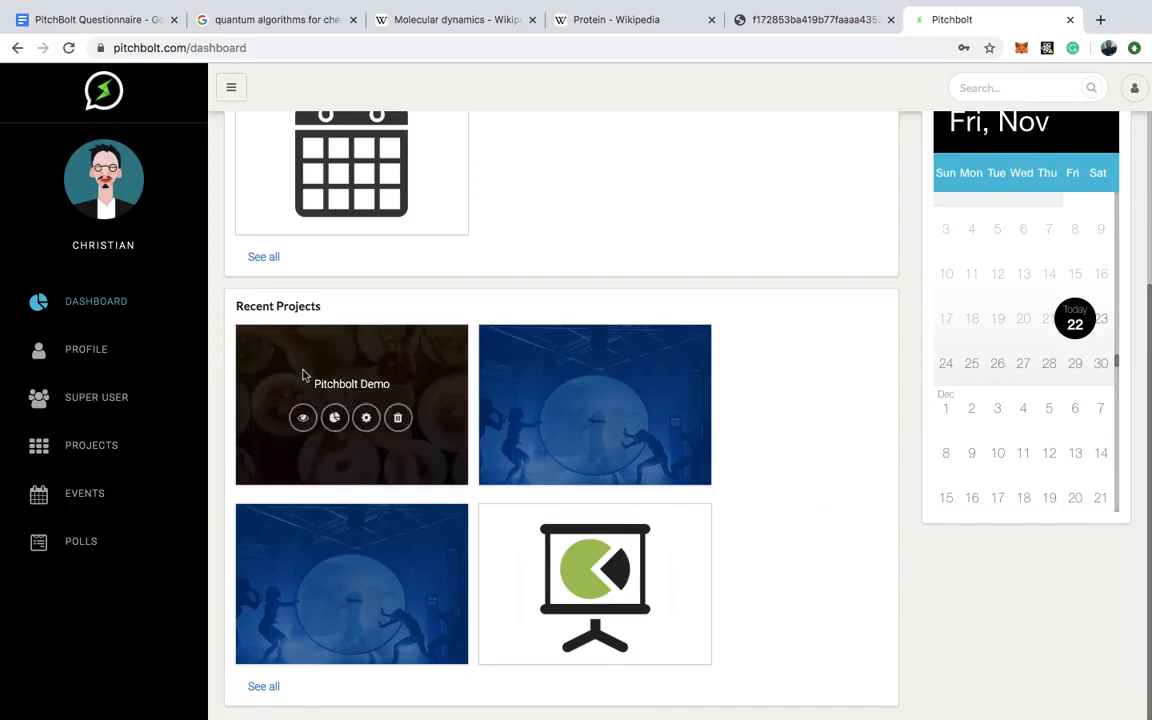
left_click(366, 419)
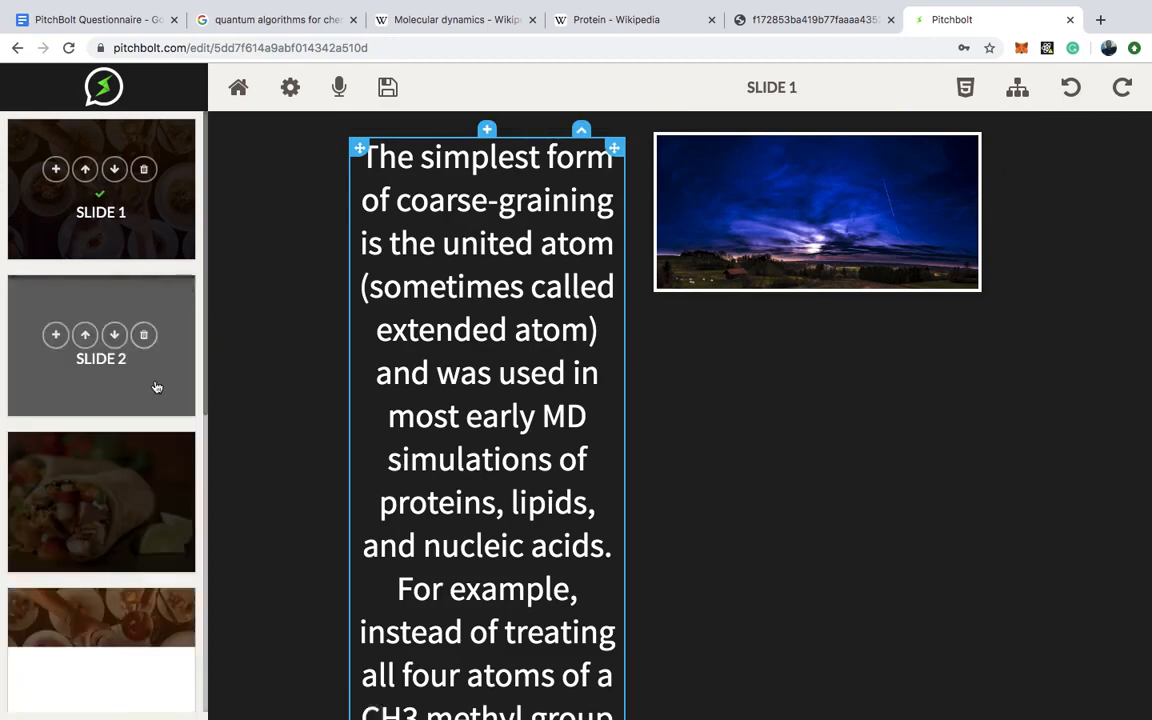
Examine the project's slide thumbnails and the editing options of the text block on slide 1
scroll(157, 386, "down", 3)
scroll(157, 386, "down", 6)
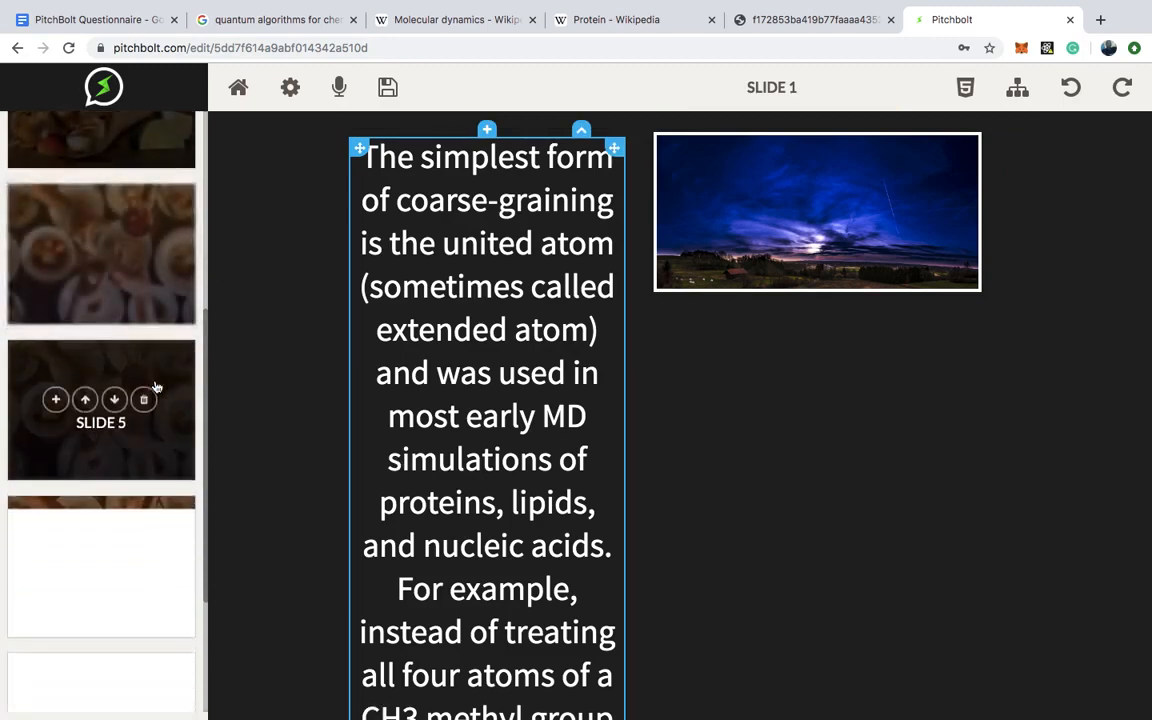
scroll(157, 386, "up", 12)
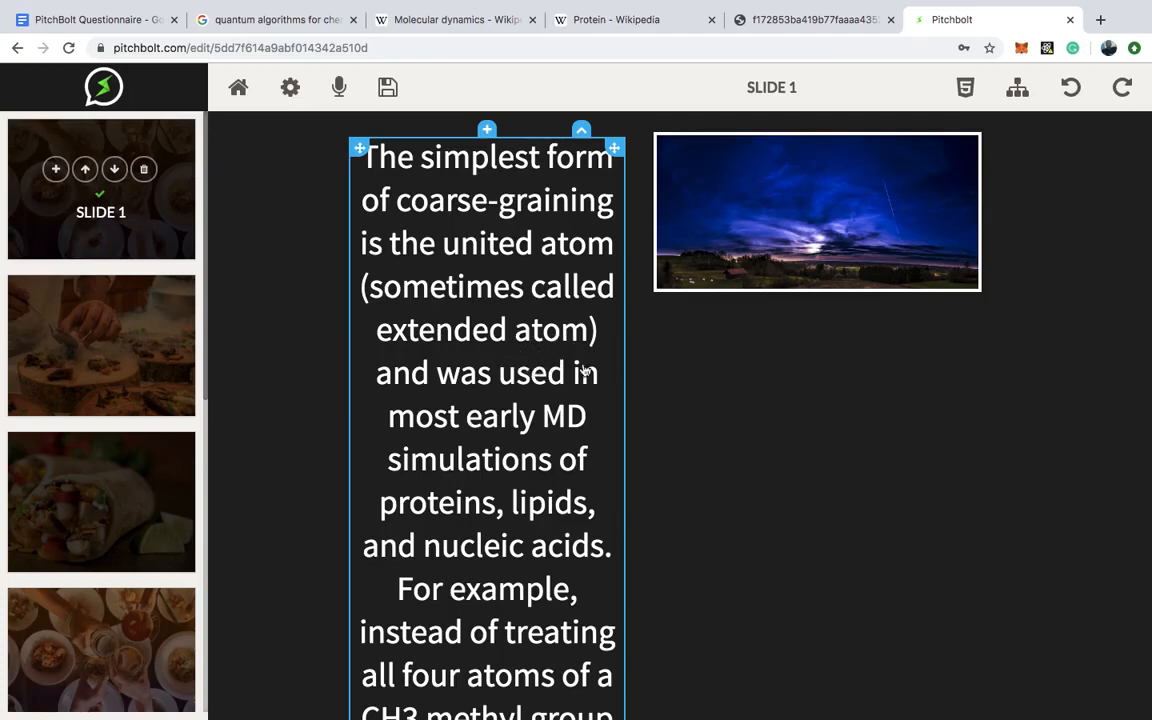
left_click(515, 473)
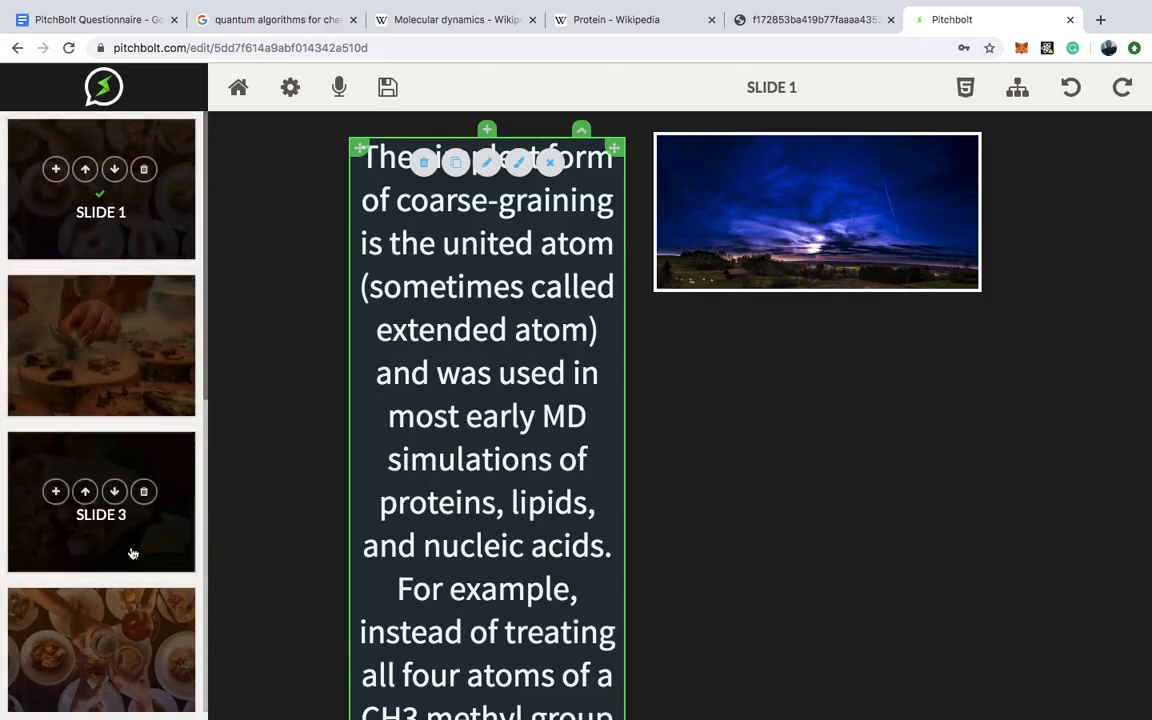
scroll(134, 548, "down", 6)
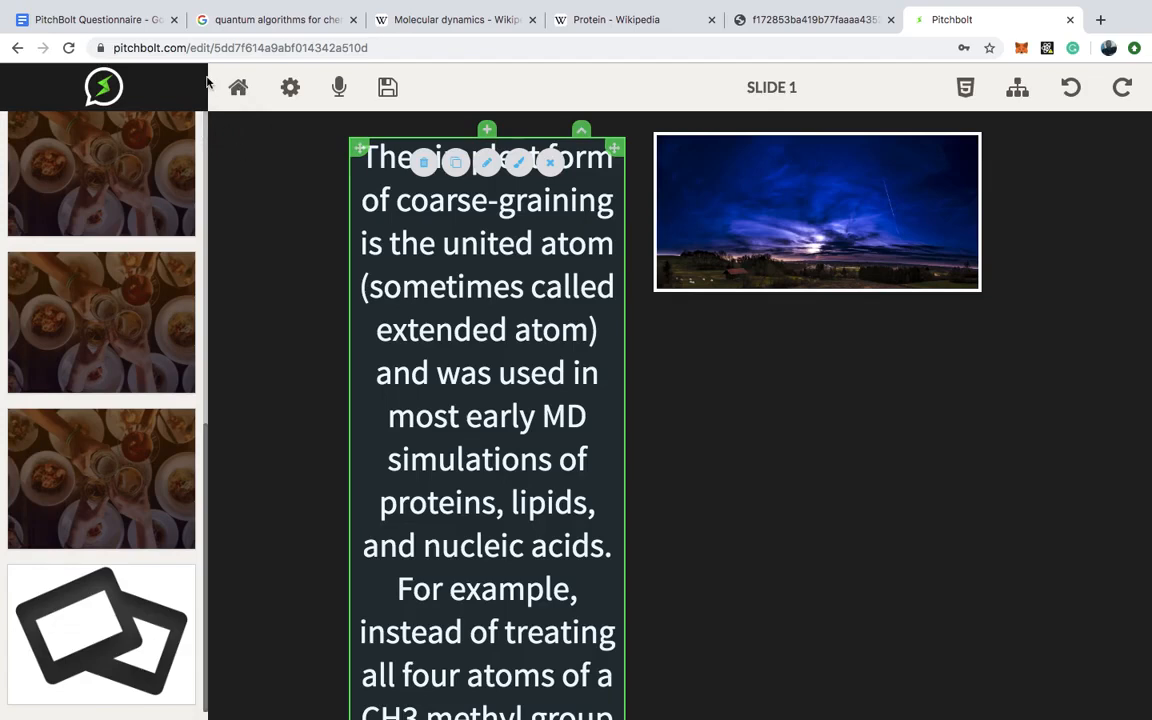
left_click(678, 198)
left_click(673, 488)
scroll(167, 219, "up", 15)
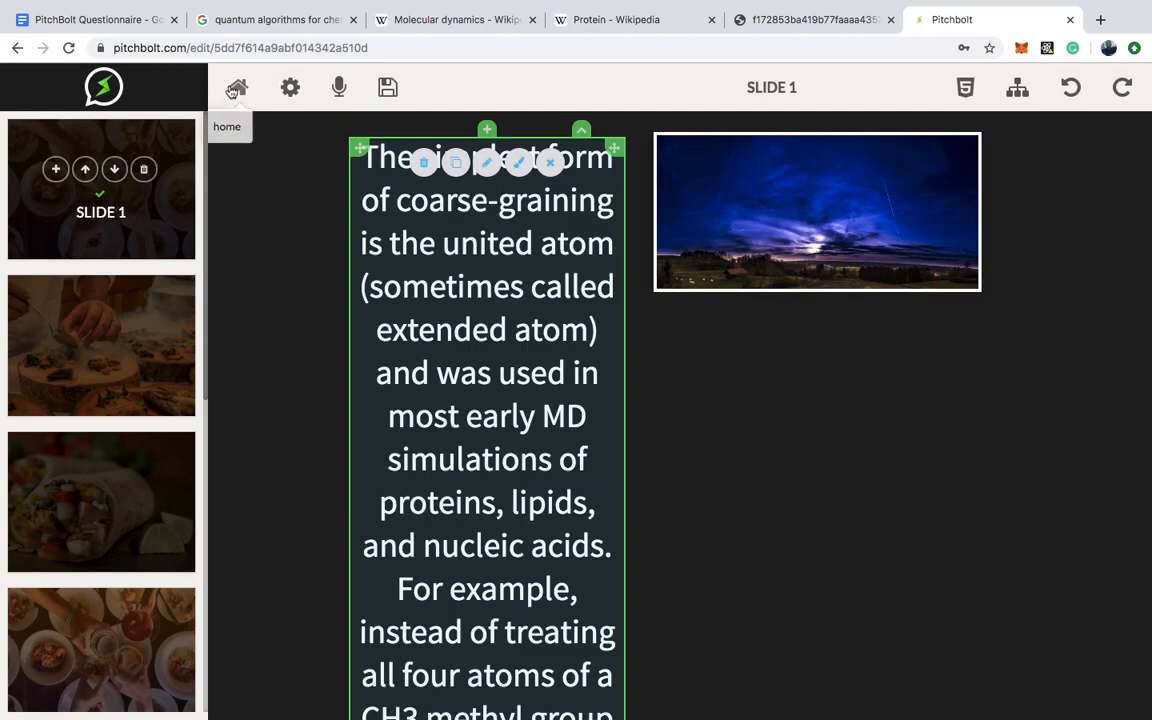
Leave the slide editor for the dashboard and look over its overview and the Pitchbolt Demo project
left_click(232, 91)
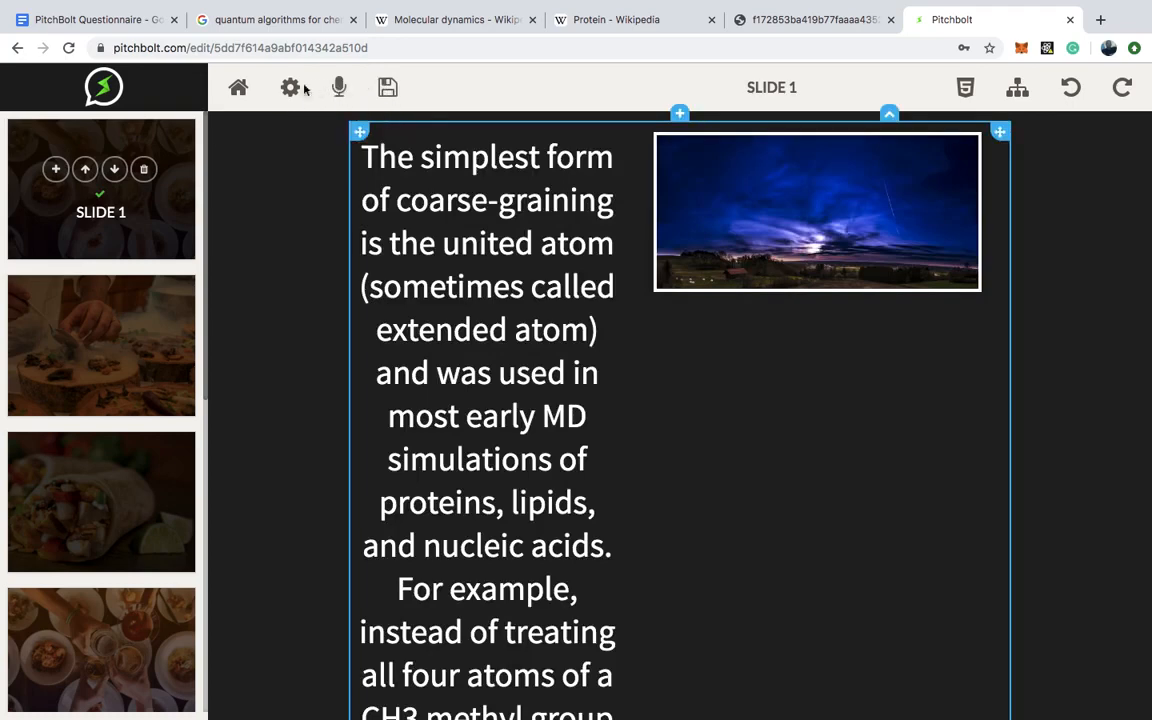
left_click(239, 82)
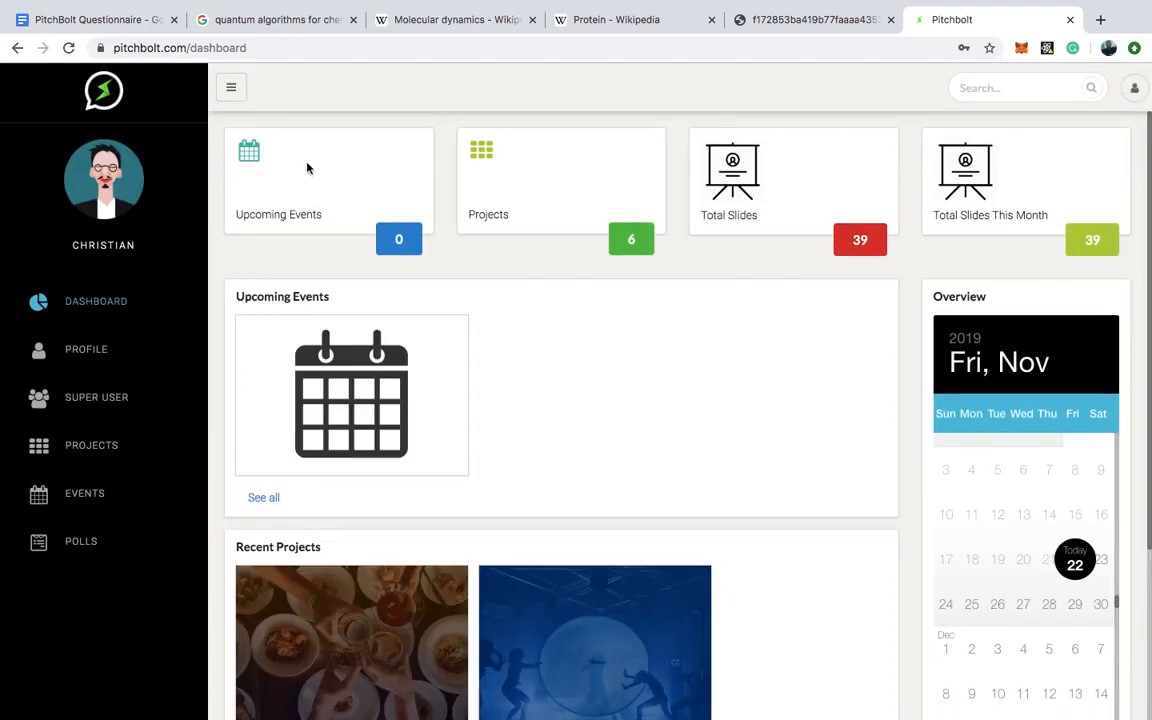
scroll(621, 432, "down", 1)
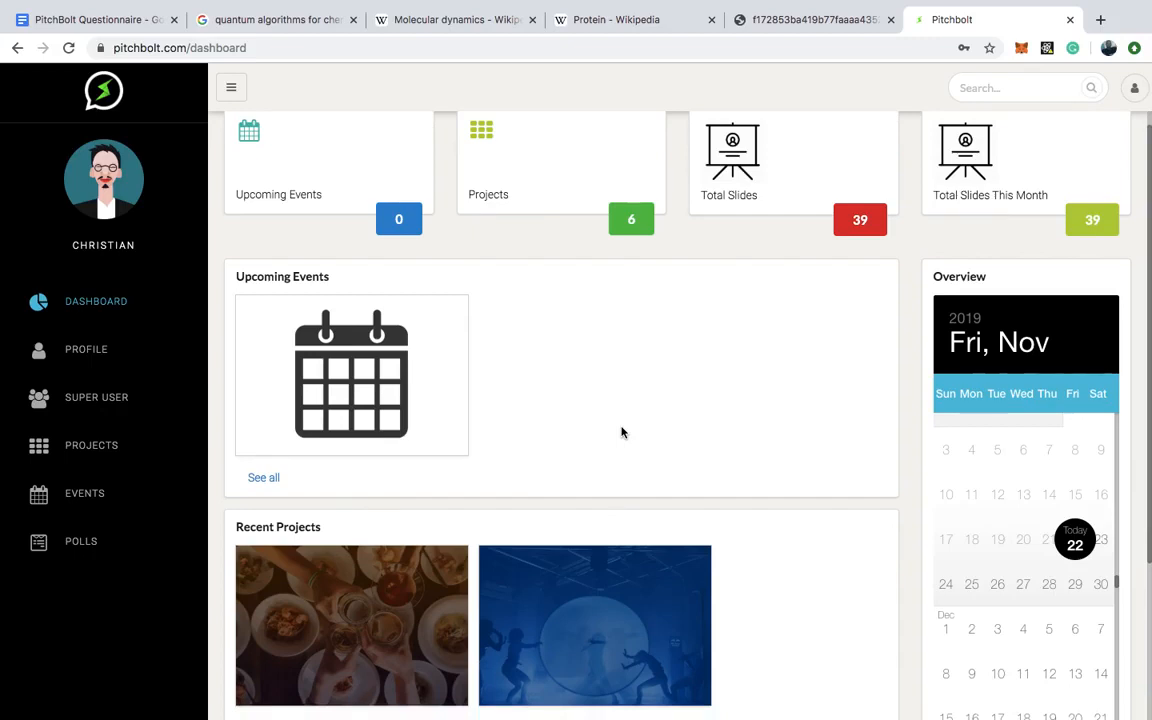
scroll(621, 432, "up", 1)
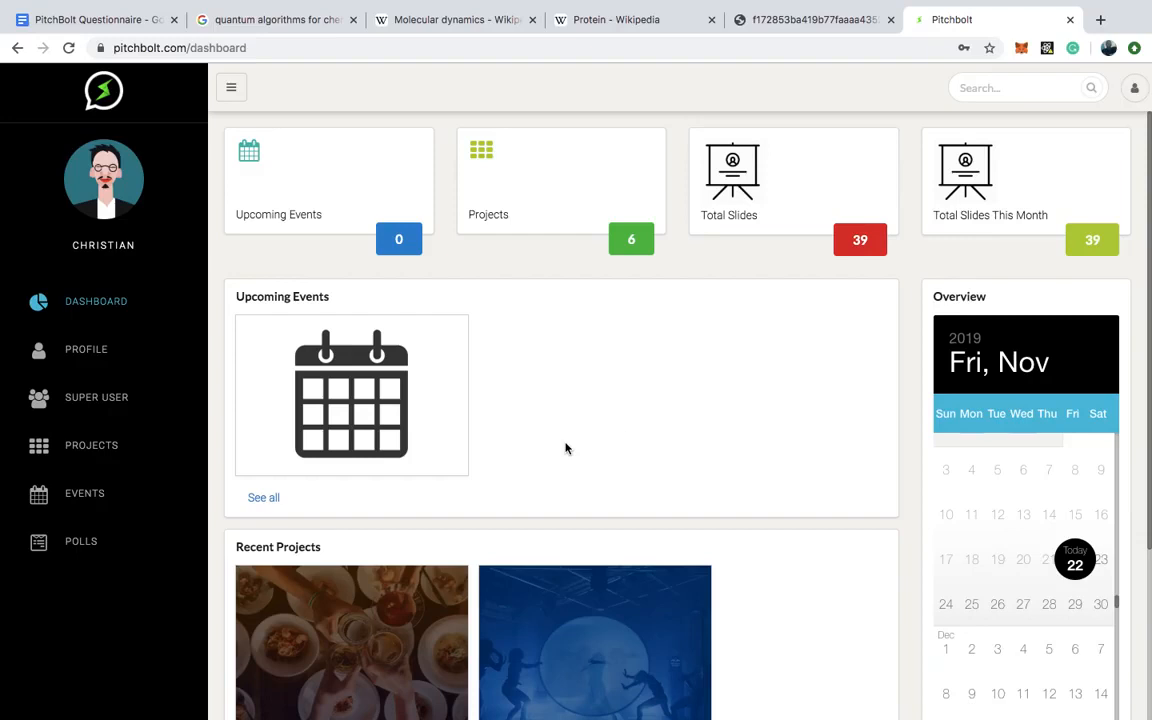
scroll(565, 448, "down", 5)
mouse_move(418, 345)
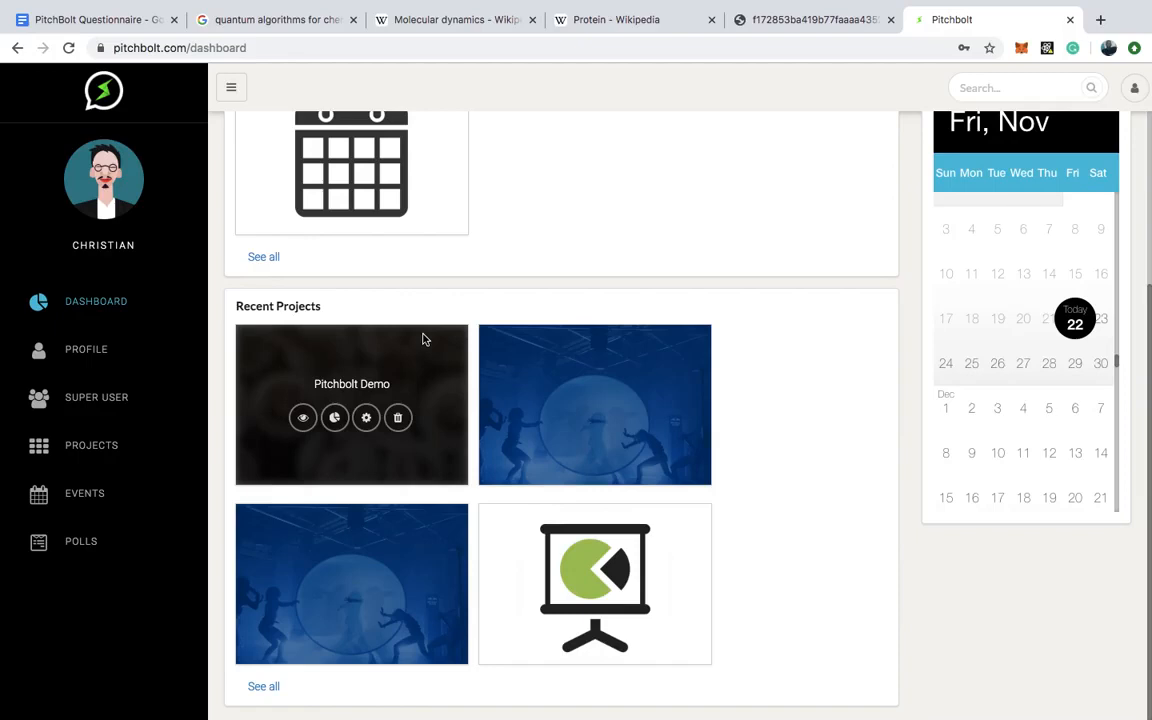
Start a new upcoming event and title it "Pitchbolt Demo"
scroll(301, 363, "up", 3)
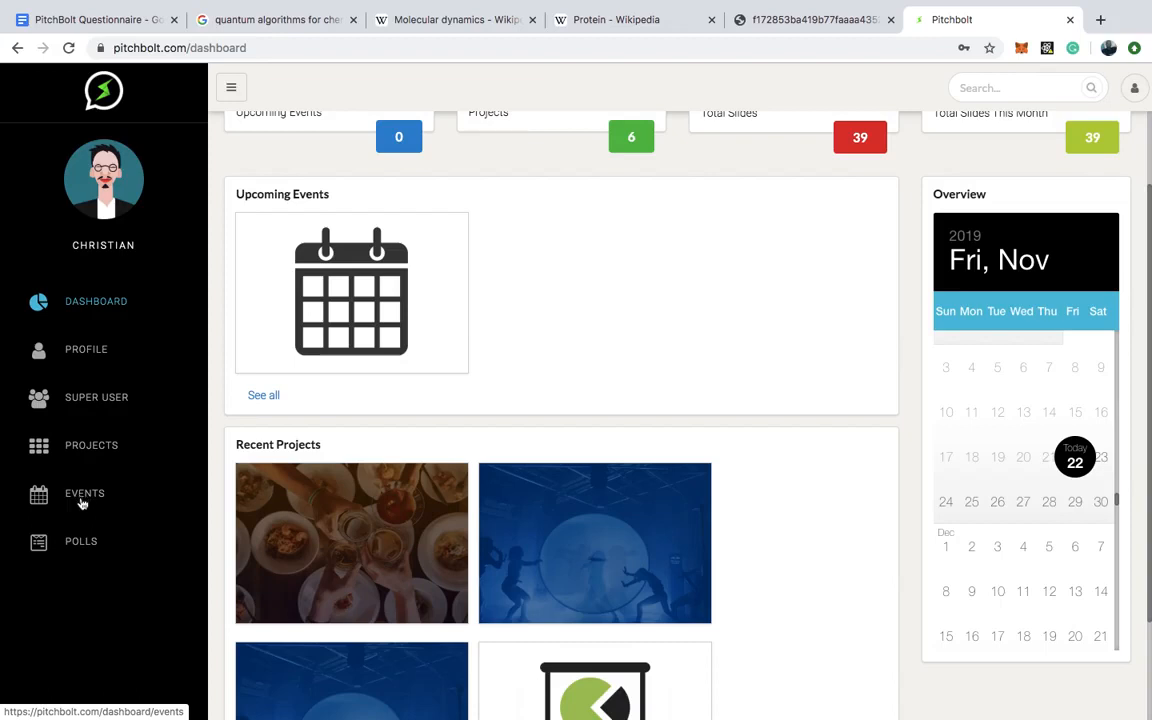
left_click(385, 327)
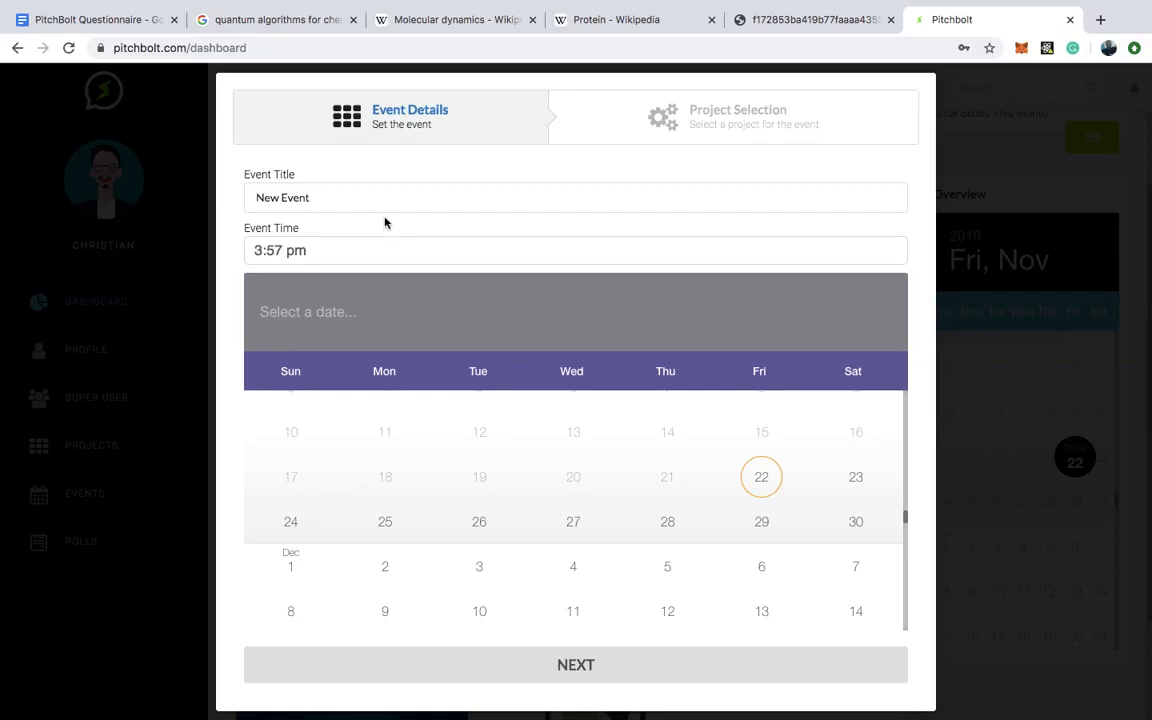
triple_click(355, 200)
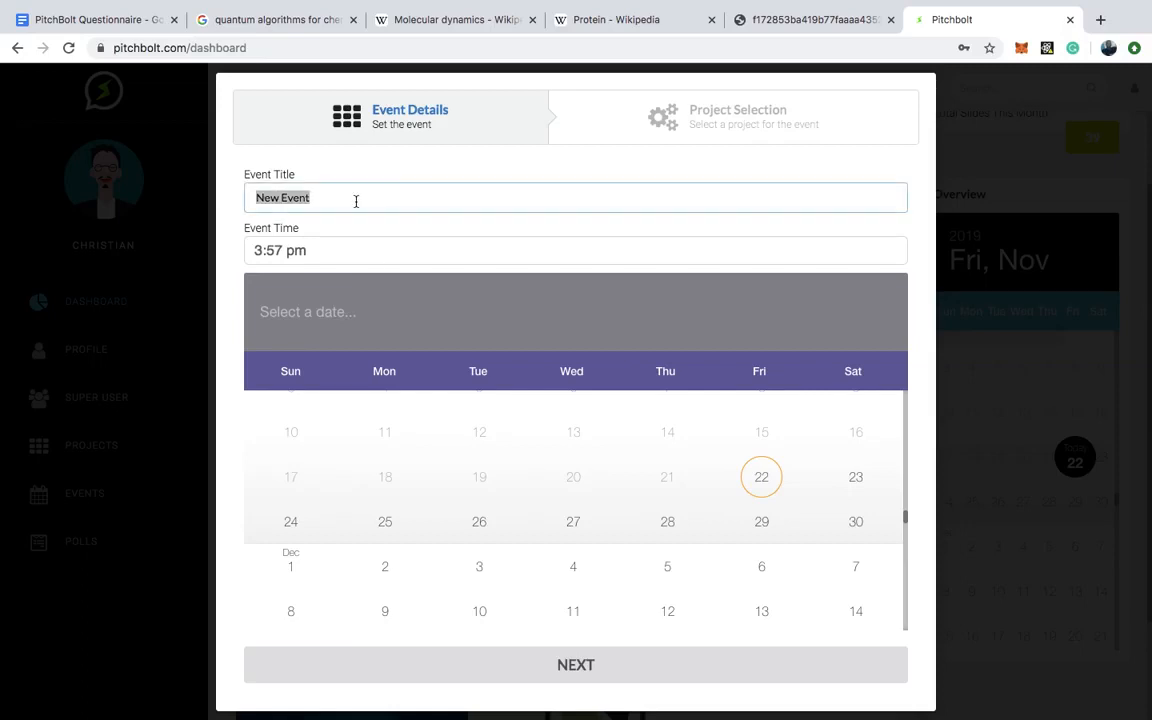
key("BackSpace")
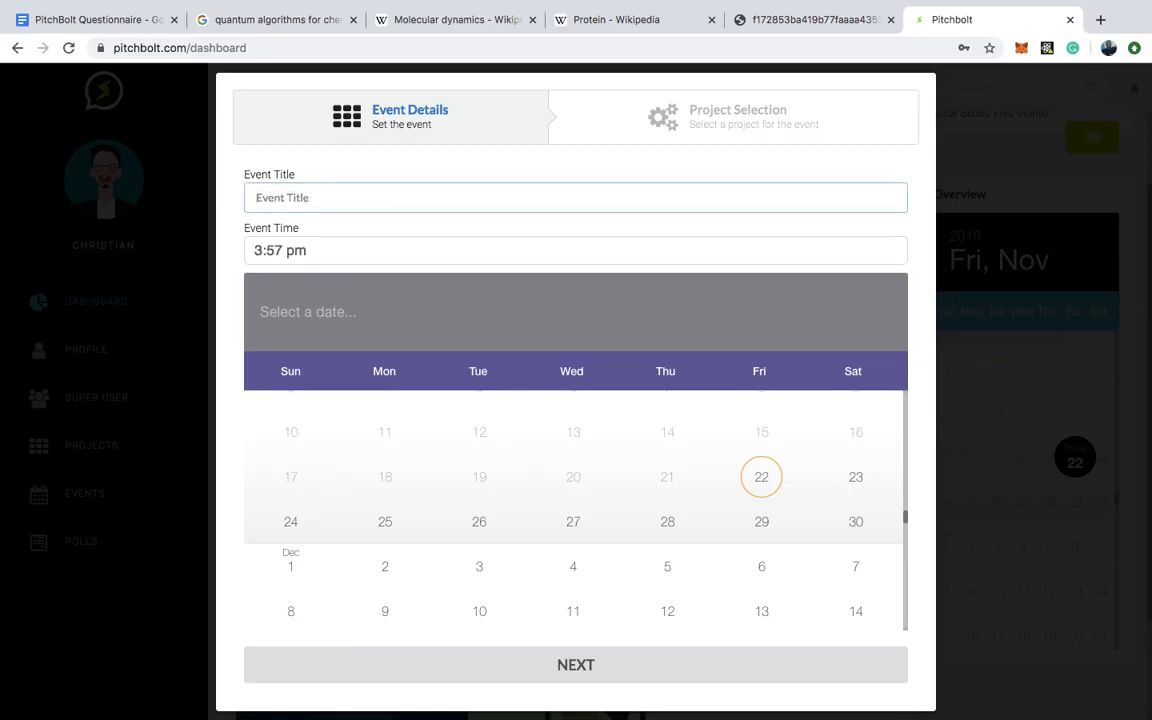
type("Pitchbolt Demo")
Set the event time to 5:58 pm
left_click(256, 251)
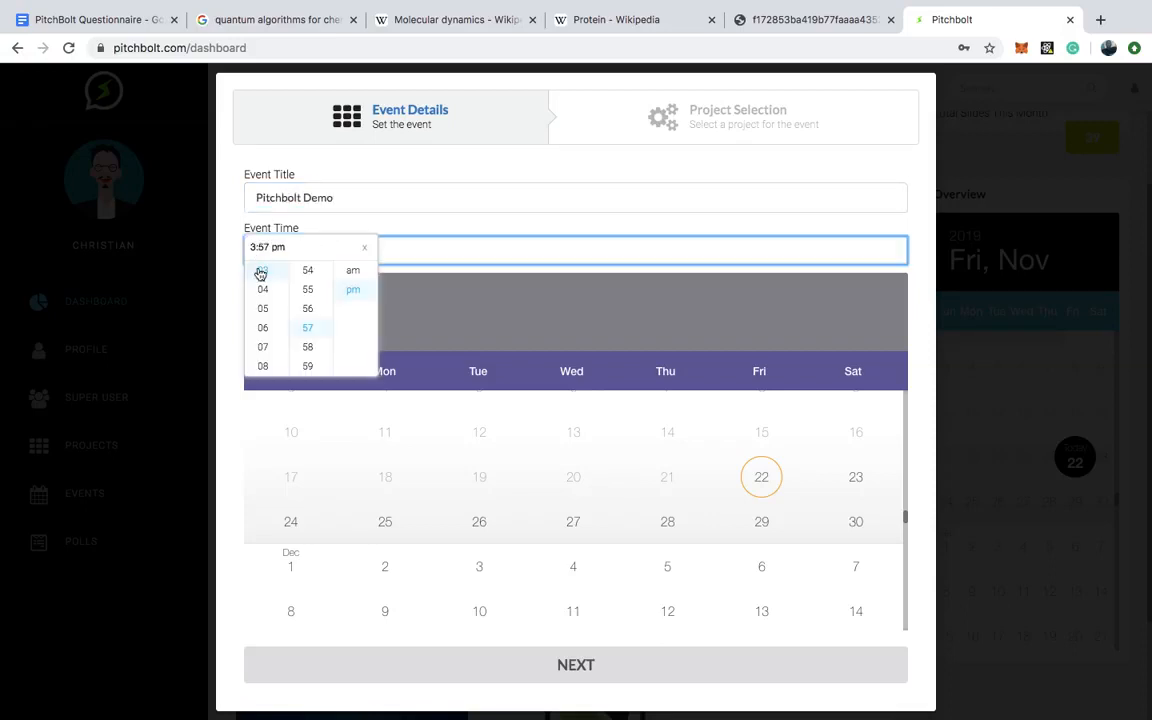
left_click(263, 310)
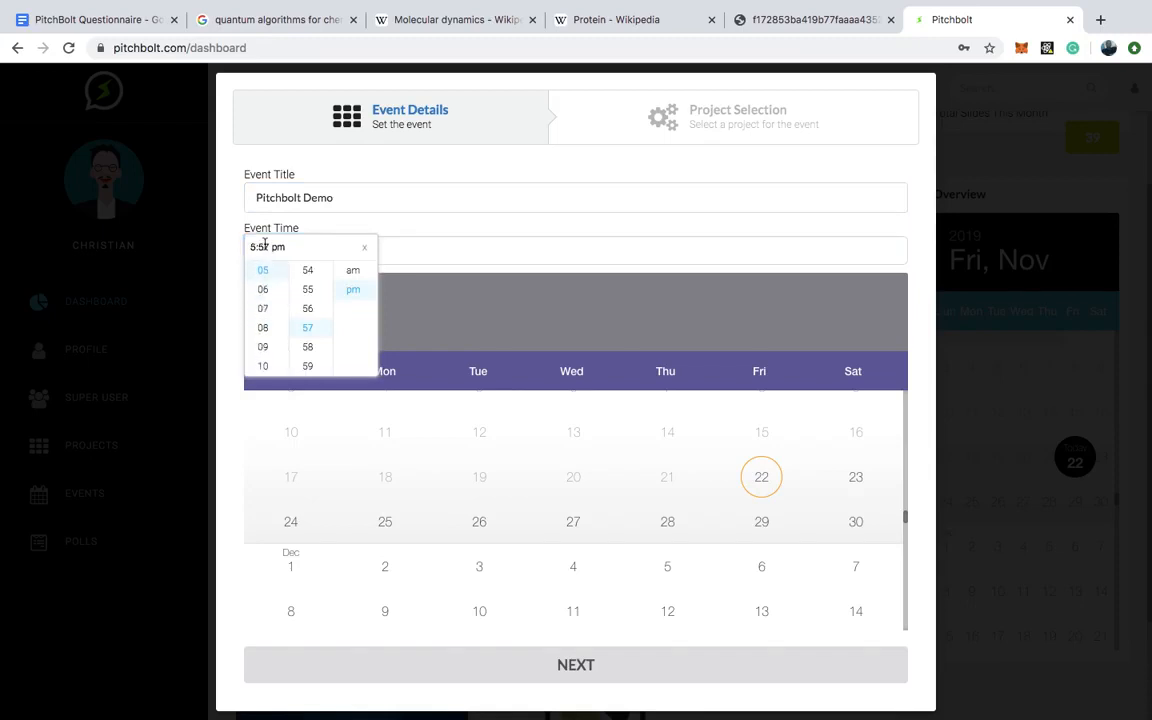
left_click(309, 347)
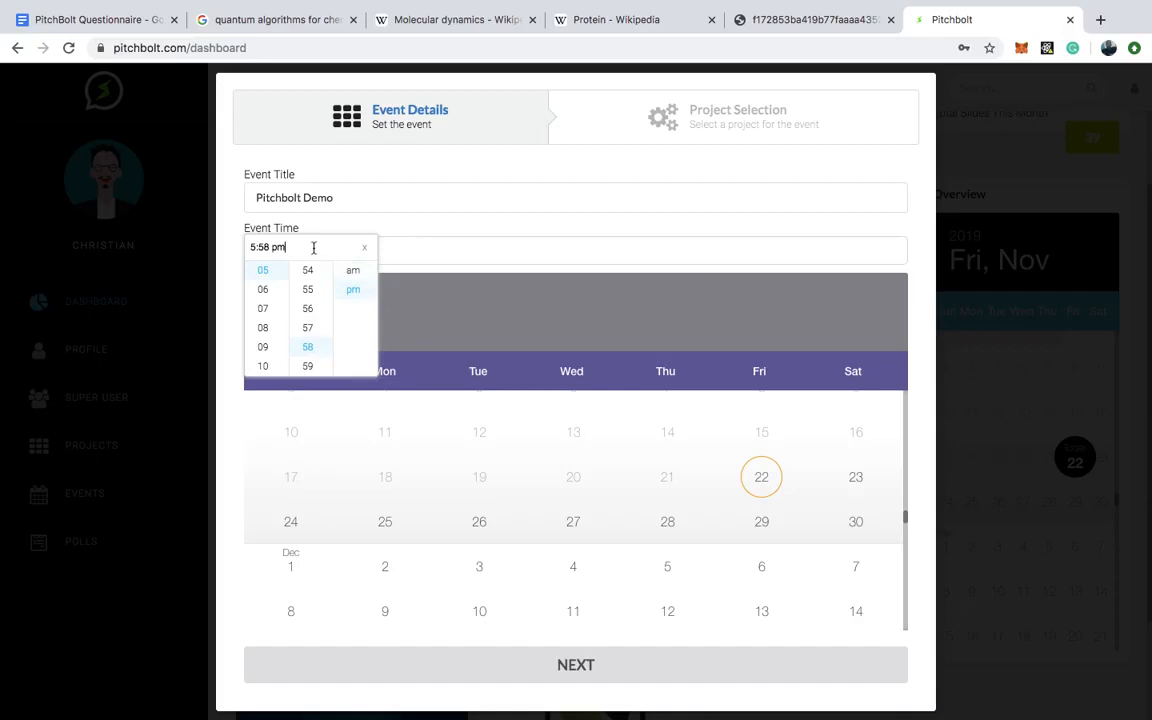
Set the event date to Friday, December 6, 2019 and proceed to the project selection
left_click(435, 249)
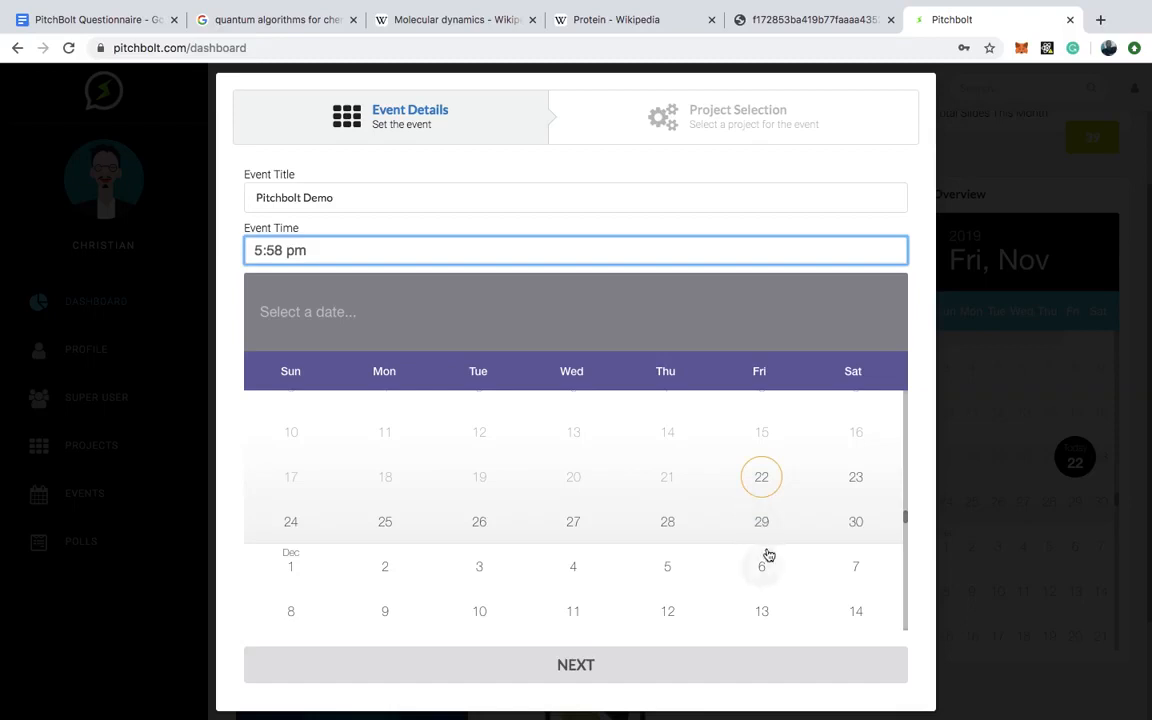
scroll(766, 548, "down", 1)
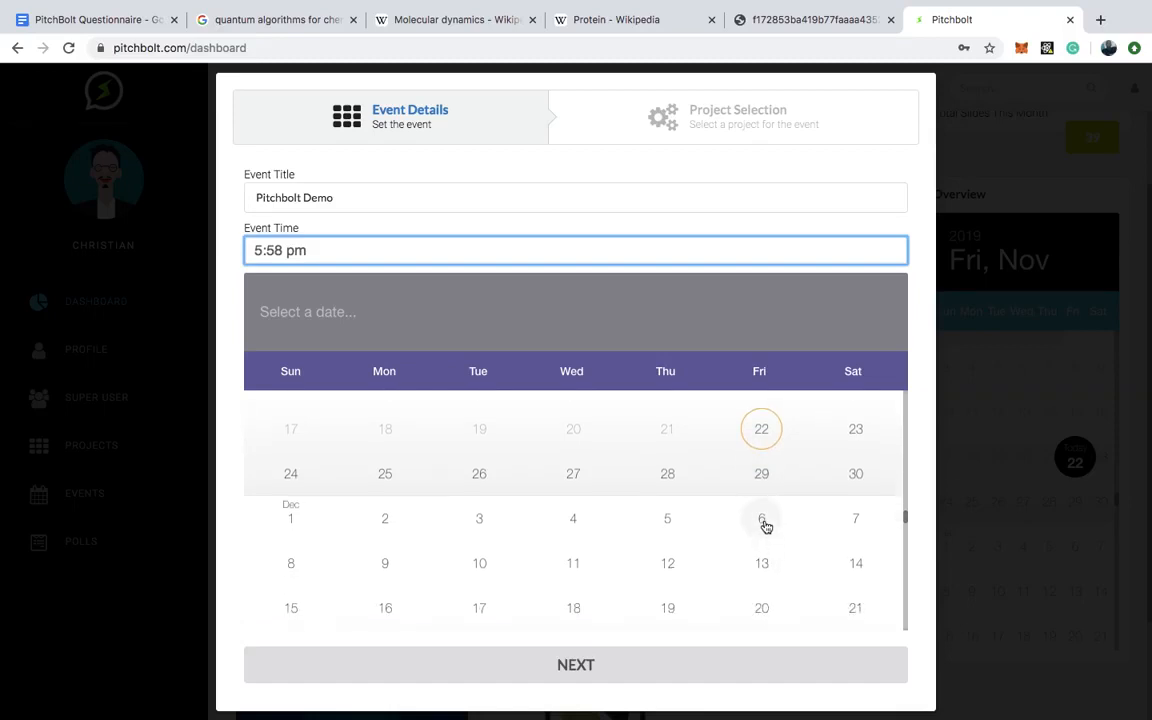
left_click(763, 522)
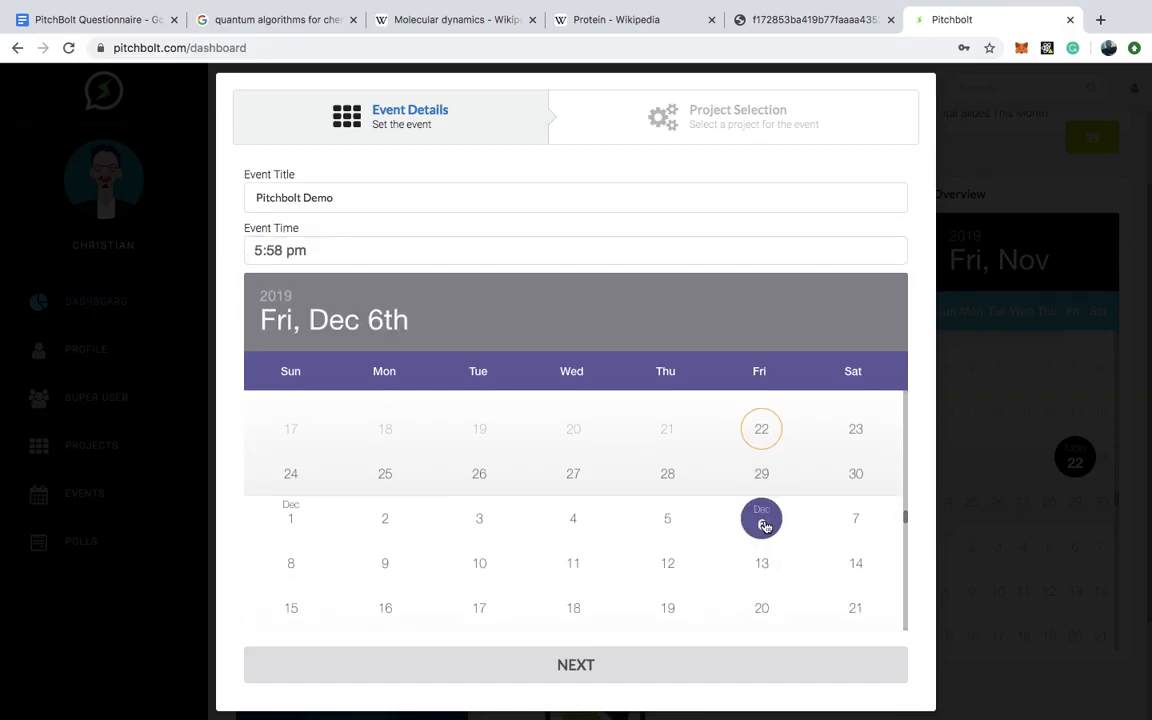
left_click(600, 667)
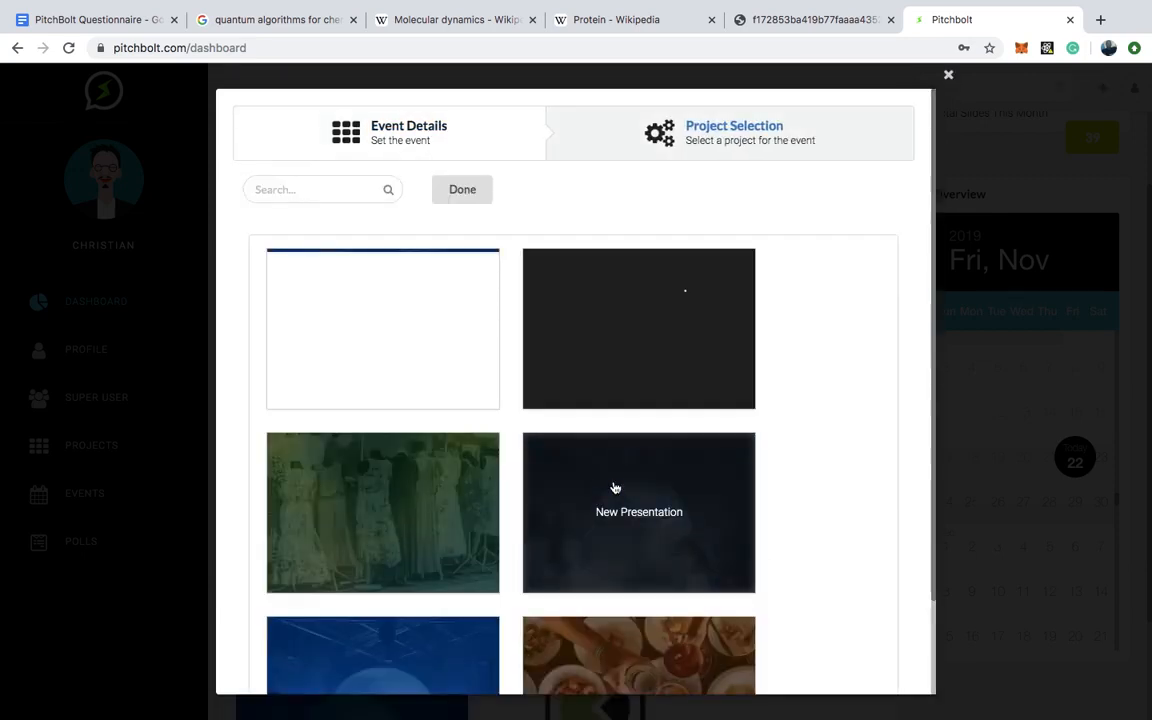
Choose the Pitchbolt Demo project for the event and finish creating the event
scroll(783, 459, "down", 2)
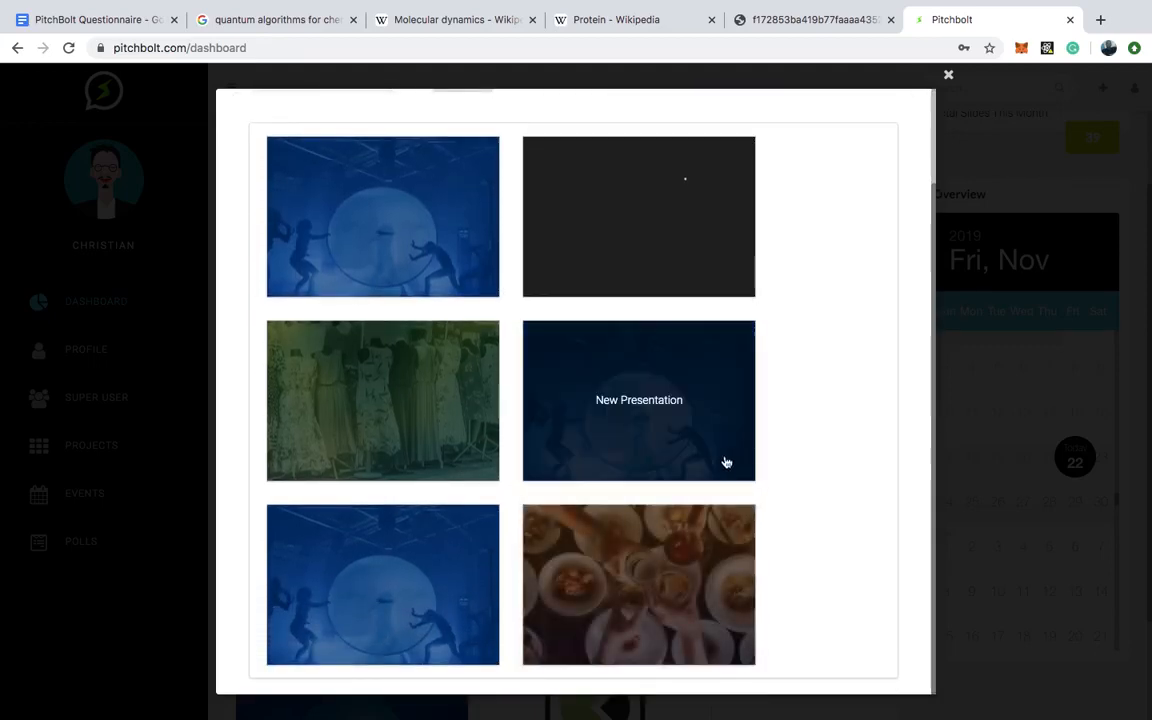
left_click(655, 597)
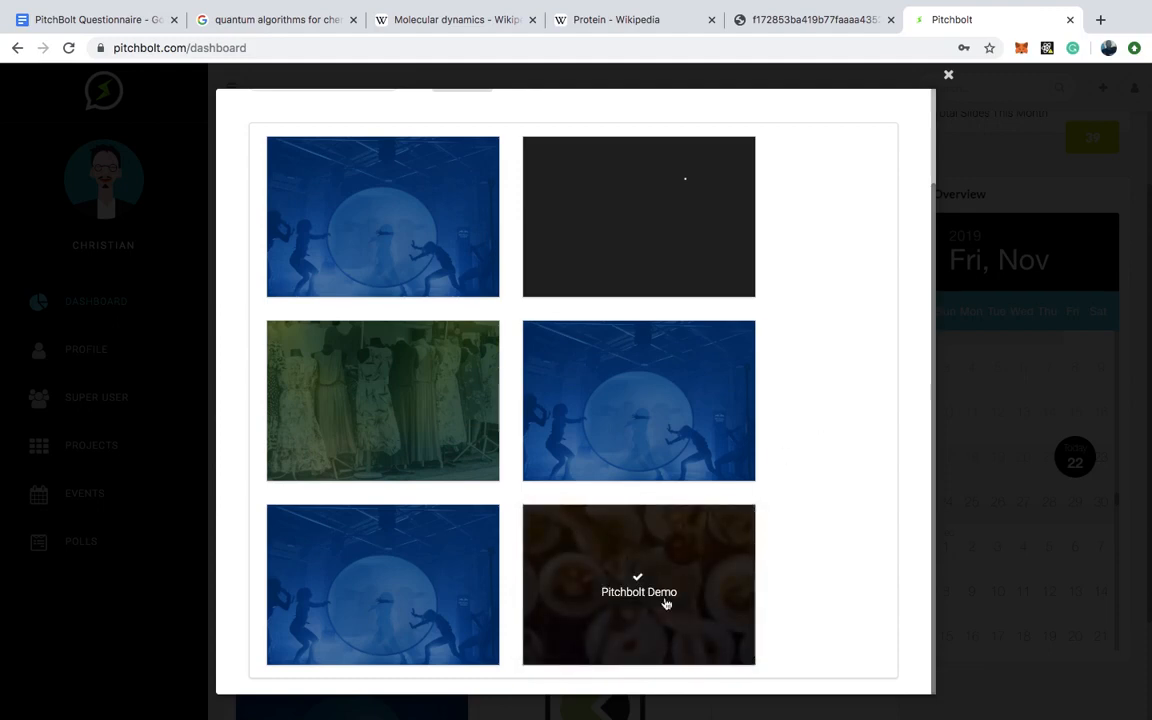
scroll(768, 474, "up", 2)
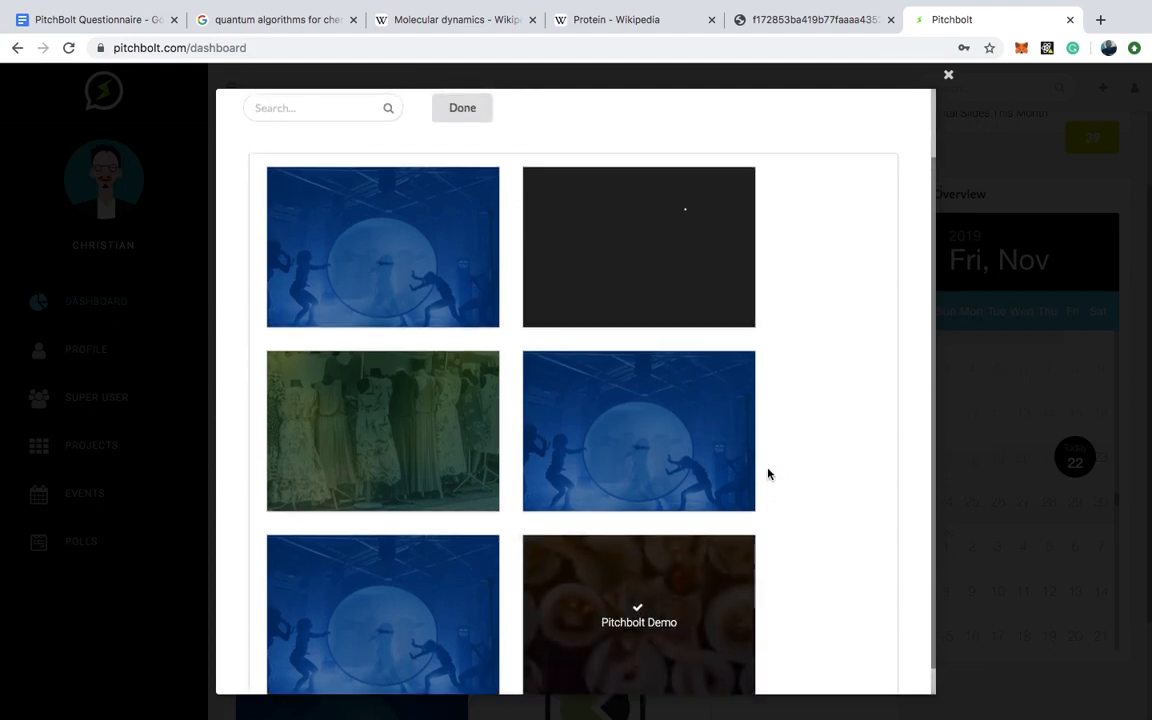
scroll(787, 504, "up", 4)
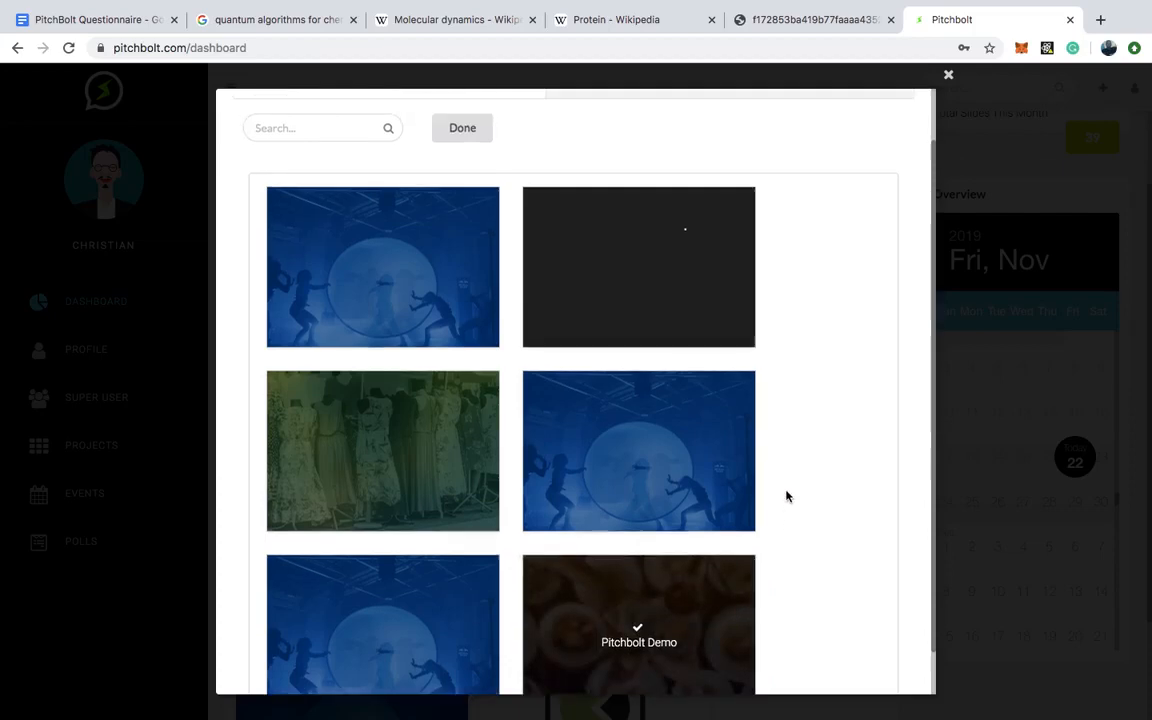
left_click(455, 192)
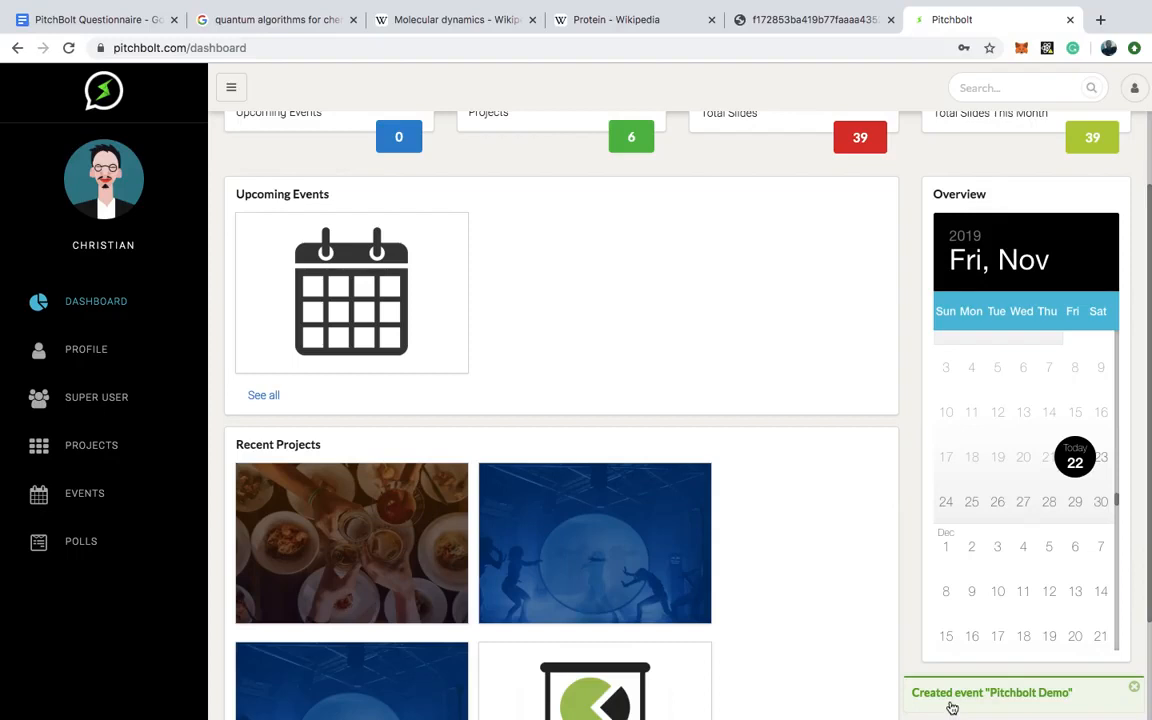
Look over the new Pitchbolt Demo event on the dashboard, try to view it in the presenter, and close the presenter page
scroll(648, 273, "up", 3)
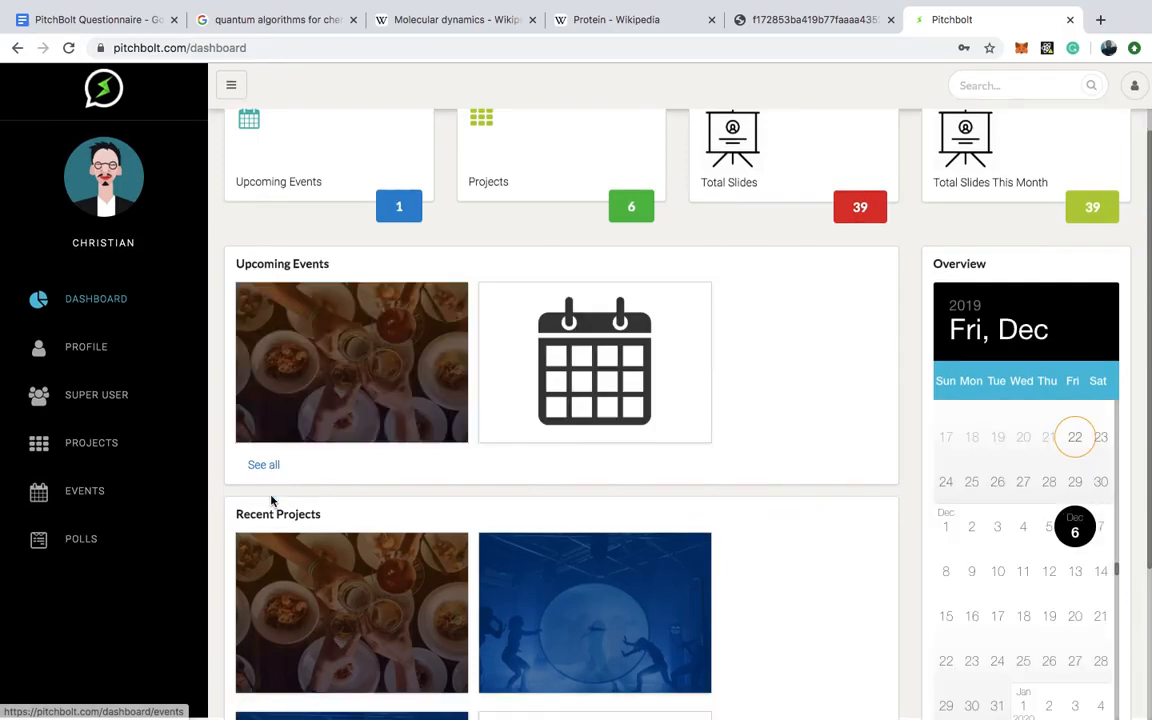
mouse_move(391, 388)
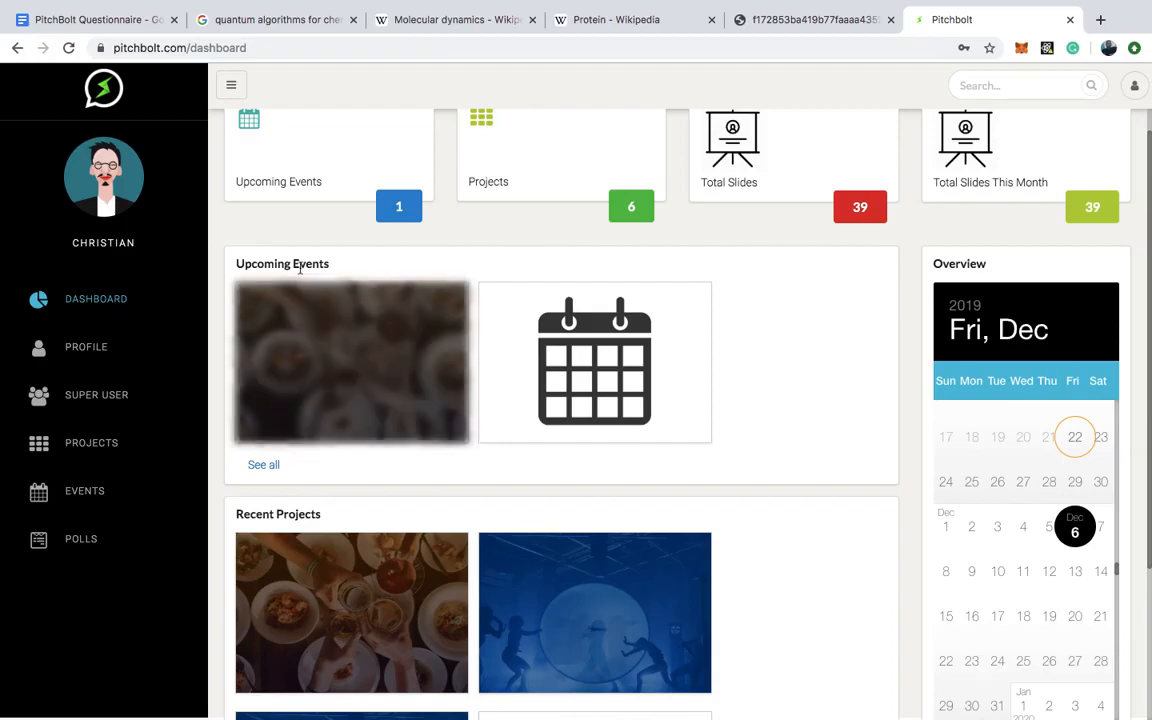
mouse_move(311, 427)
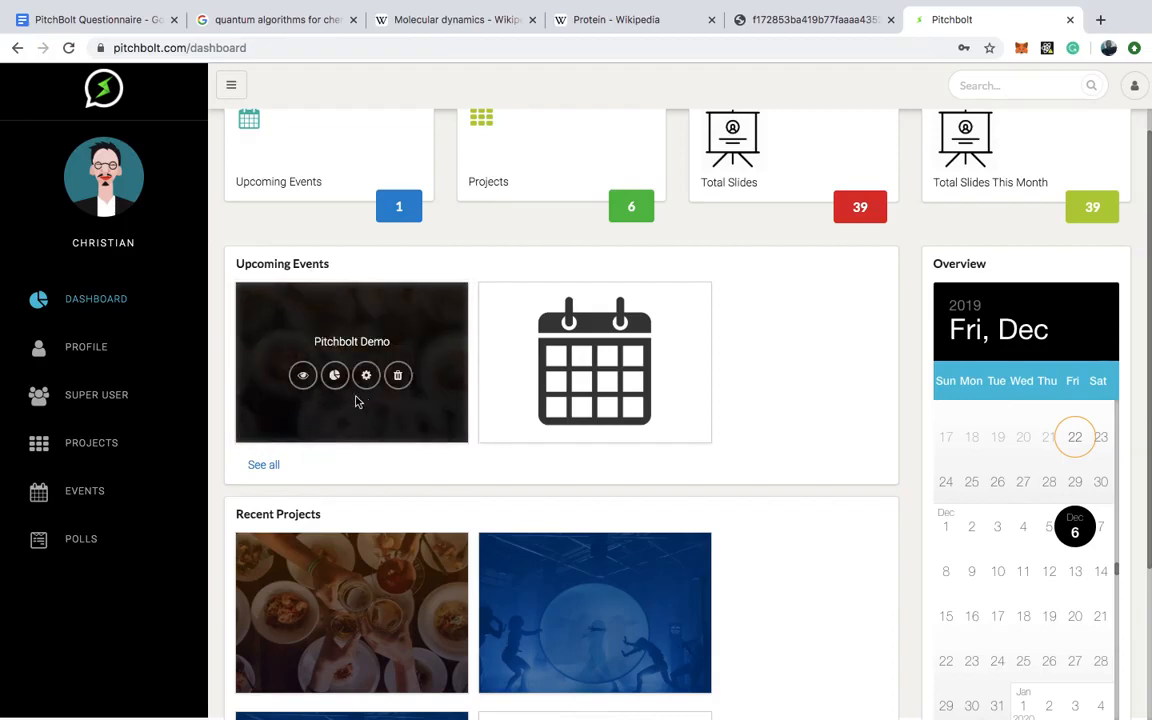
left_click(304, 380)
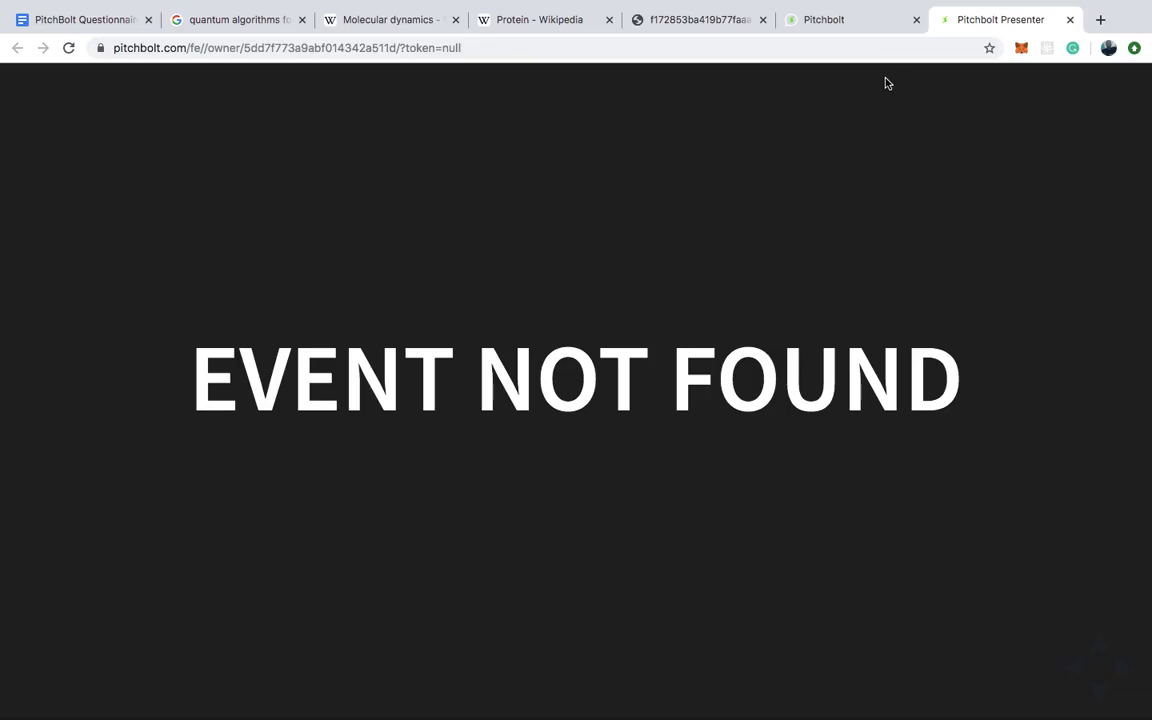
left_click(1069, 20)
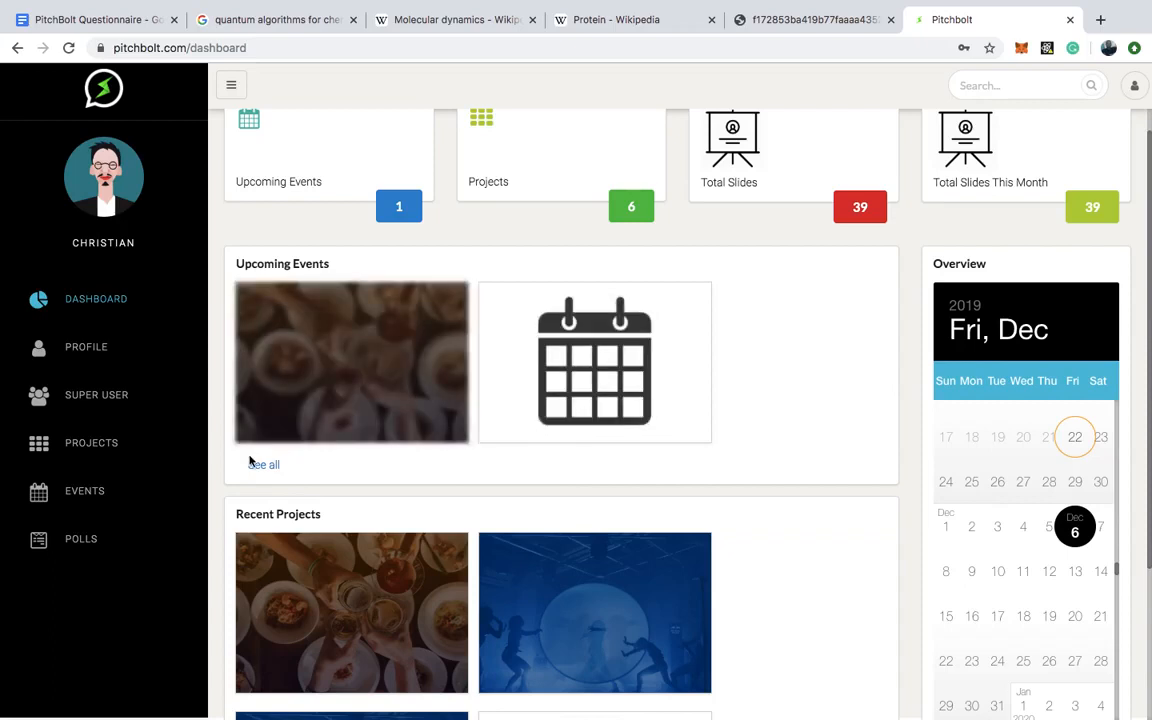
View the Pitchbolt Demo event from the full events list and check its available actions while the presenter loads
left_click(85, 492)
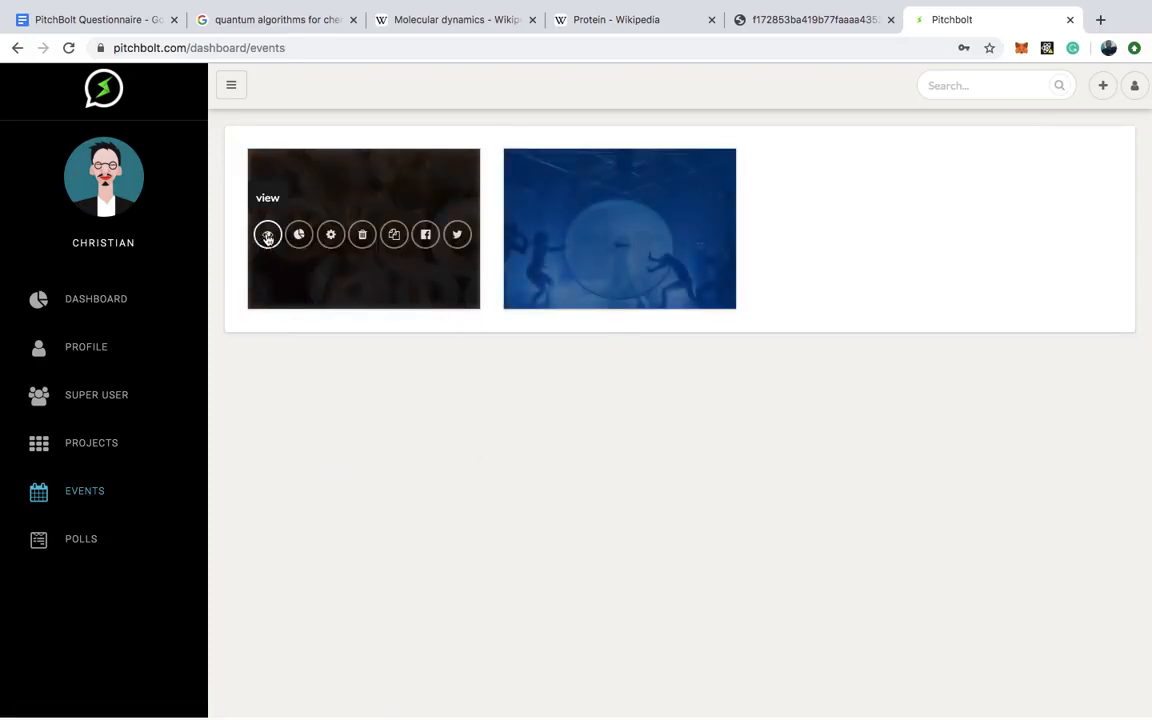
left_click(267, 235)
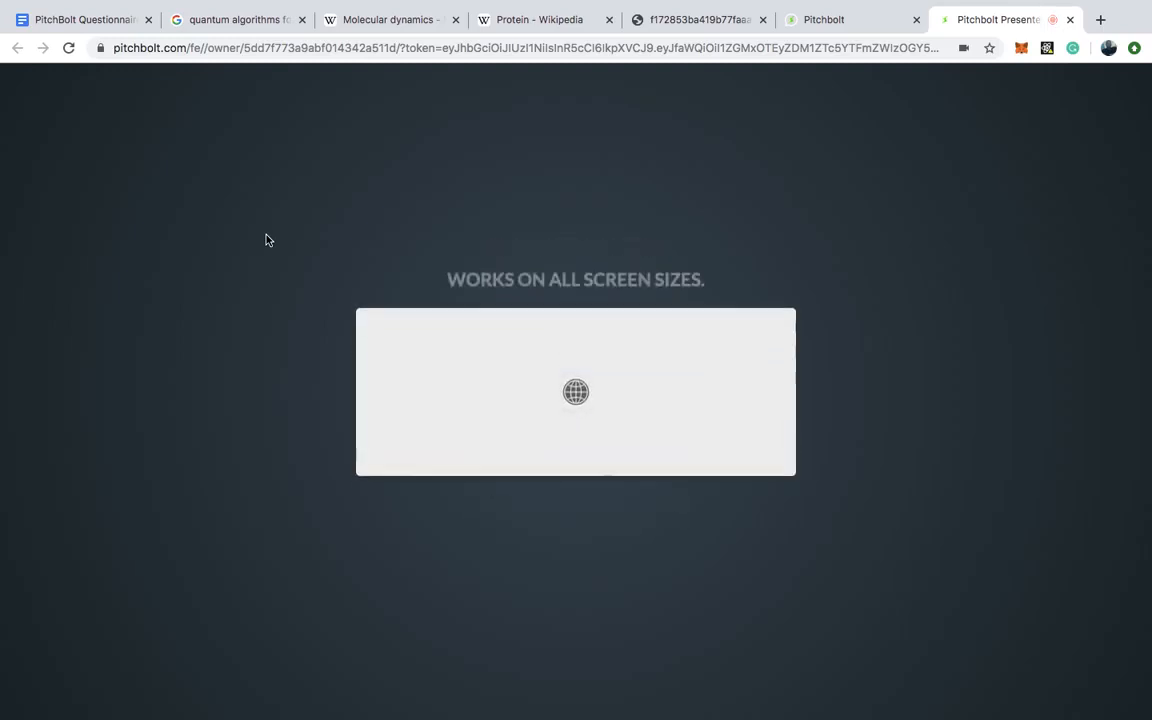
left_click(840, 19)
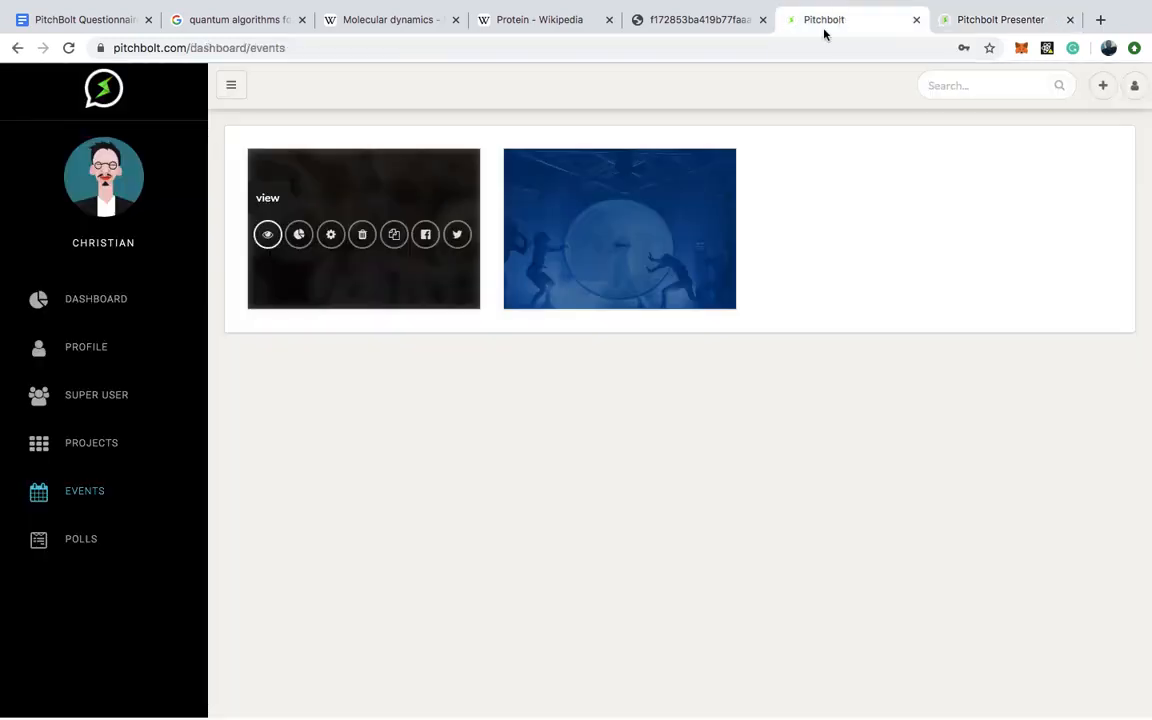
mouse_move(363, 290)
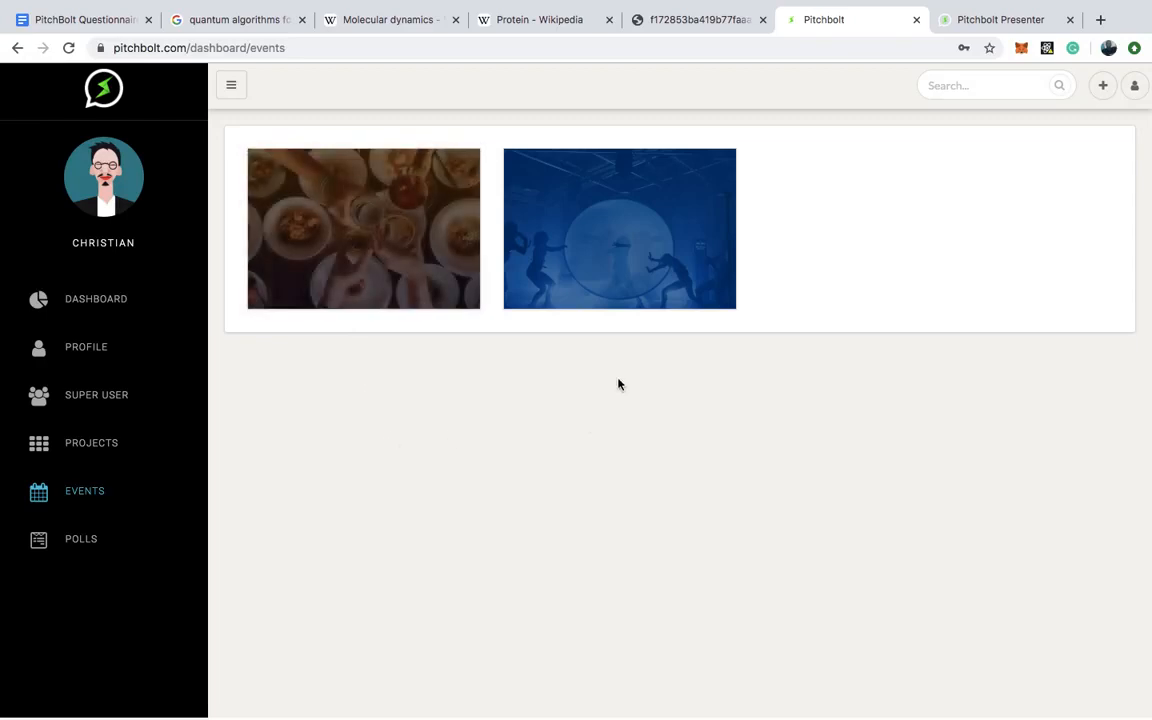
left_click(1010, 20)
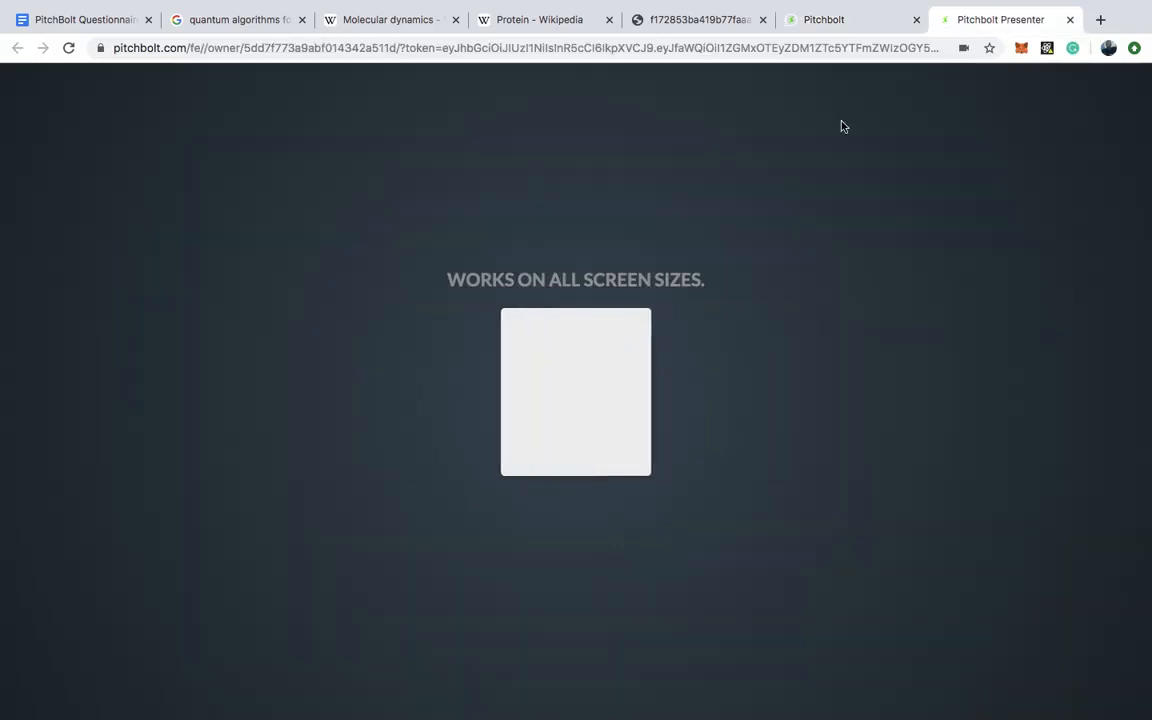
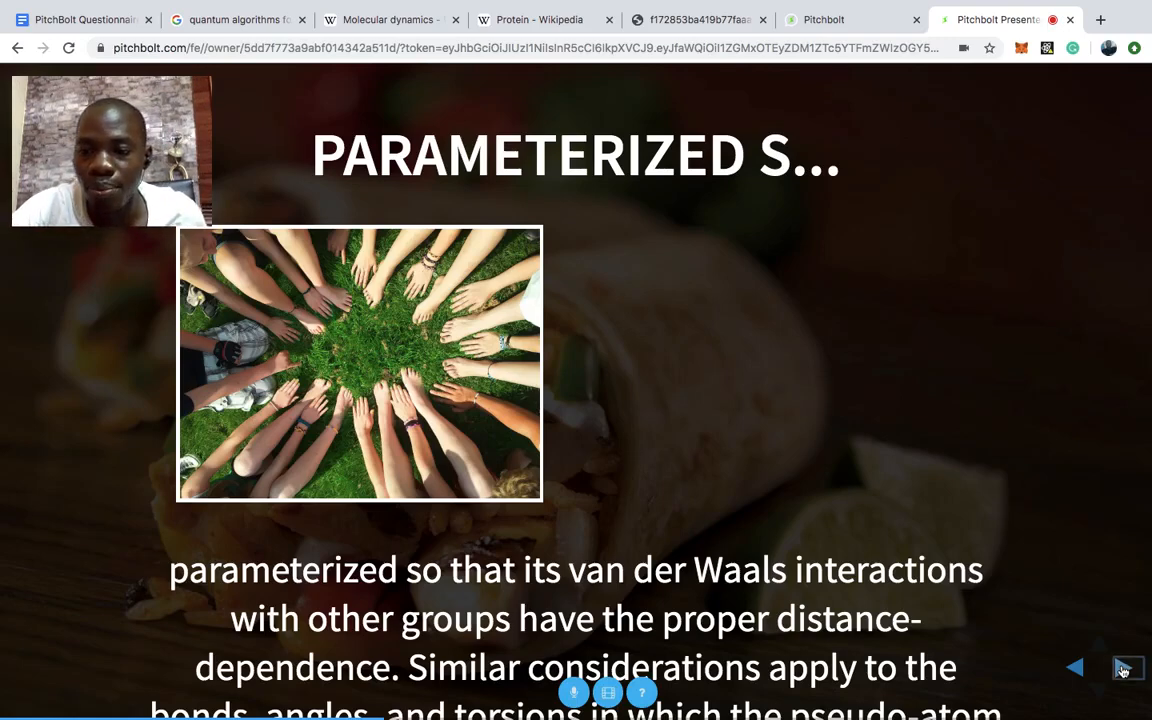
Page forward and back through the event's slides in the presenter, finishing on the "(or all three ..." slide, and close the presenter
left_click(1122, 668)
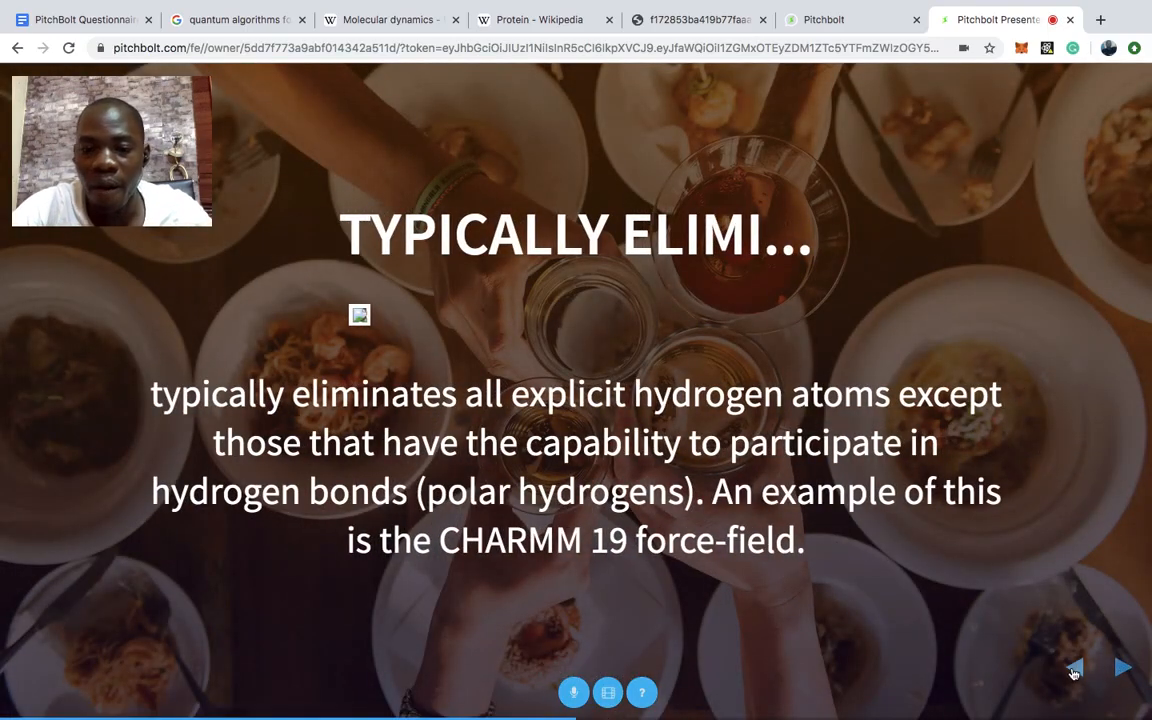
left_click(1075, 670)
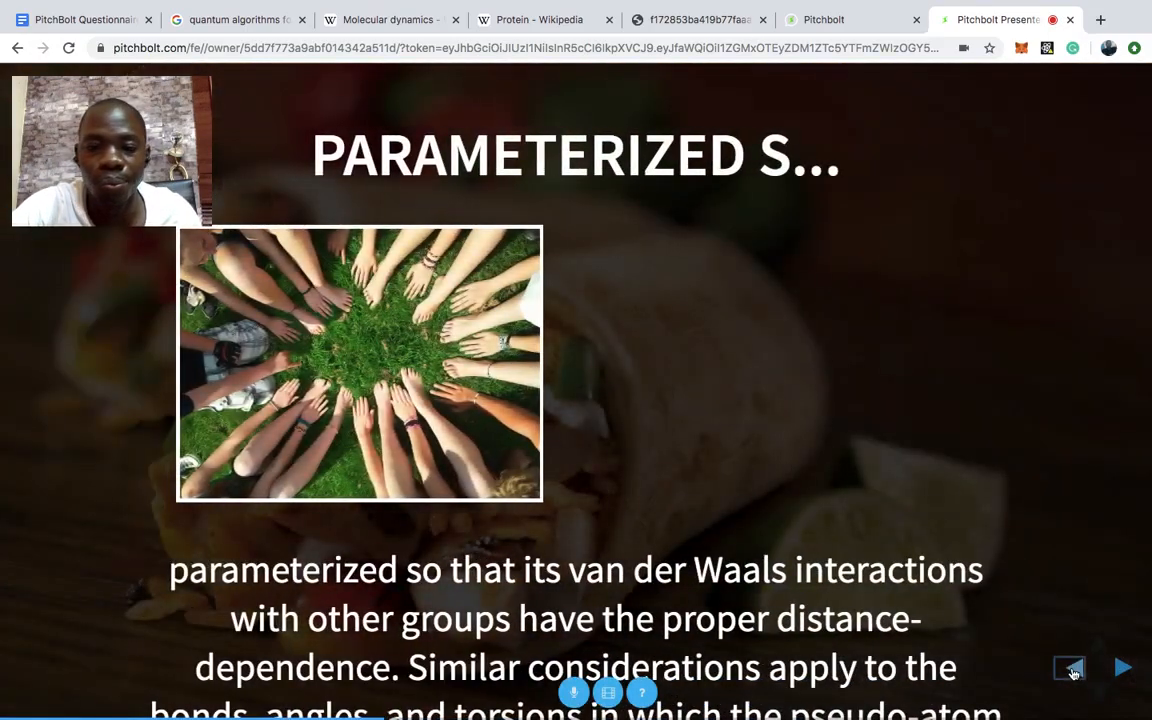
left_click(1075, 670)
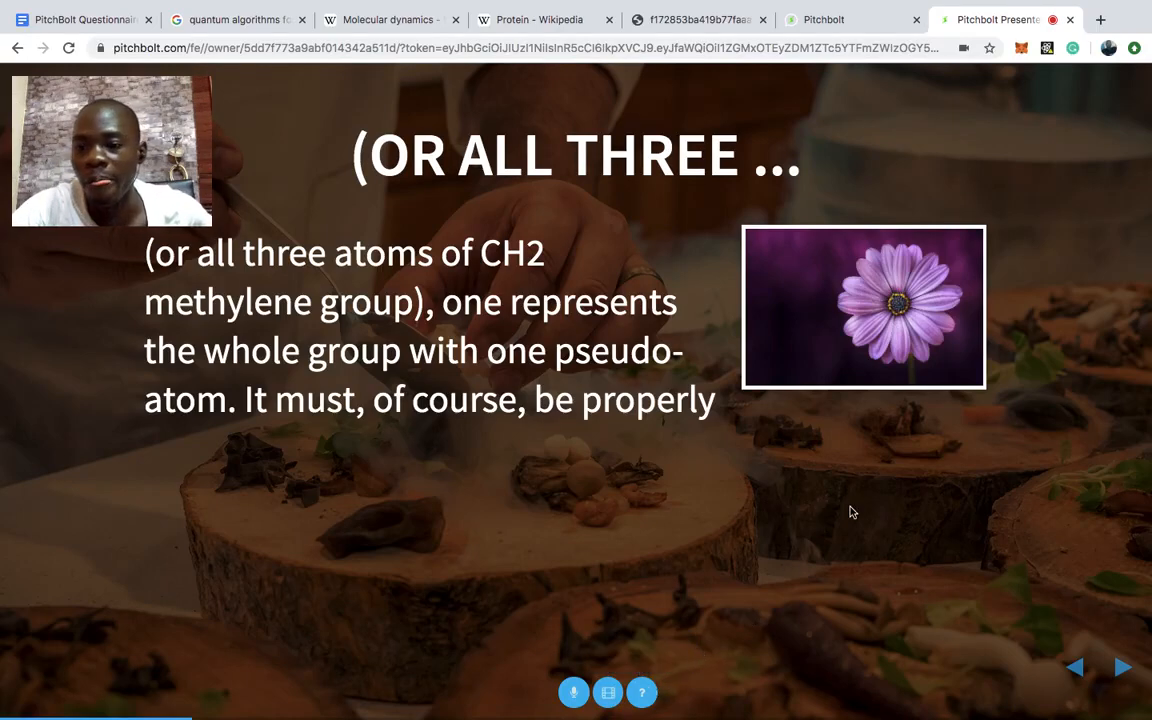
left_click(1069, 20)
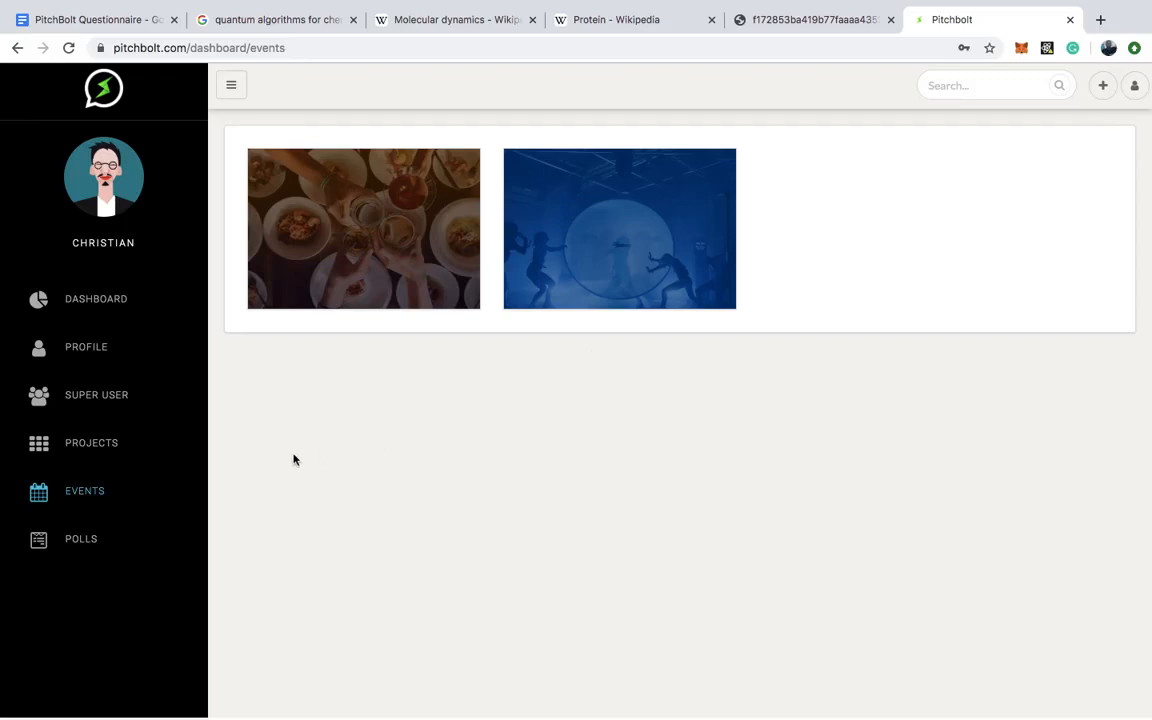
Create a new poll titled "Pitchbolt Demo"
left_click(72, 542)
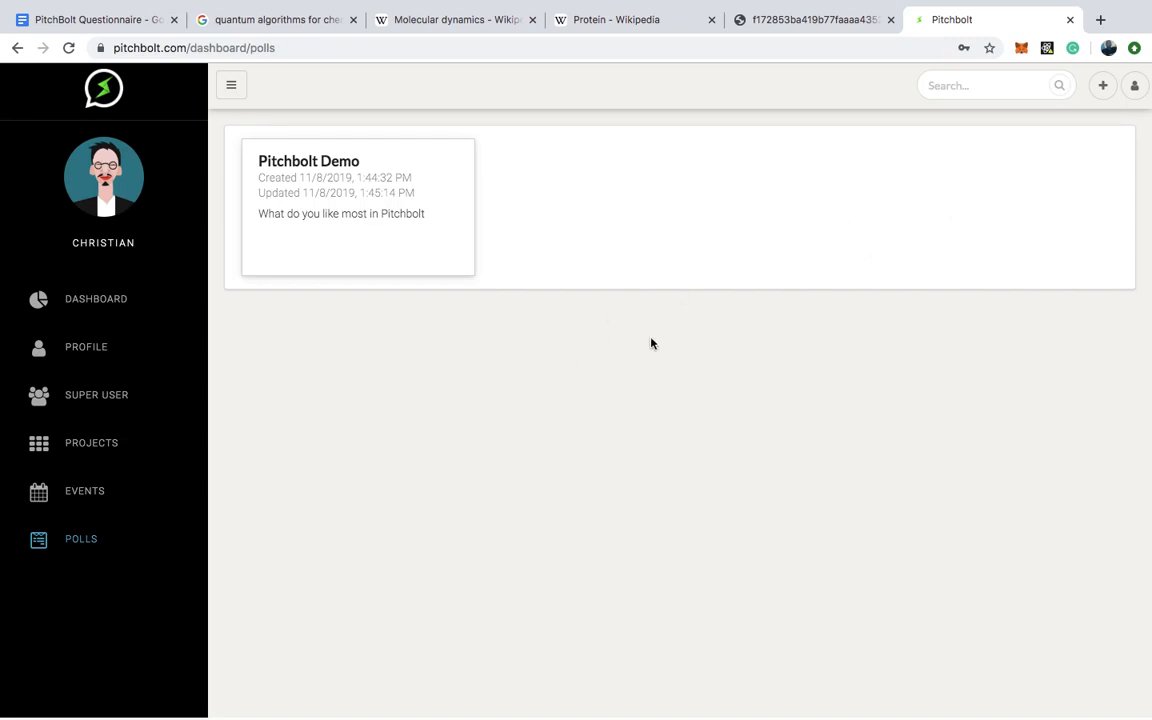
left_click(1104, 88)
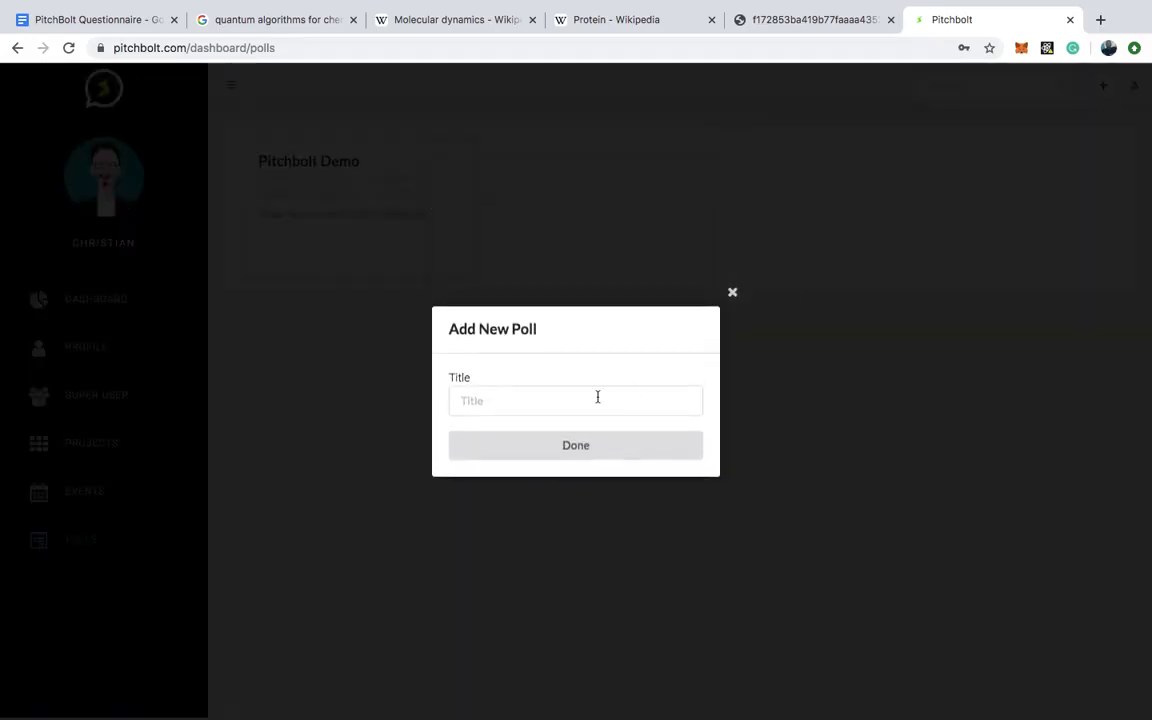
left_click(546, 410)
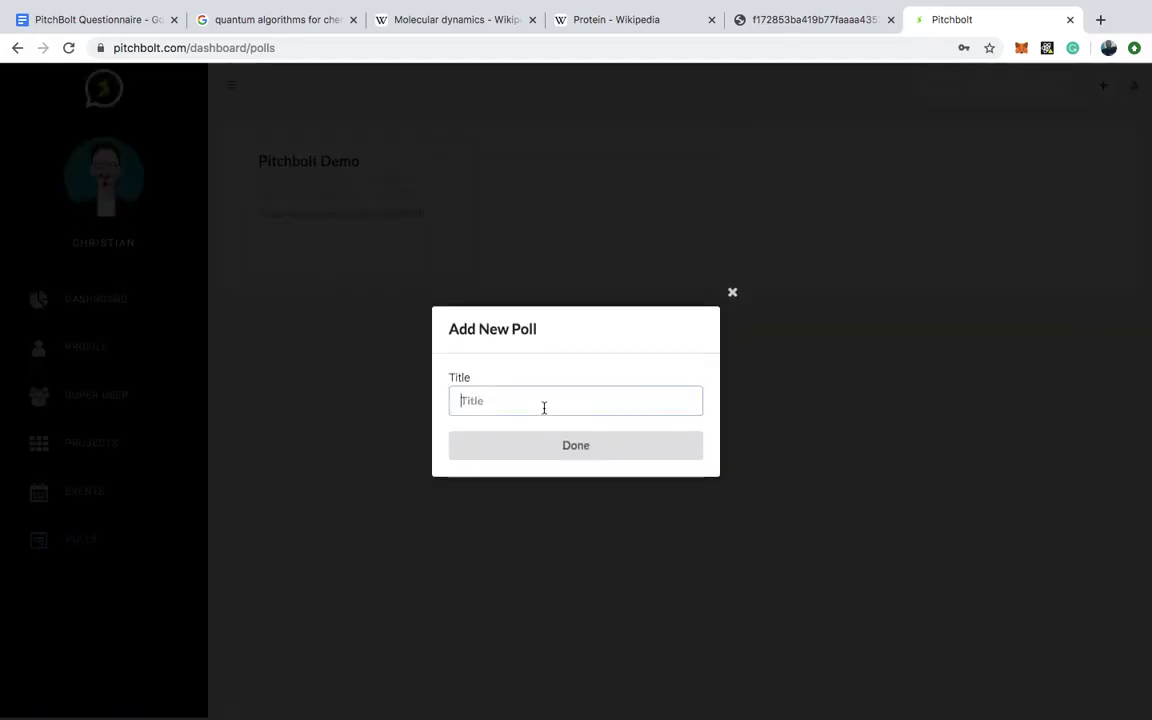
type("Pitchbolt")
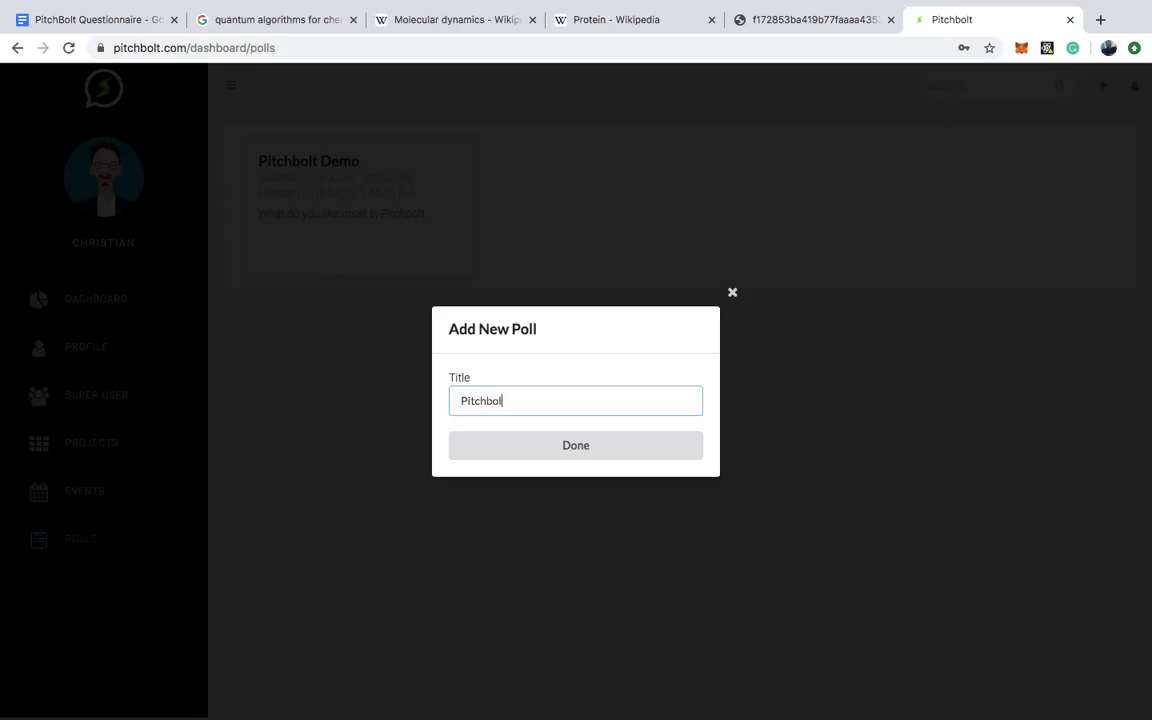
type(" Demo")
left_click(544, 455)
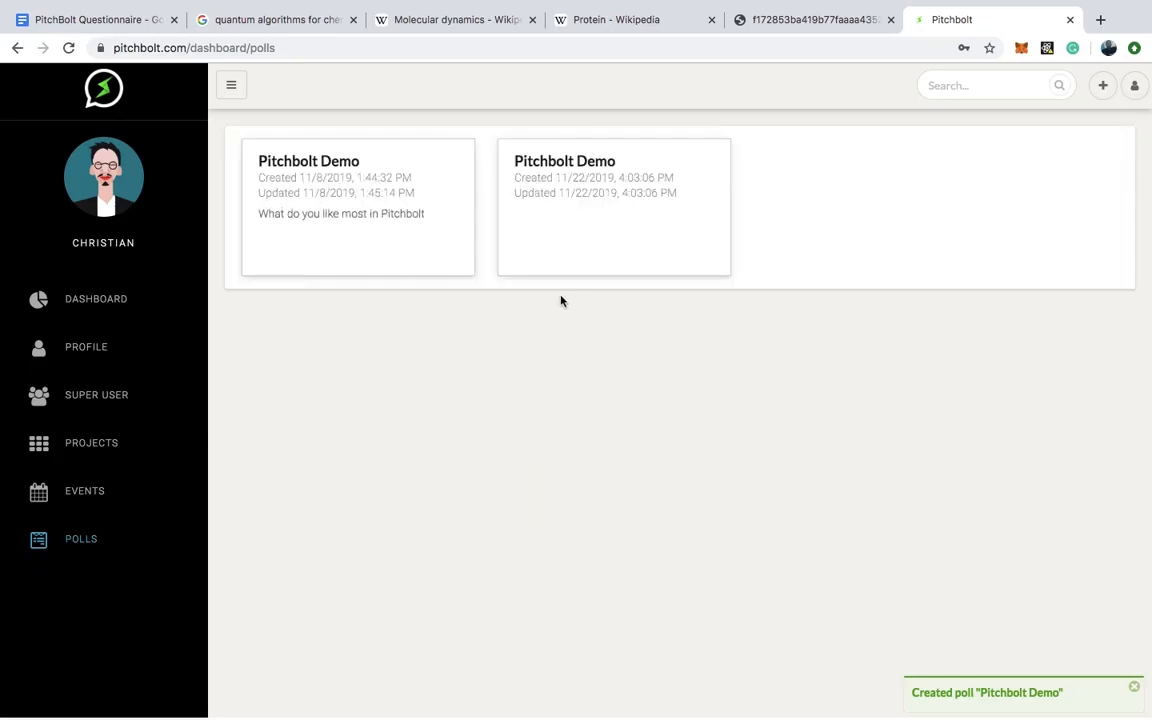
Open the newly created Pitchbolt Demo poll and add the question "Do you like Pitchbolt" with the default Yes and No answers
mouse_move(587, 243)
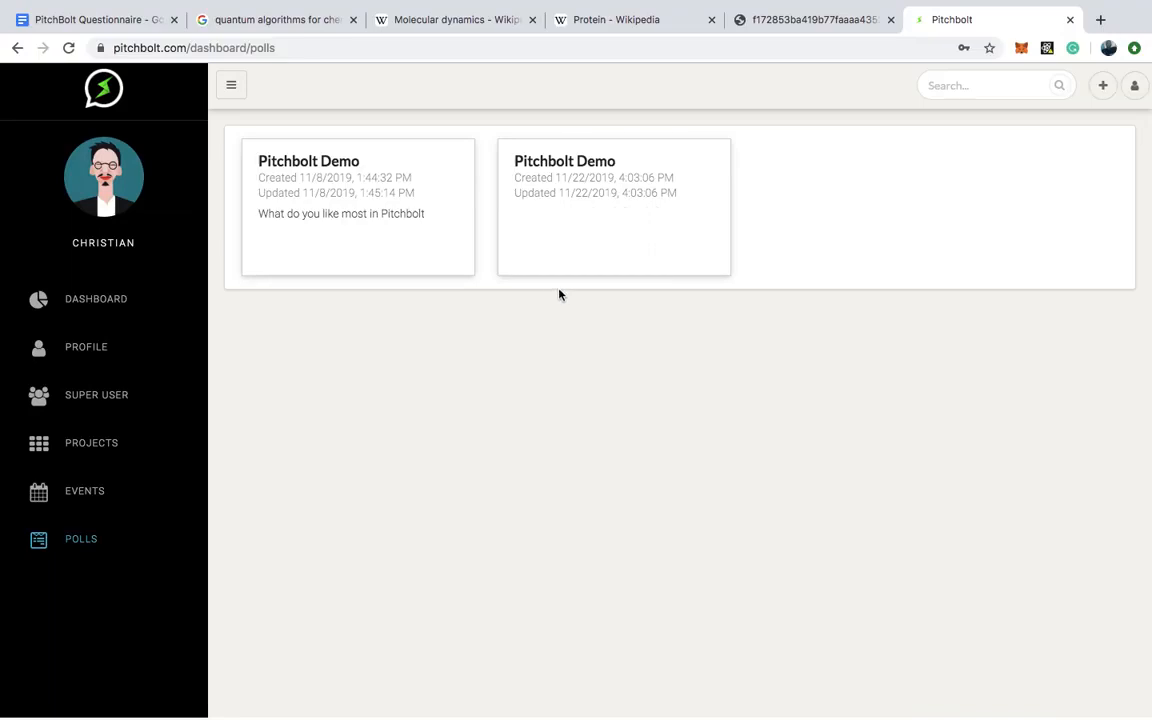
mouse_move(589, 214)
left_click(590, 231)
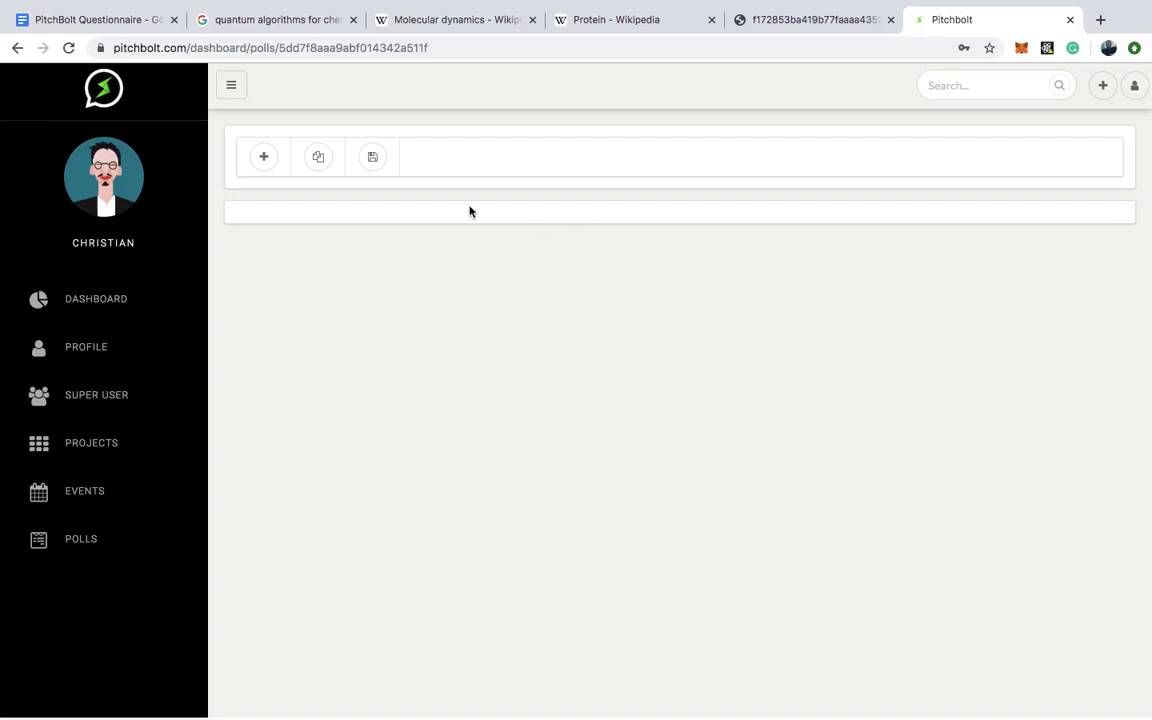
left_click(259, 162)
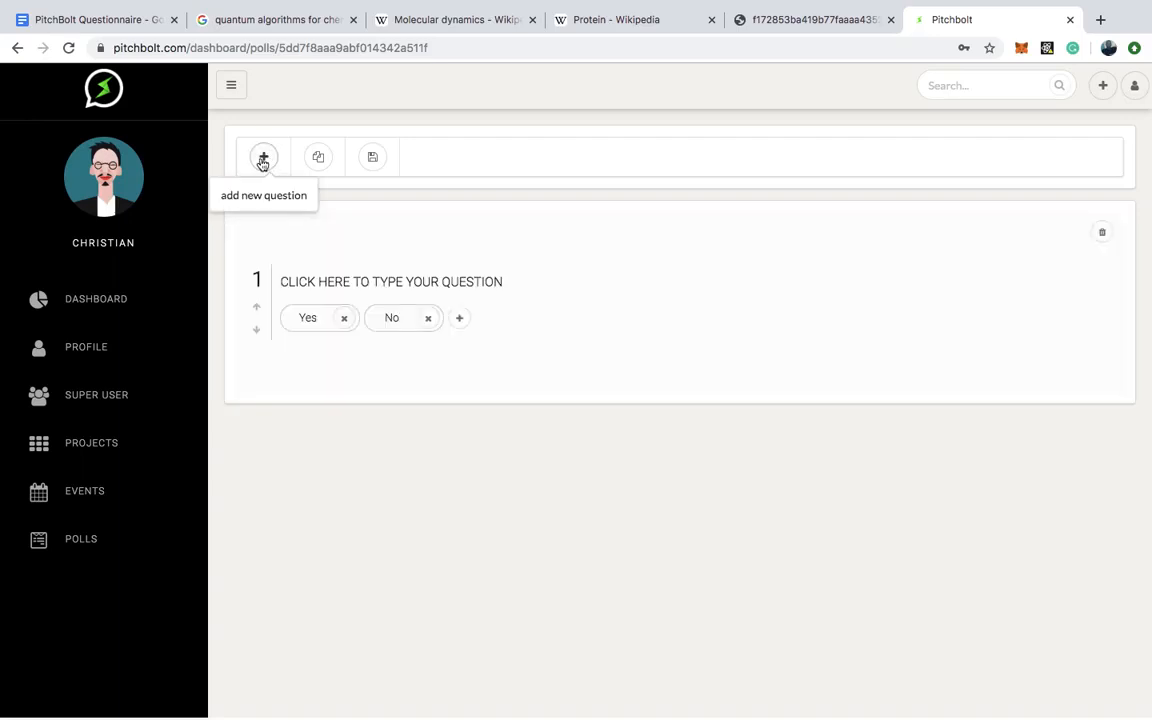
left_click(468, 290)
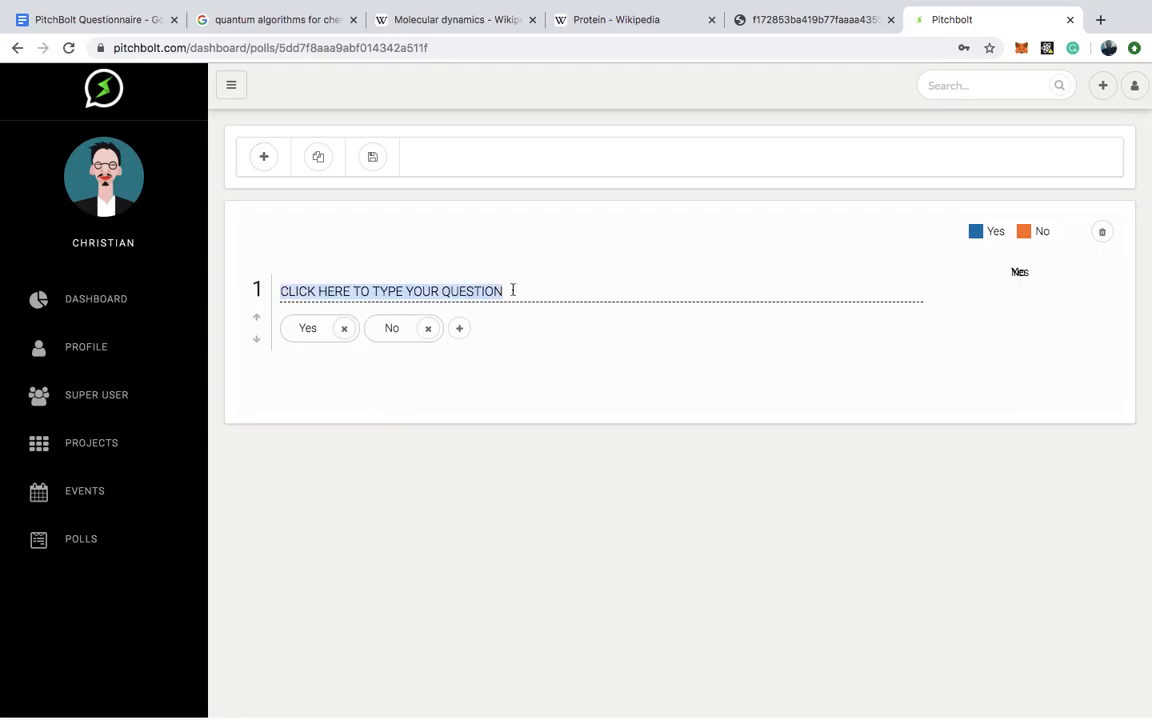
type("We")
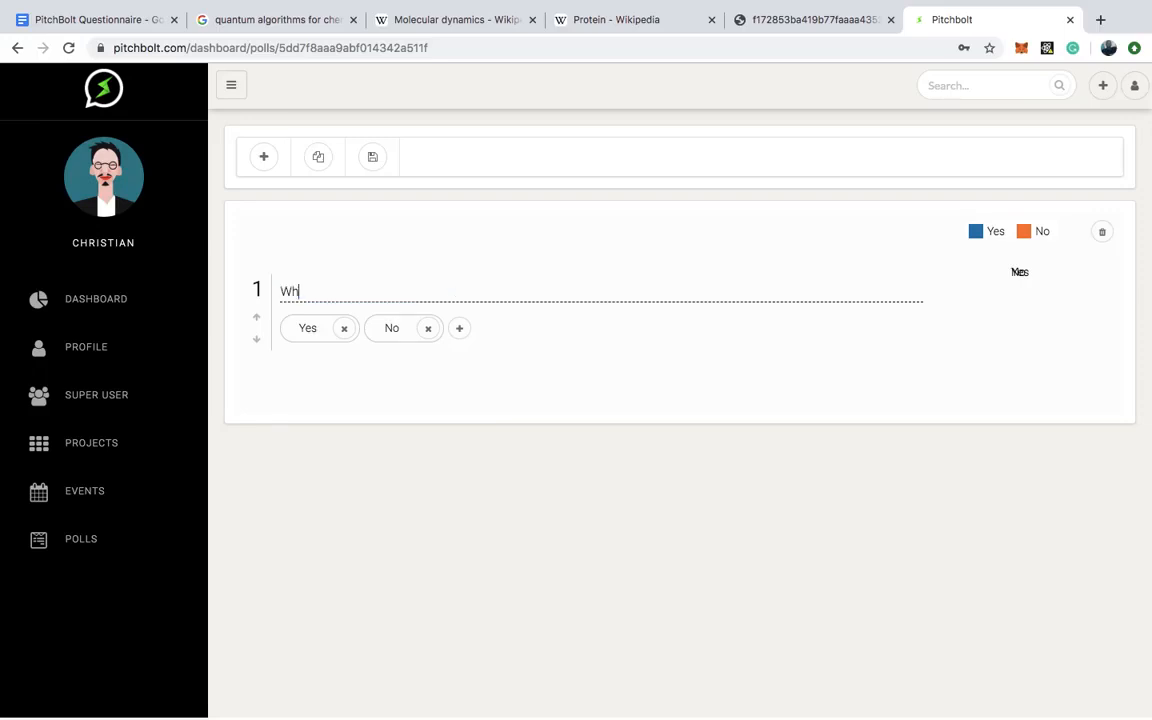
key("BackSpace")
key("BackSpace")
type("Do you like Pitchbolt")
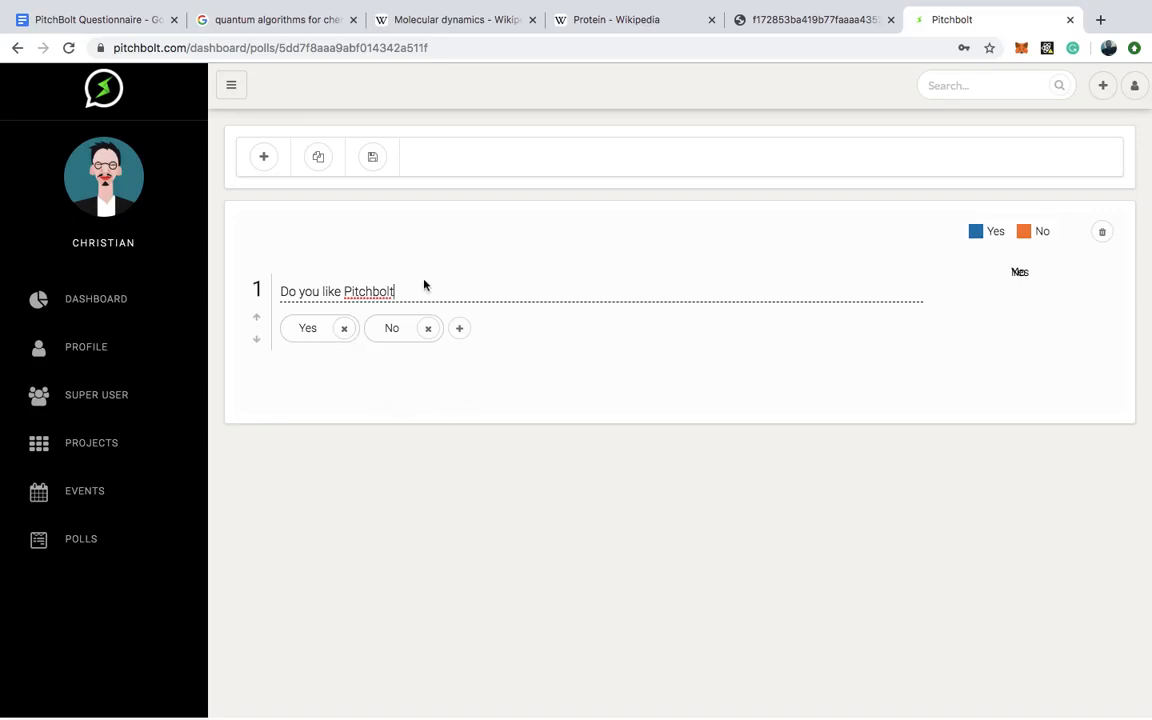
Add a second poll question reading "What do you like the most about Pitchbolt"
left_click(264, 158)
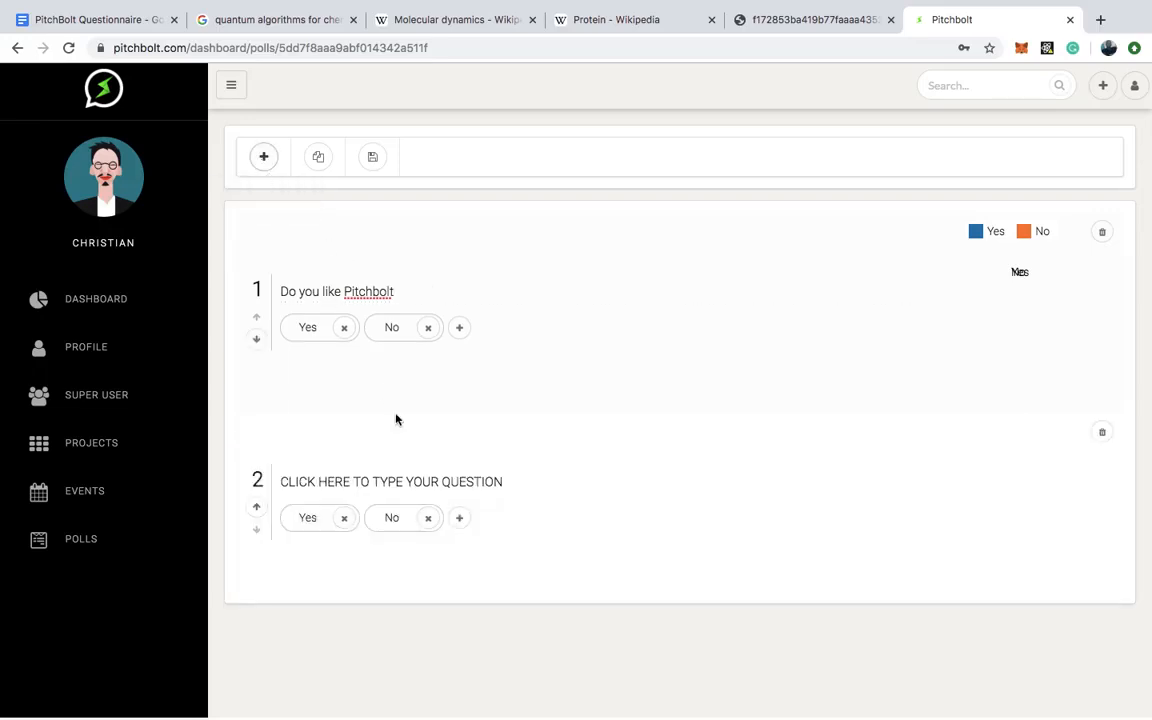
triple_click(465, 491)
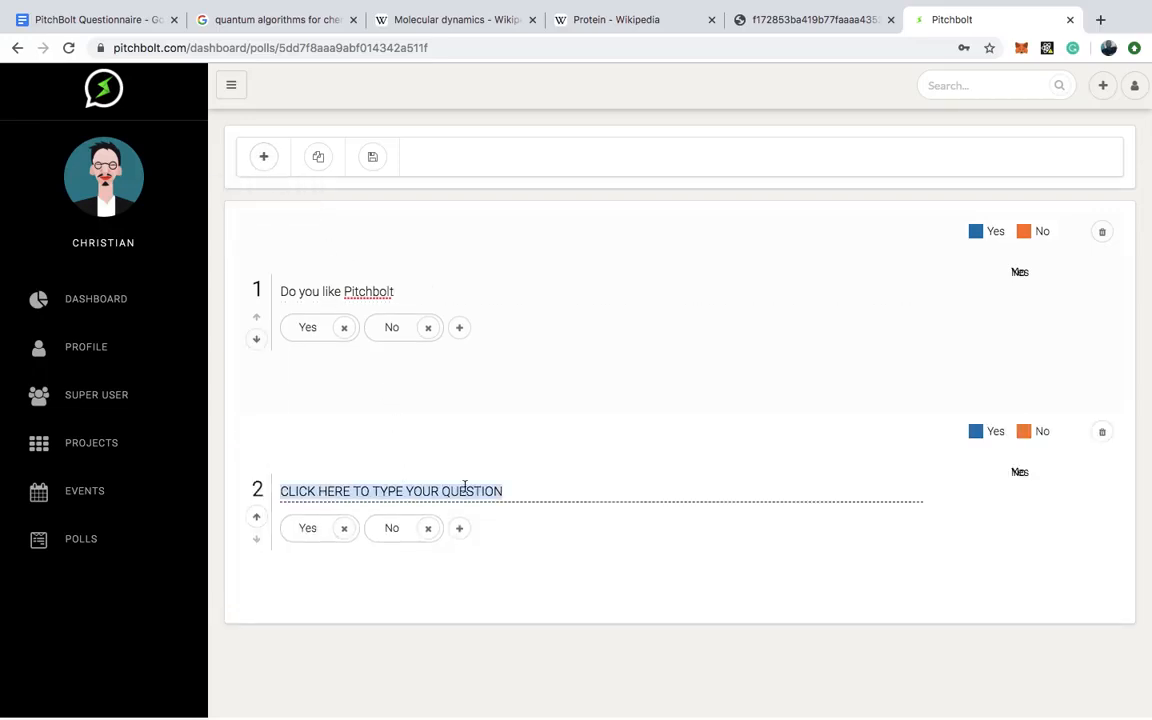
type("What")
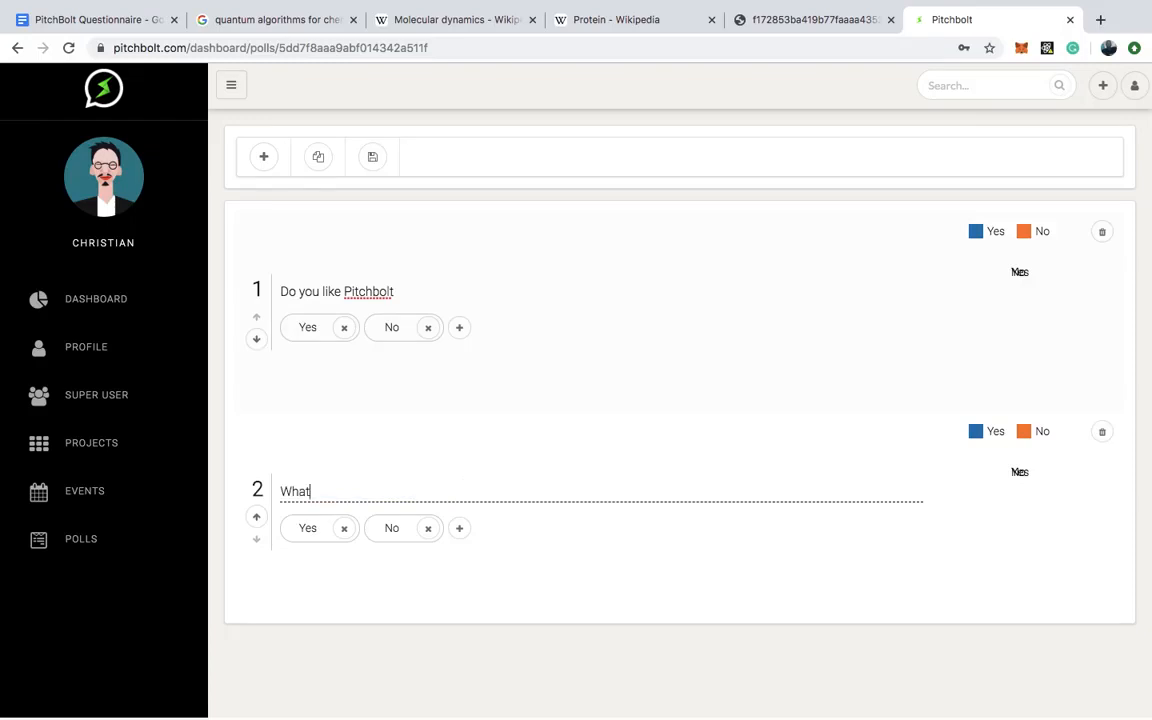
type(" do you like the most ")
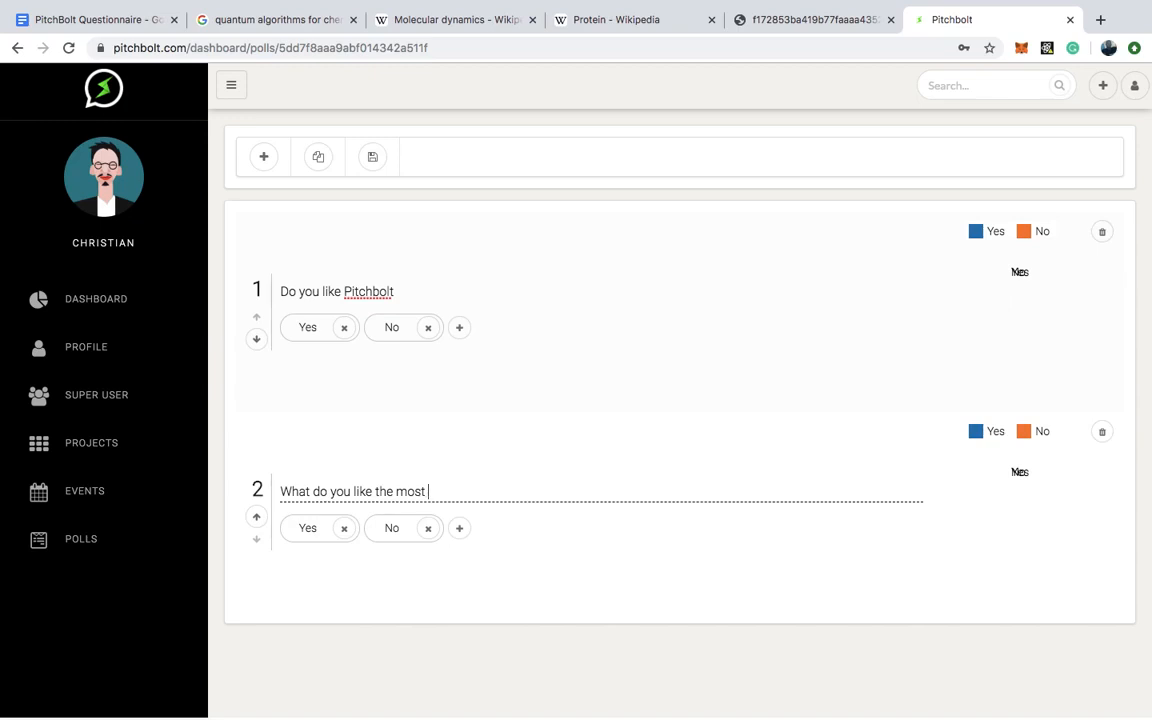
type("about Pitchbolt")
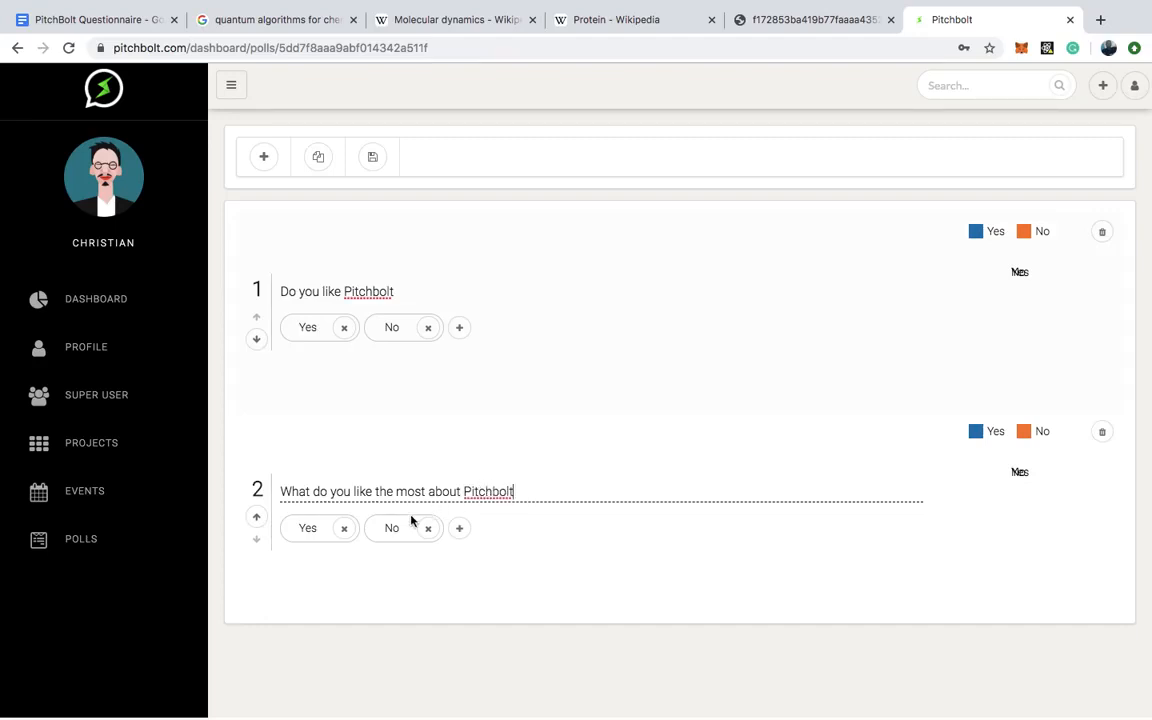
Replace the second question's default Yes and No answers with "Event" and "Slide Creation"
double_click(314, 528)
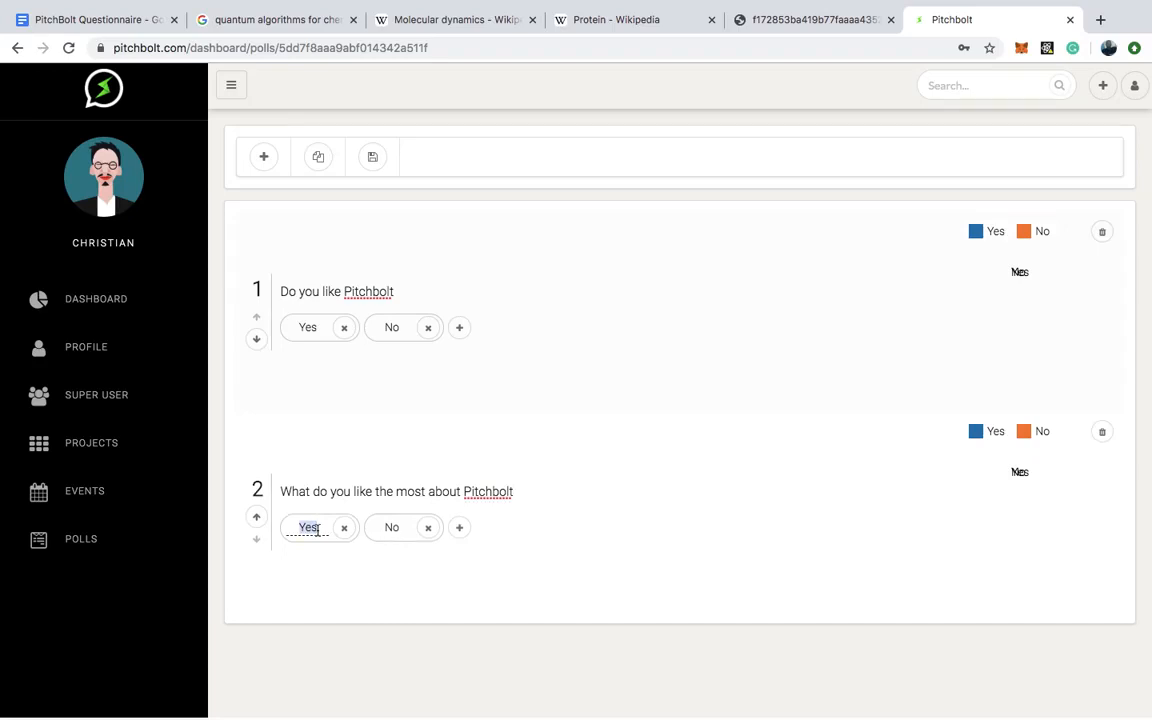
type("Event")
double_click(388, 527)
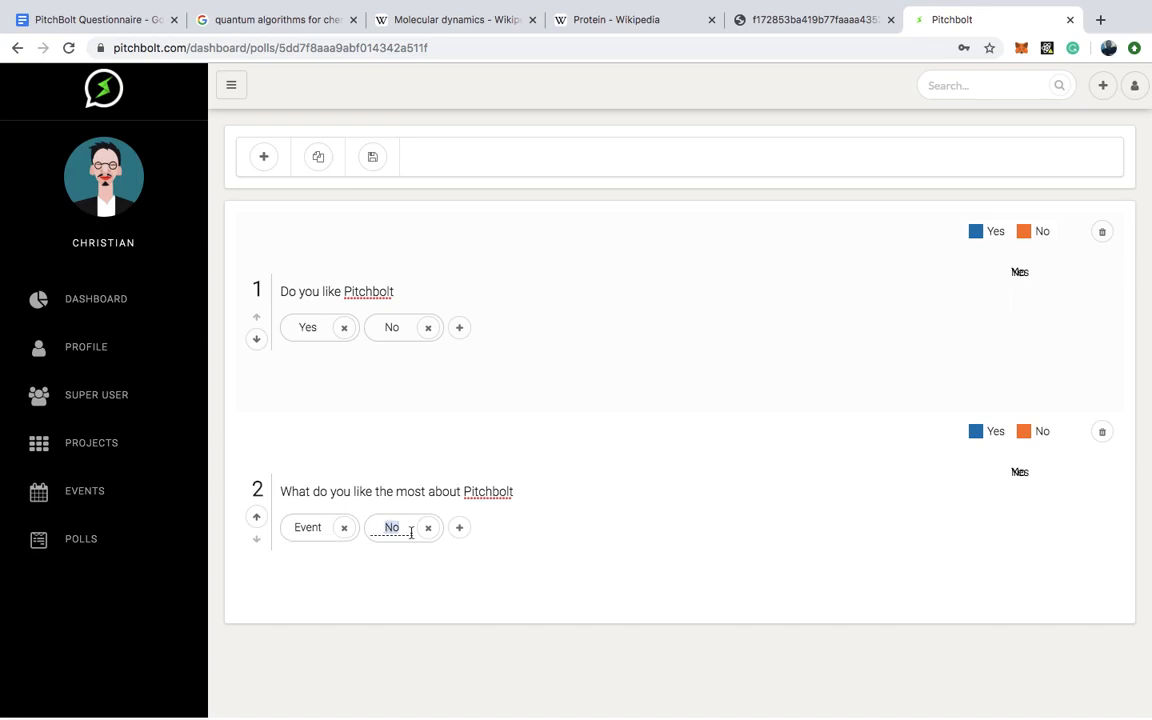
type("Slide Creation")
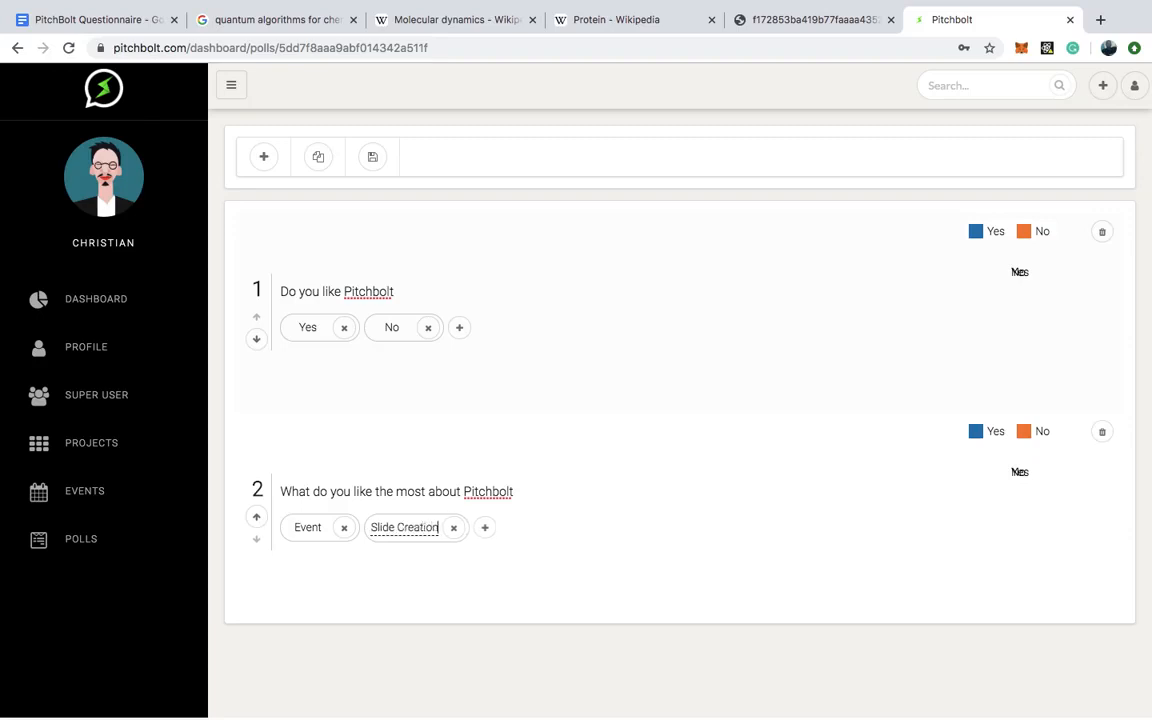
Add a third answer option, "User Interface", to the second poll question
left_click(486, 529)
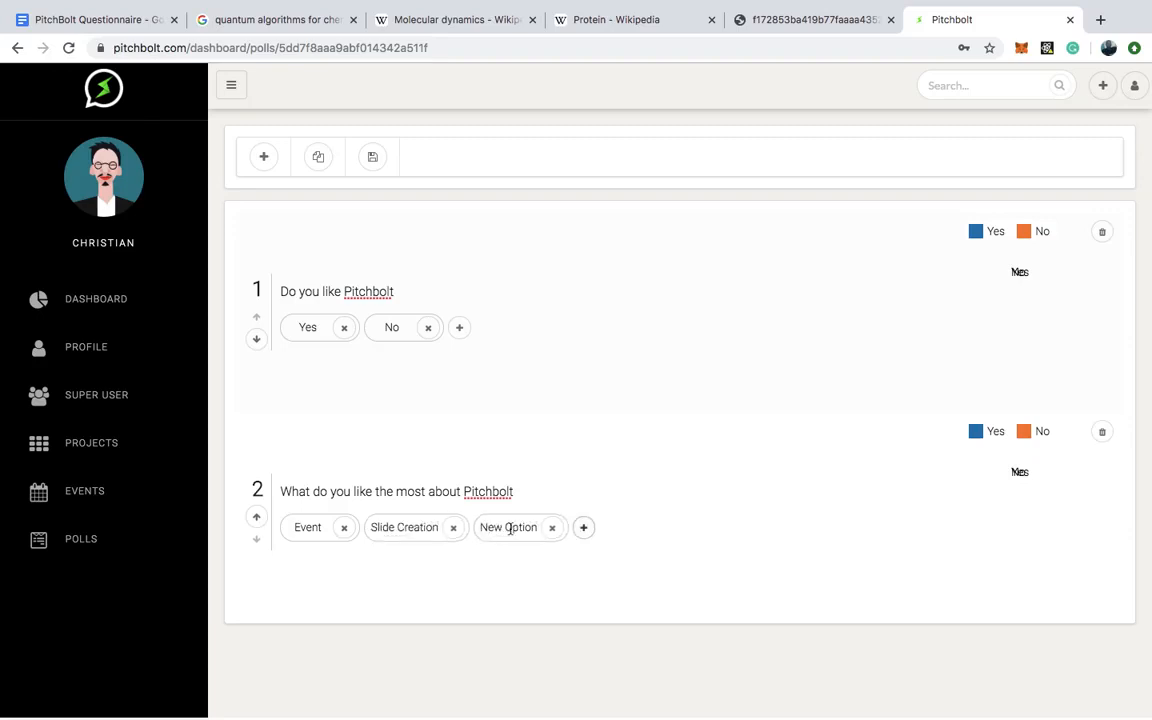
double_click(510, 528)
left_click(510, 528)
key("BackSpace")
key("BackSpace")
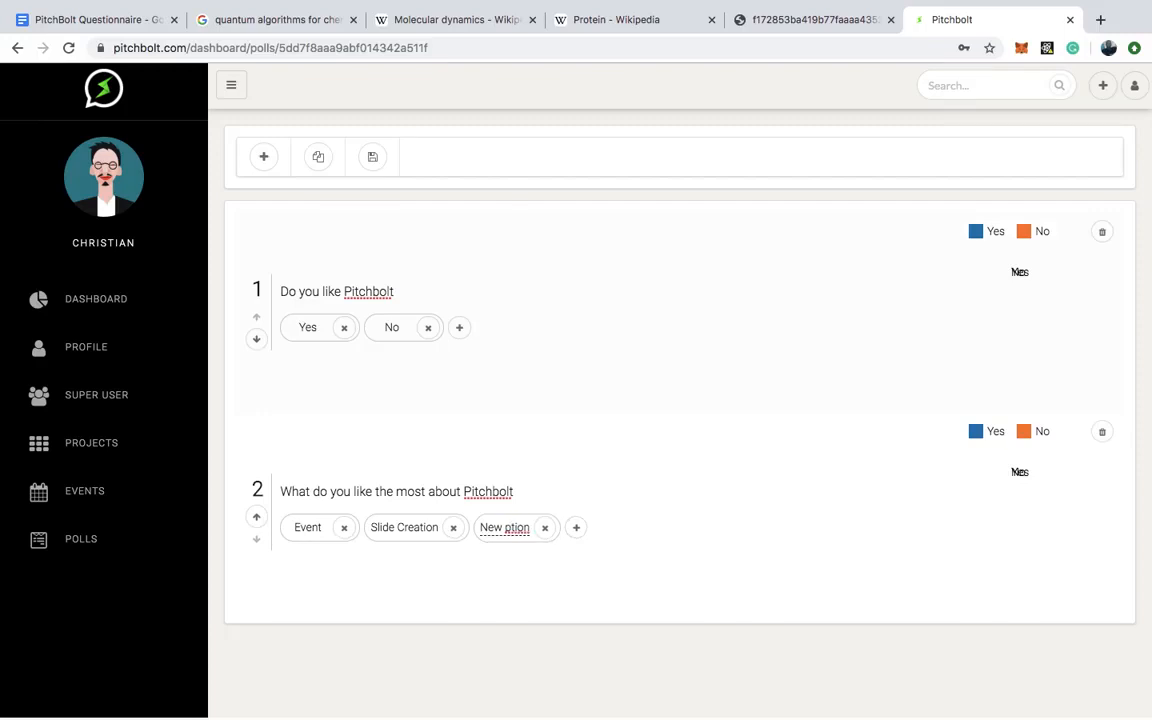
key("Delete")
key("Delete")
key("Delete")
key("Delete")
key("BackSpace")
key("BackSpace")
key("BackSpace")
key("BackSpace")
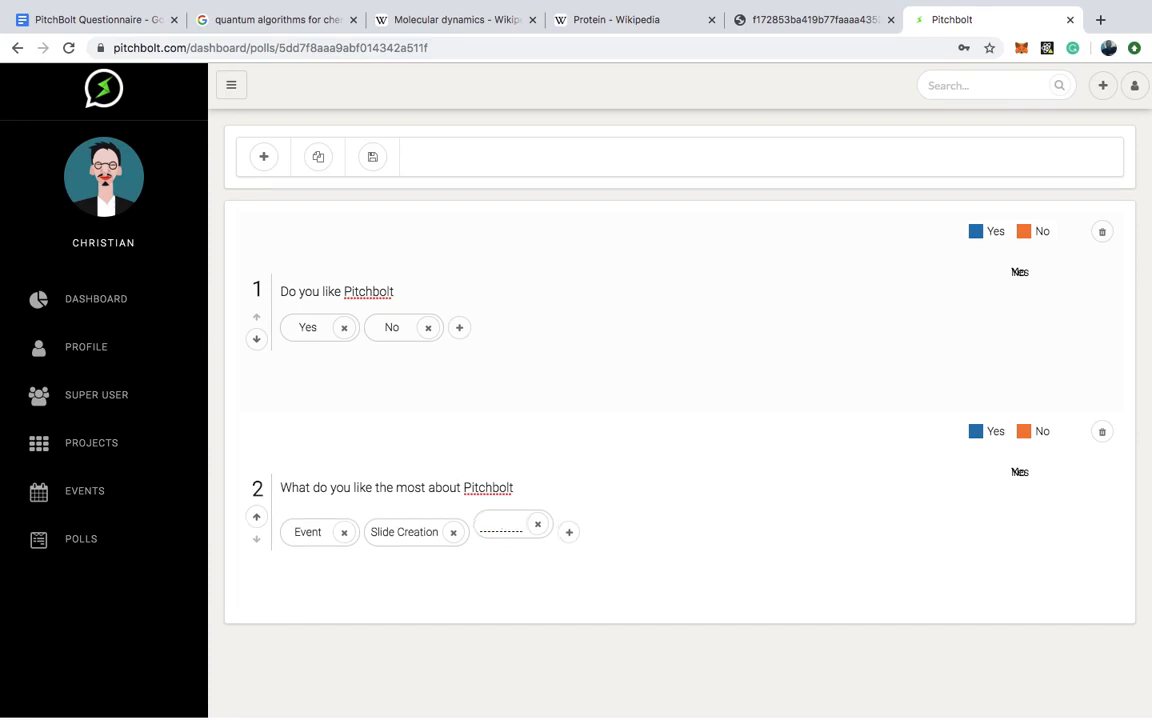
type("User")
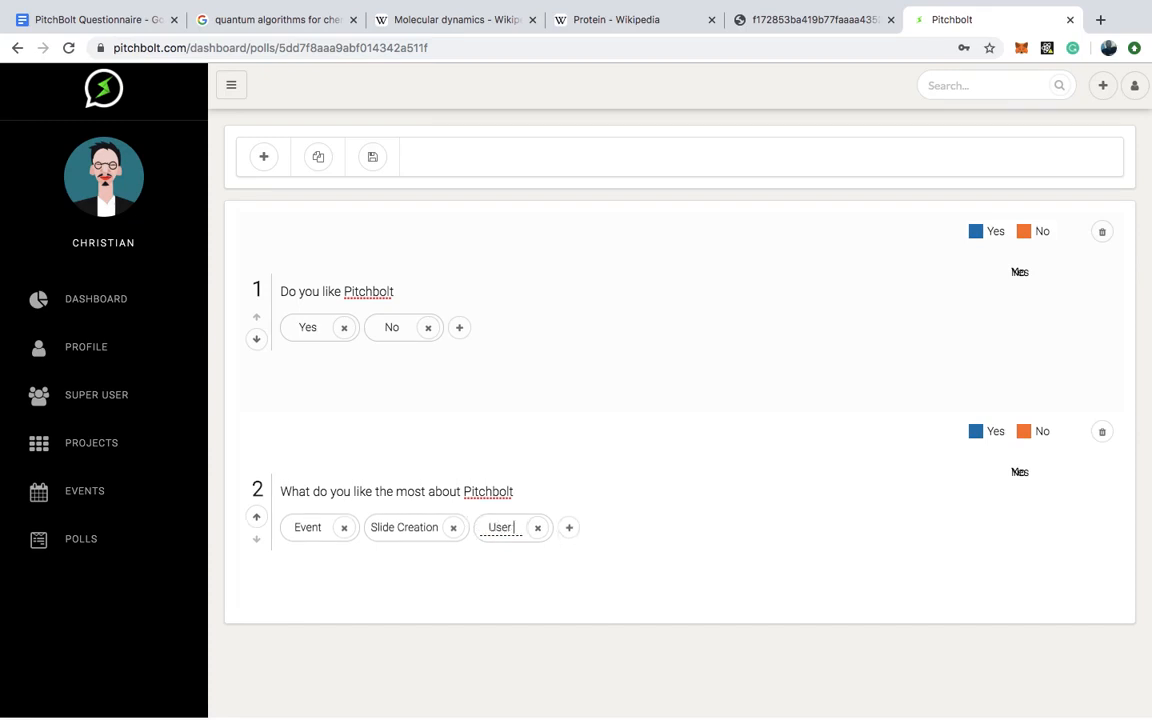
type(" Interface")
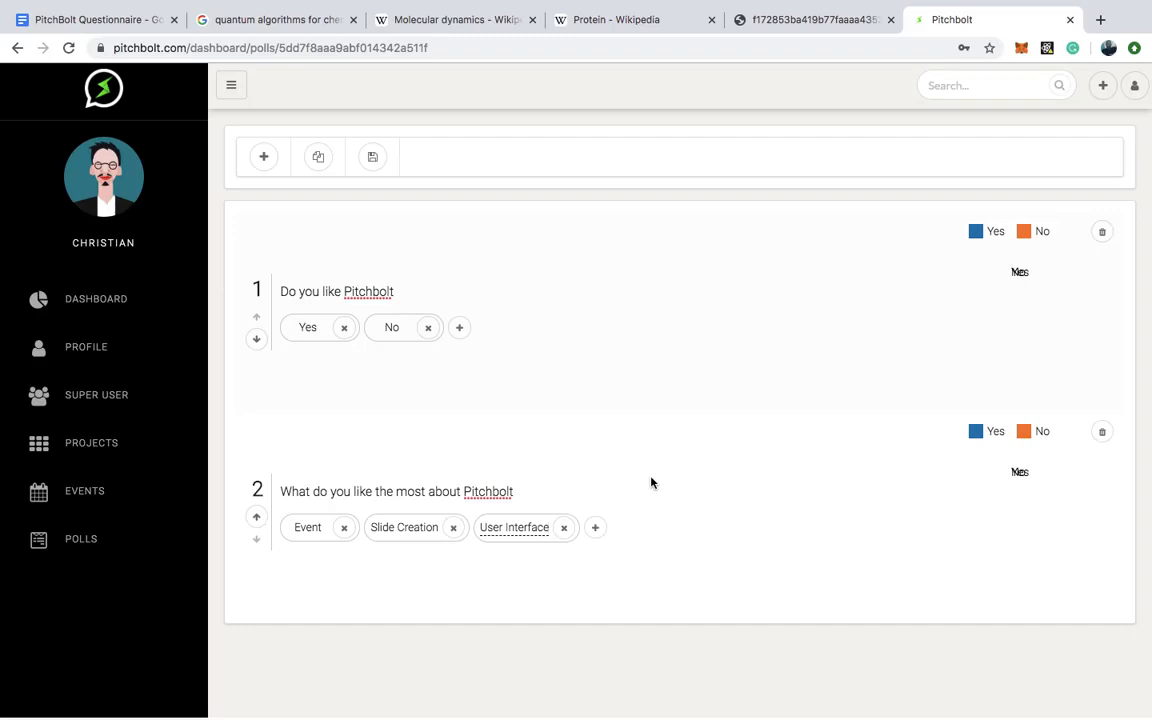
Save the poll and copy its ID to the clipboard
left_click(372, 160)
left_click(319, 160)
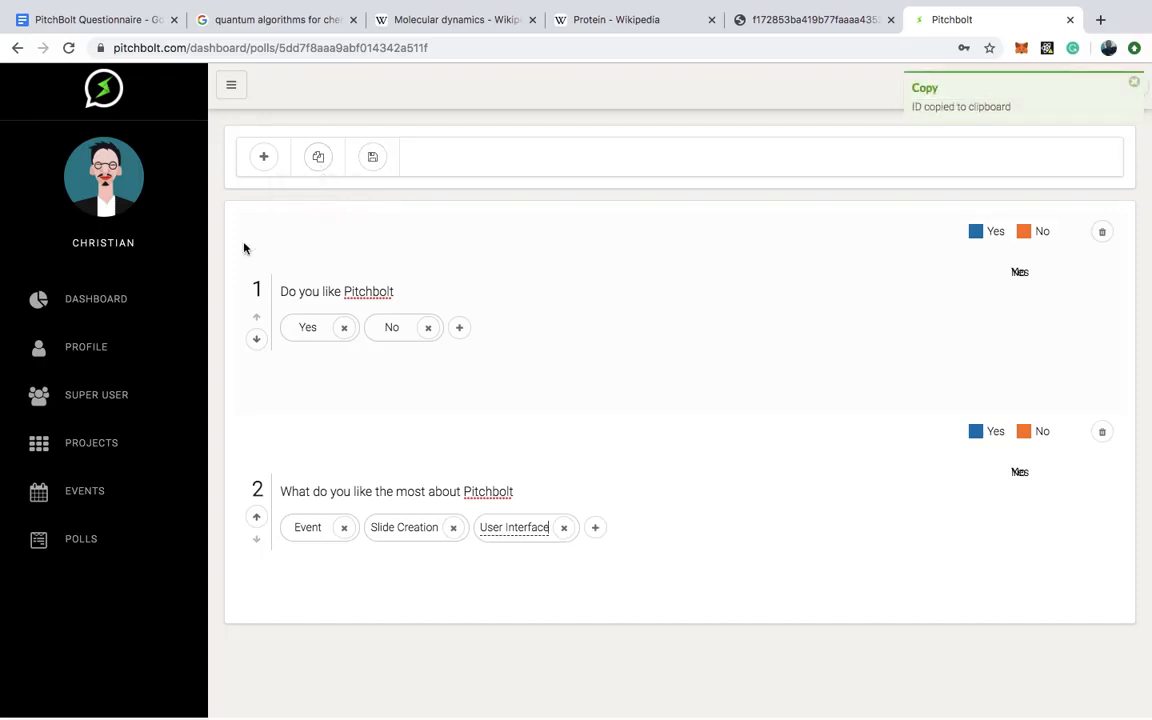
Review the dashboard's upcoming events, recent projects and slide statistics, and view the profile settings page
left_click(96, 300)
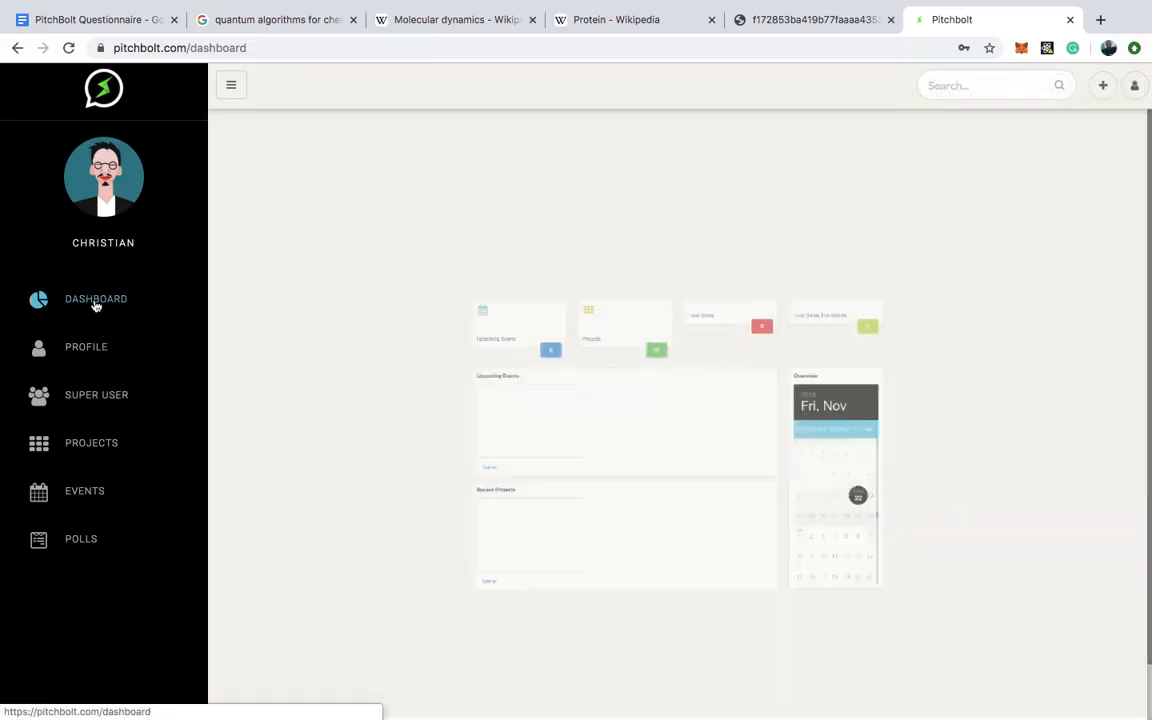
scroll(471, 440, "down", 2)
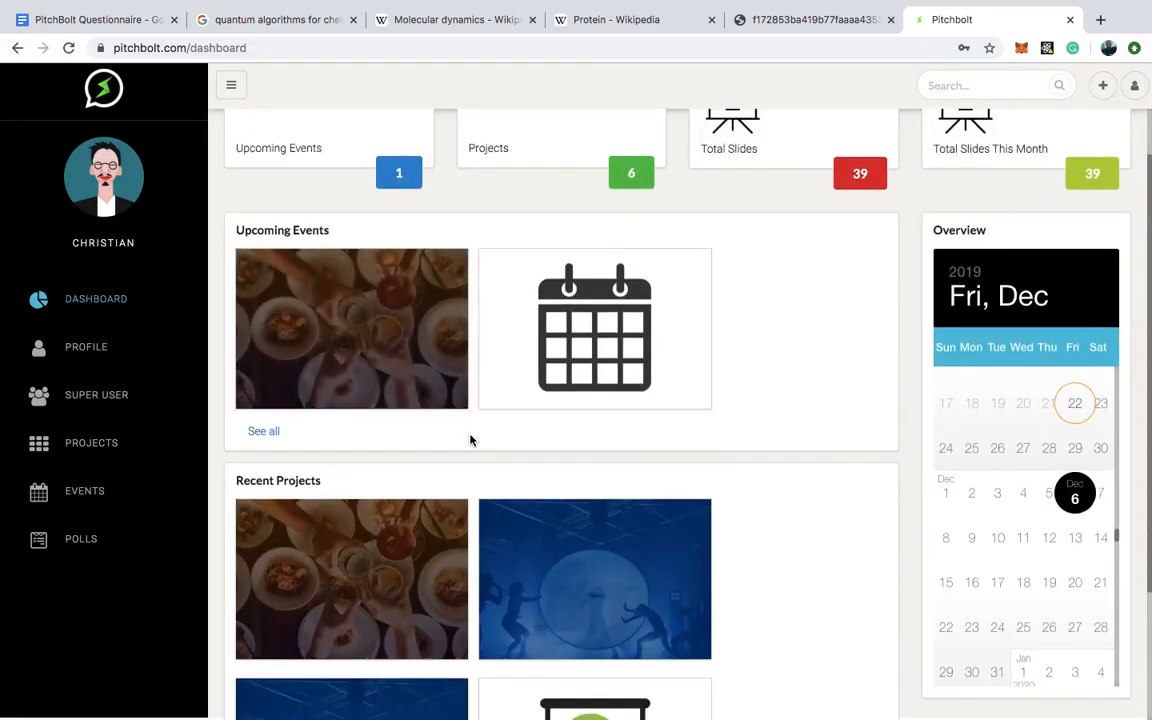
mouse_move(340, 515)
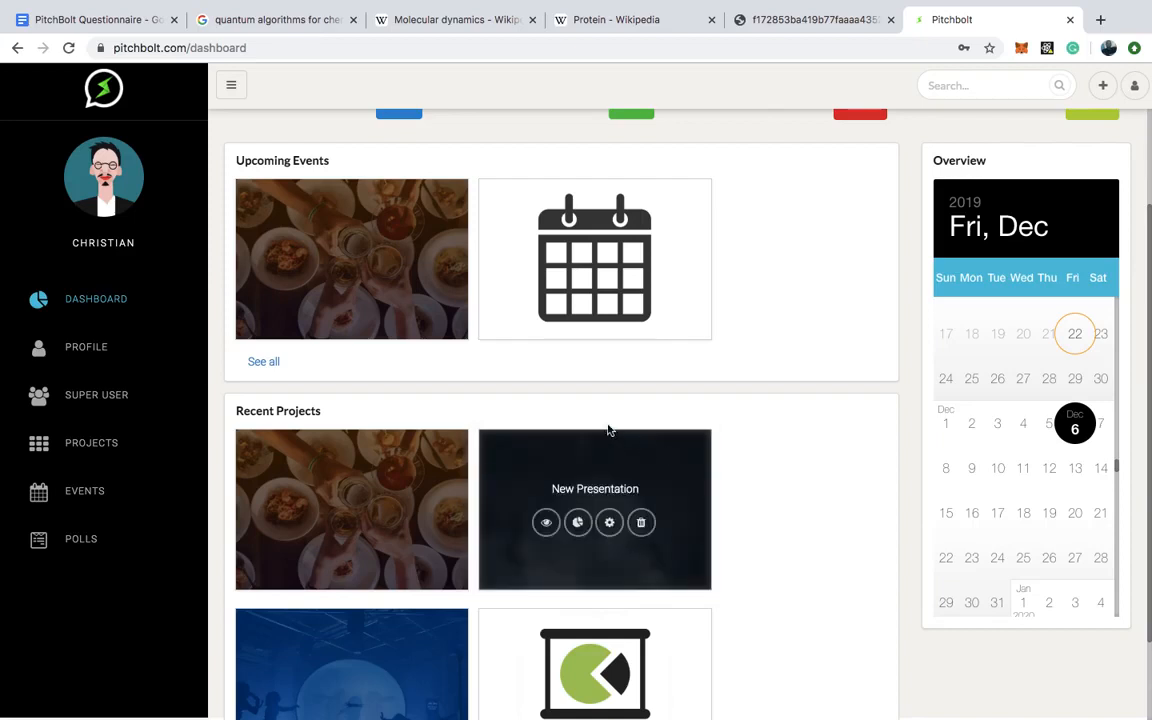
scroll(775, 403, "up", 3)
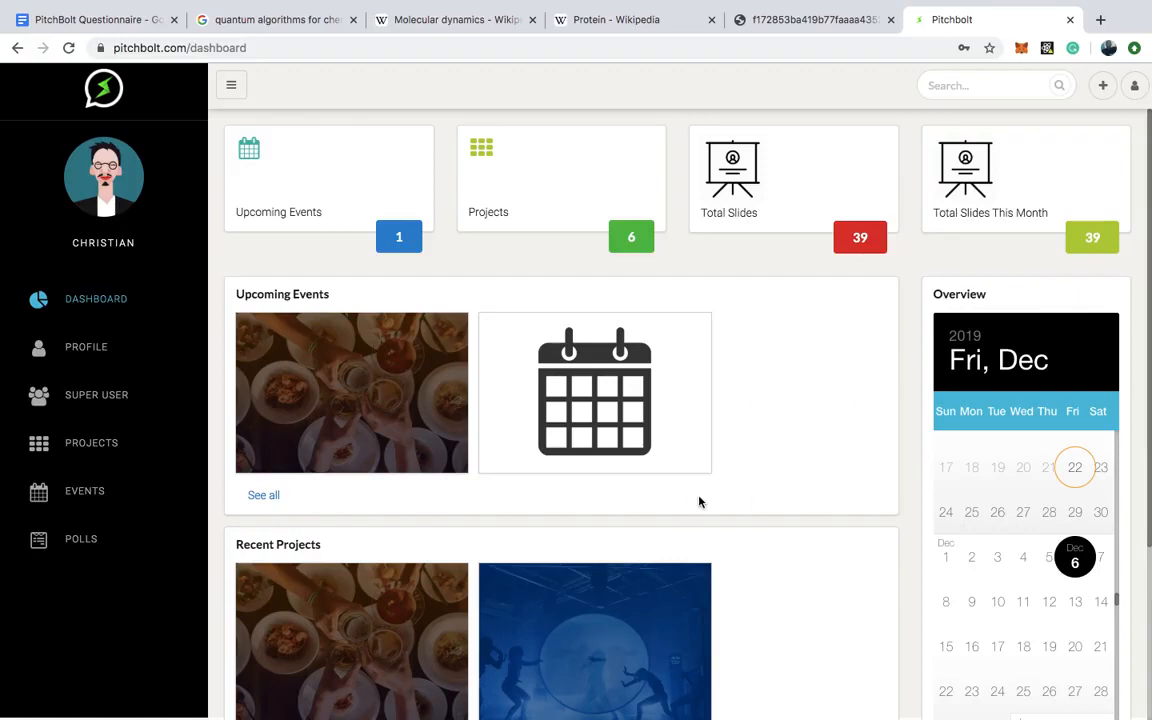
left_click(84, 349)
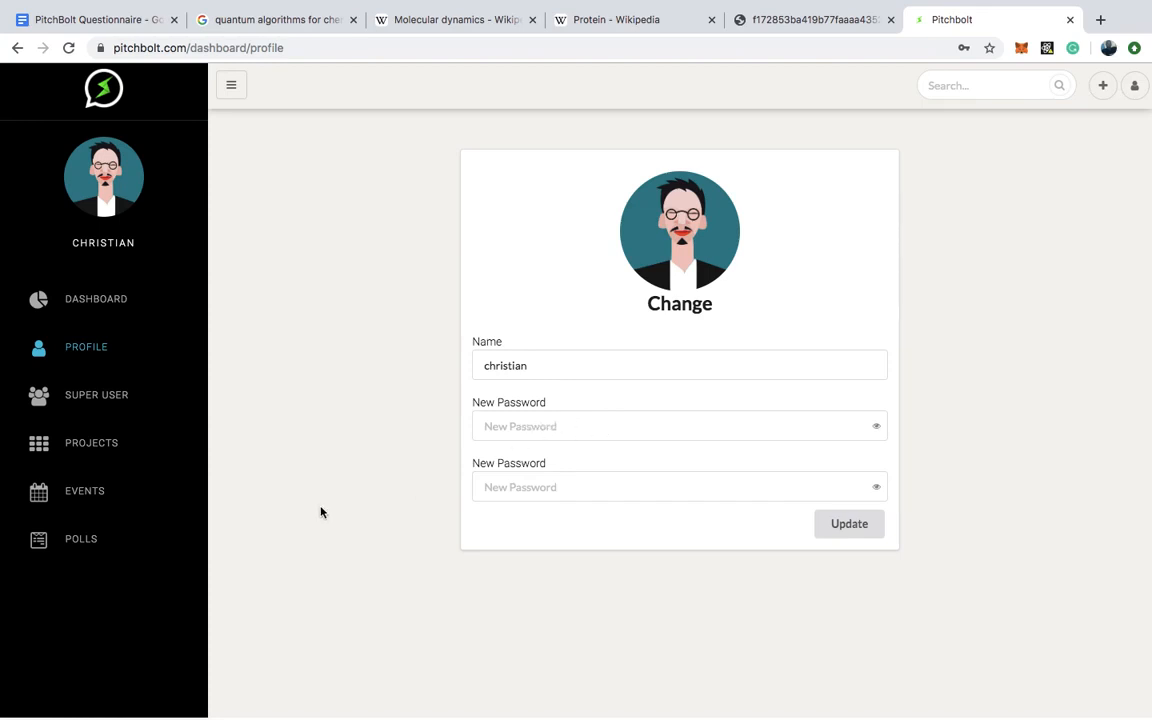
Copy the link of the second event in the events list
left_click(88, 490)
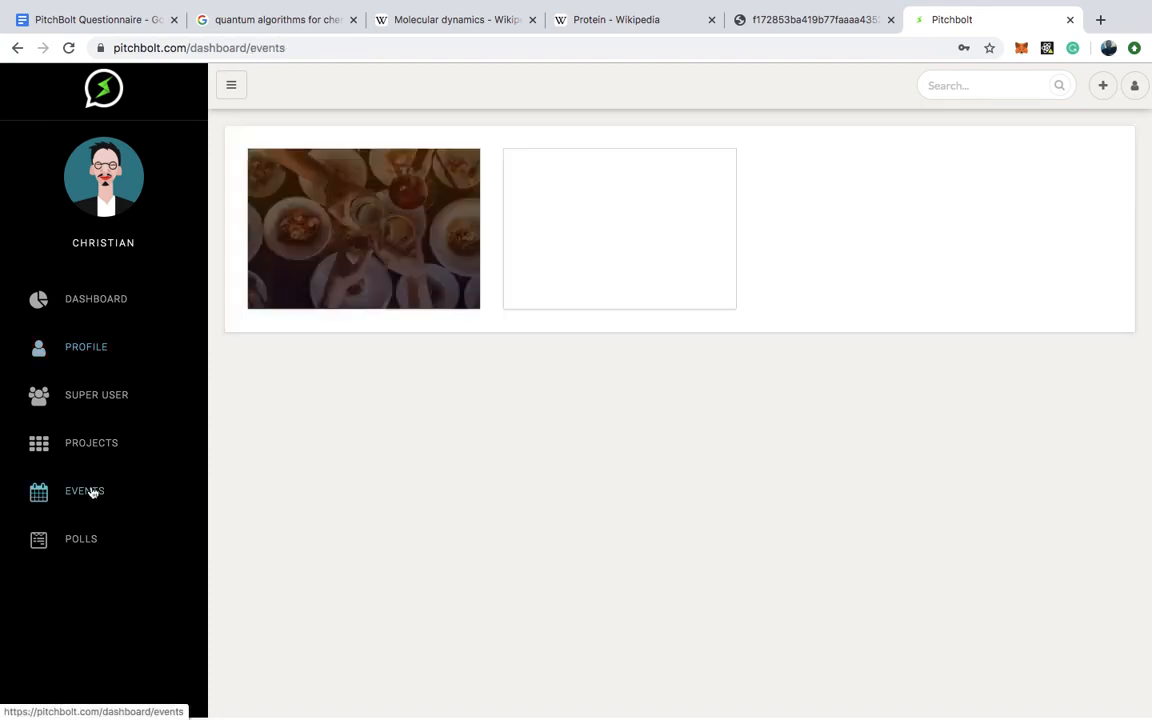
mouse_move(568, 265)
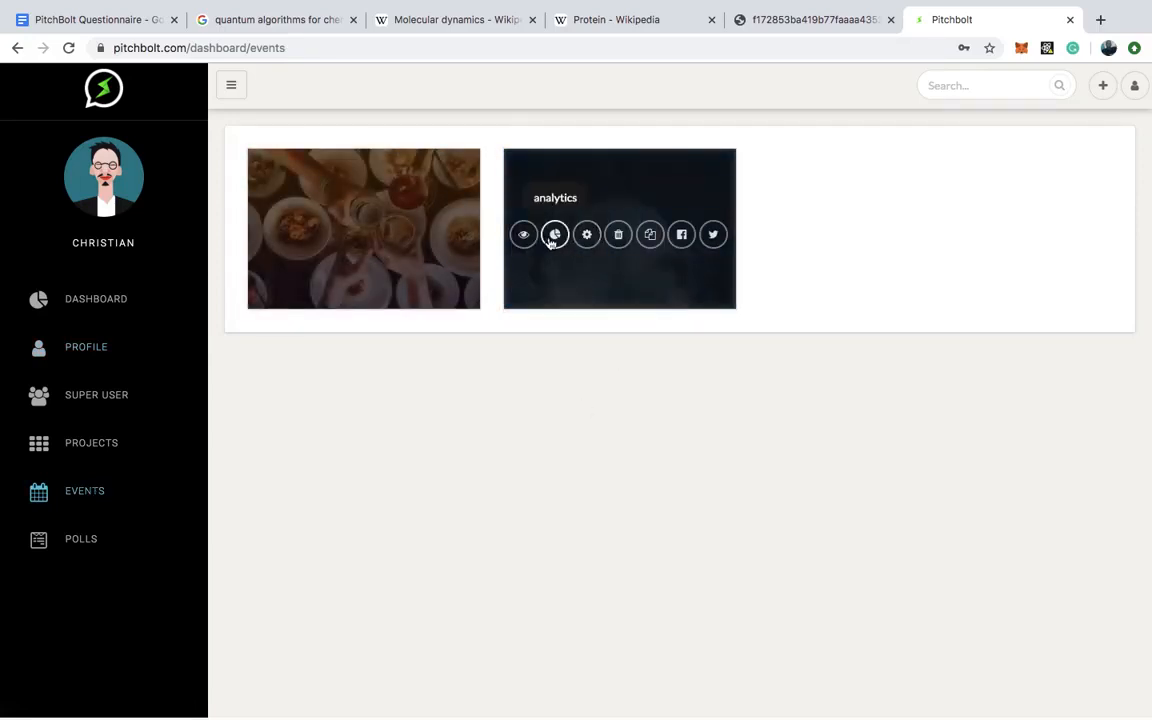
left_click(650, 238)
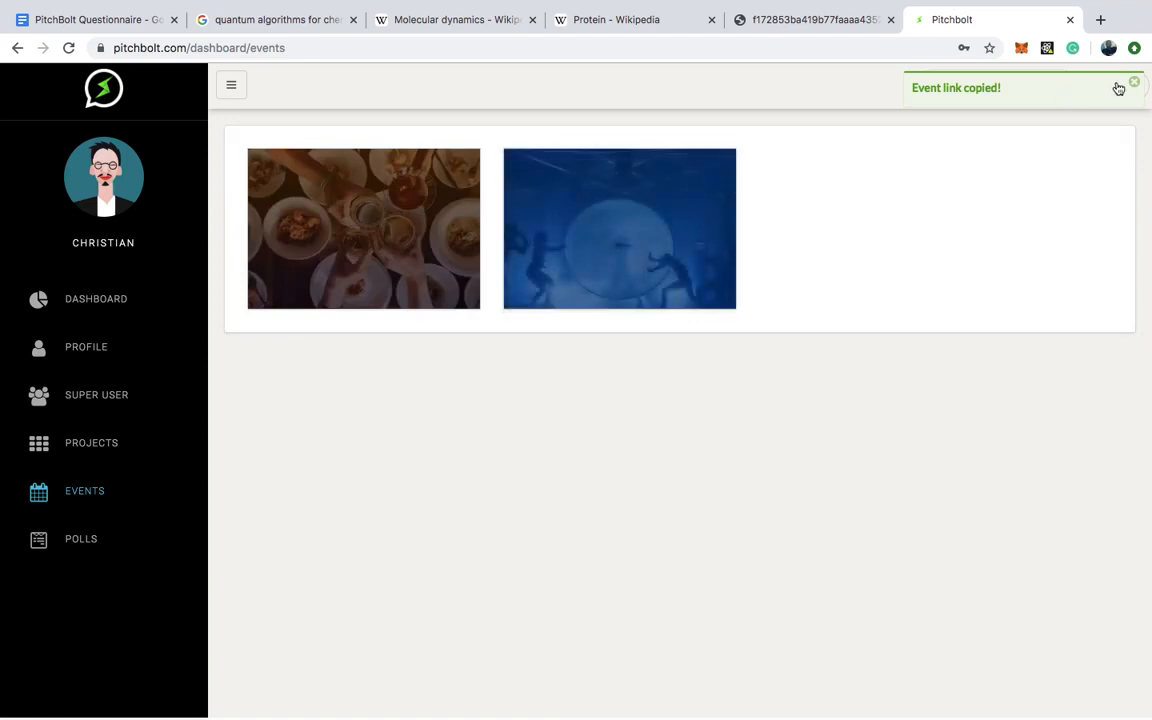
Open the copied event link in a new incognito window
left_click(1136, 50)
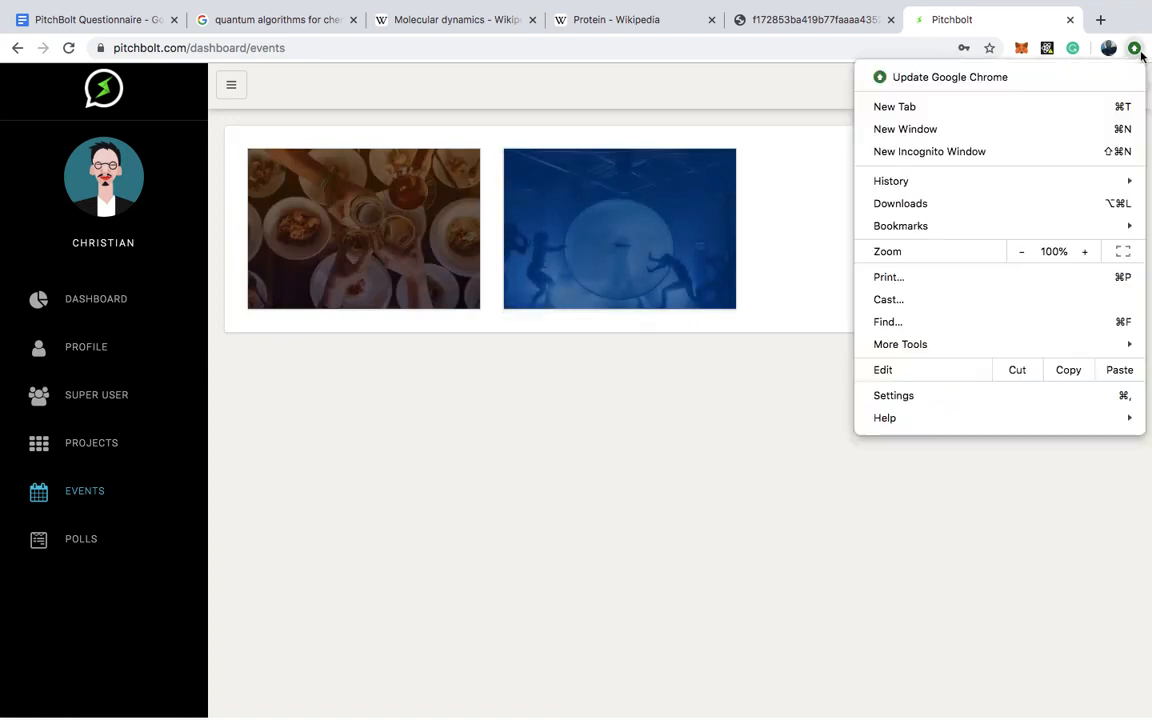
left_click(1008, 153)
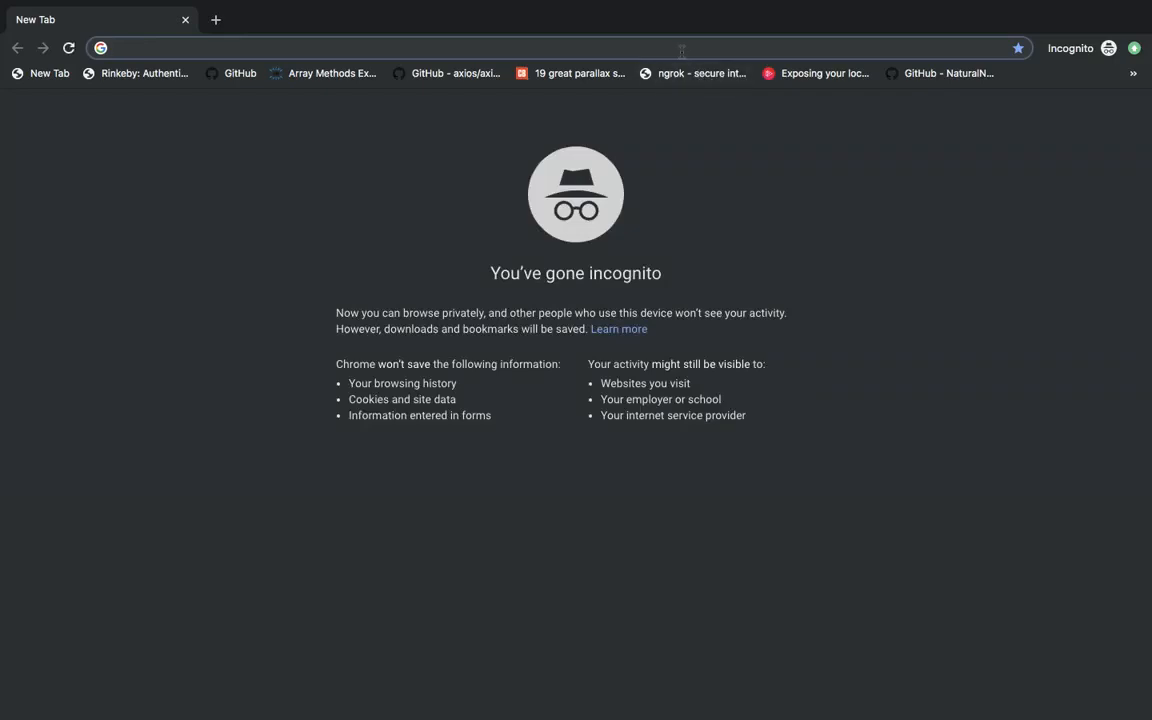
key("super+v")
key("Return")
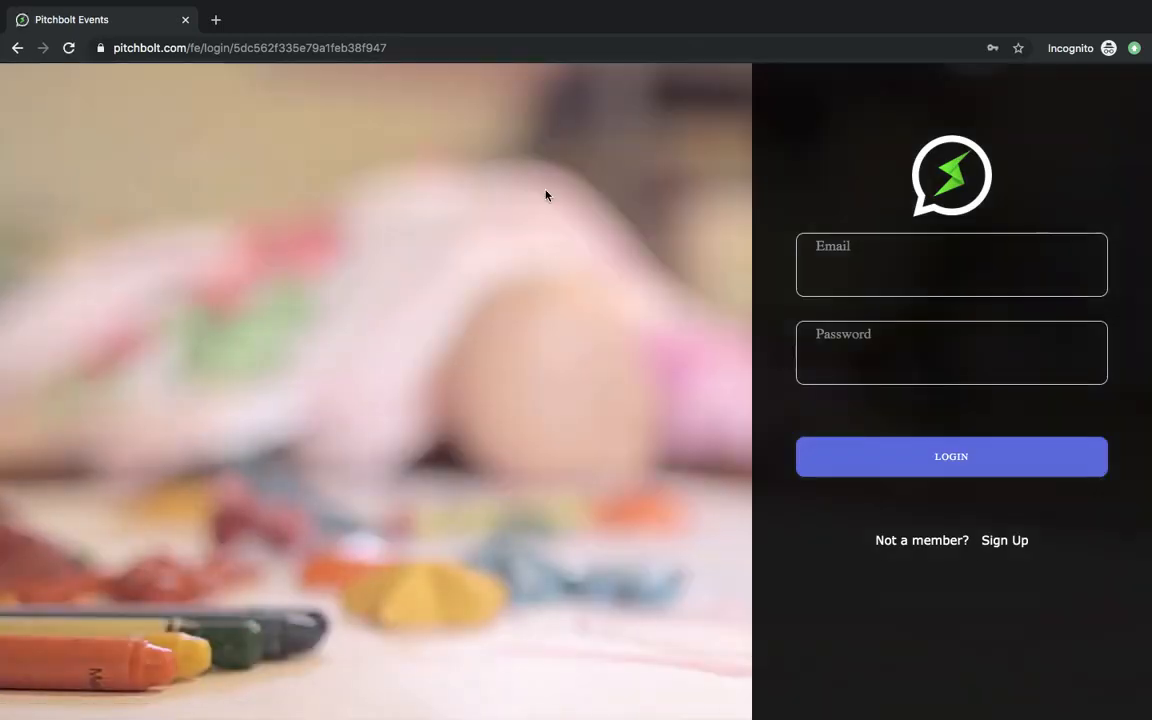
Log in to the event with the first saved account's e-mail and password, and allow microphone and camera access
left_click(870, 261)
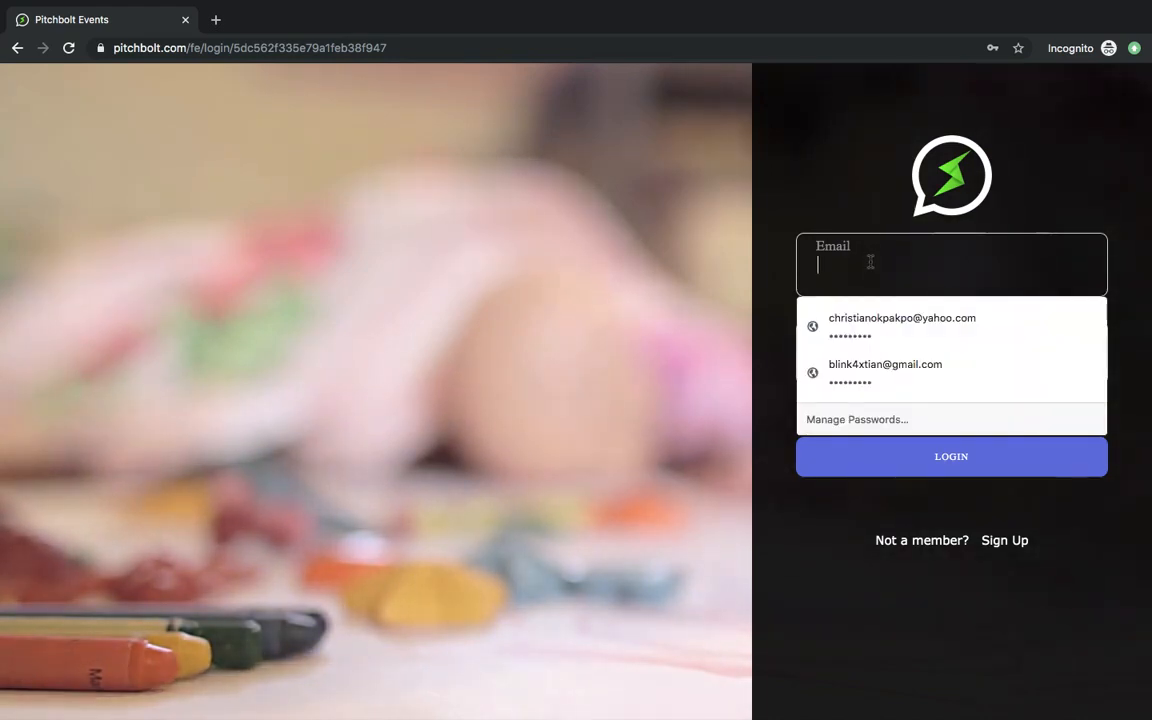
left_click(887, 331)
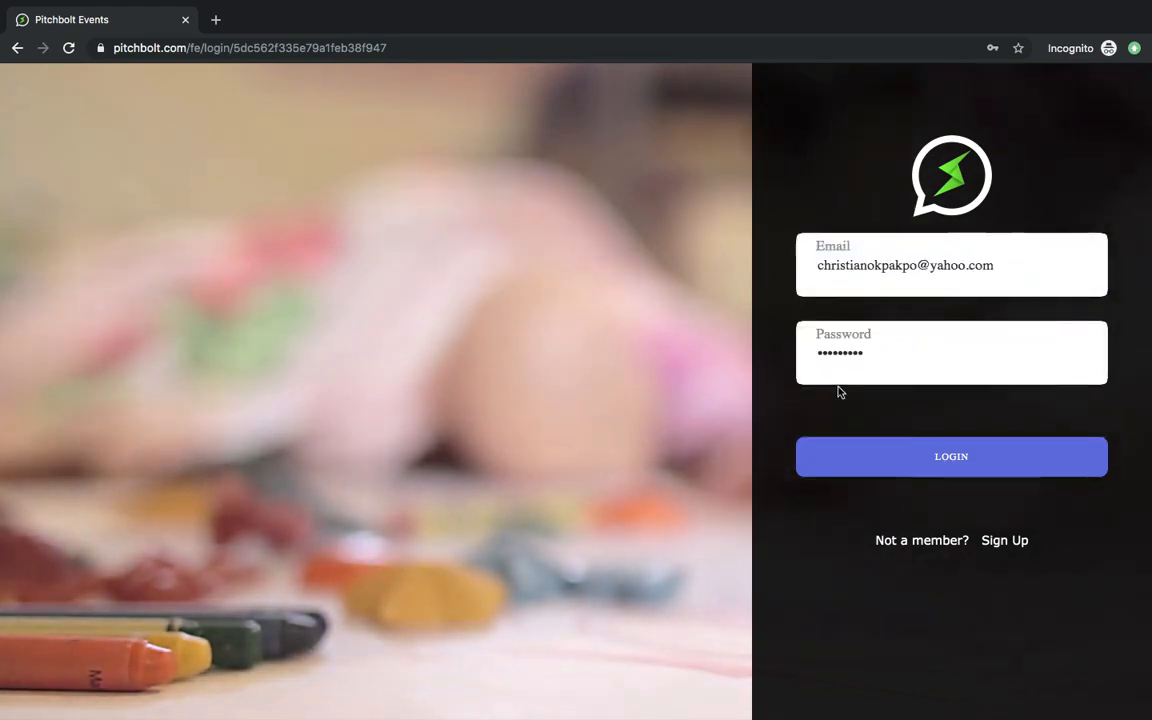
left_click(929, 471)
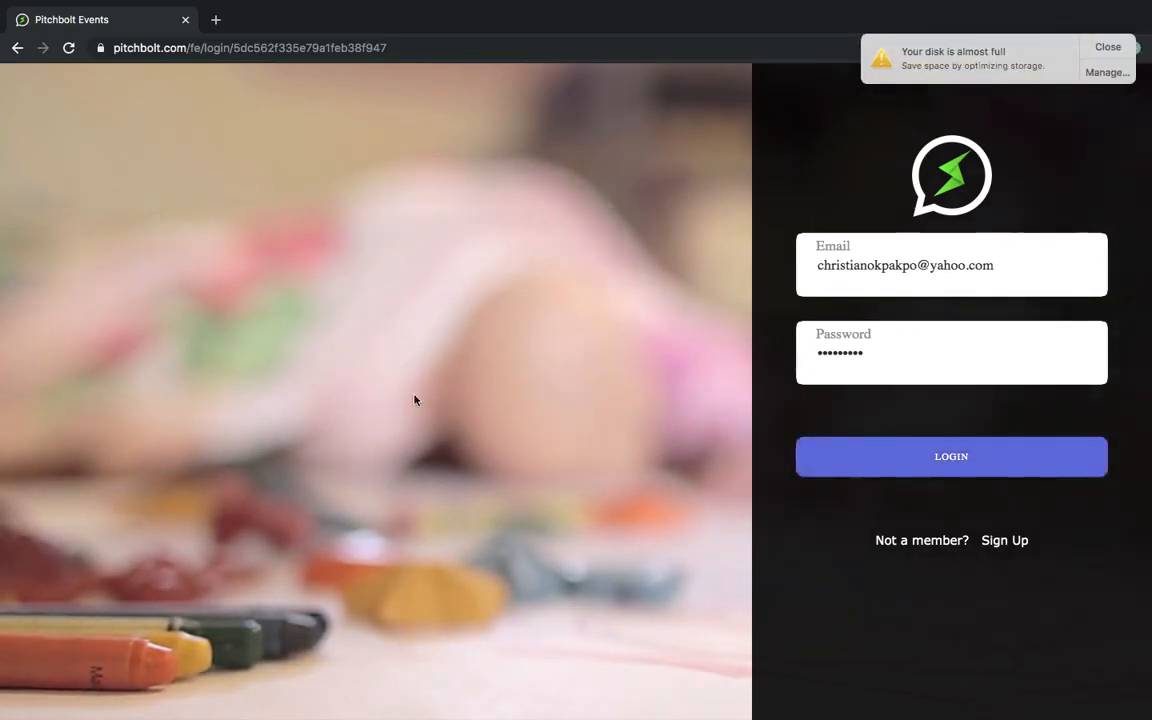
left_click(1108, 47)
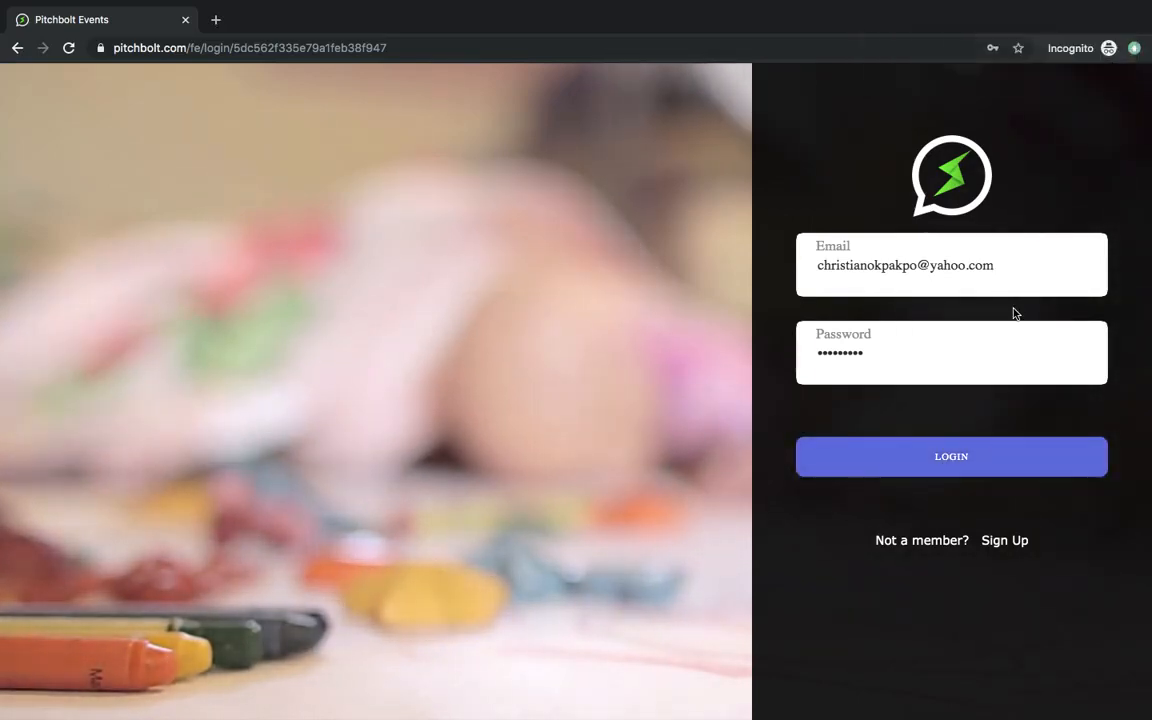
left_click(967, 465)
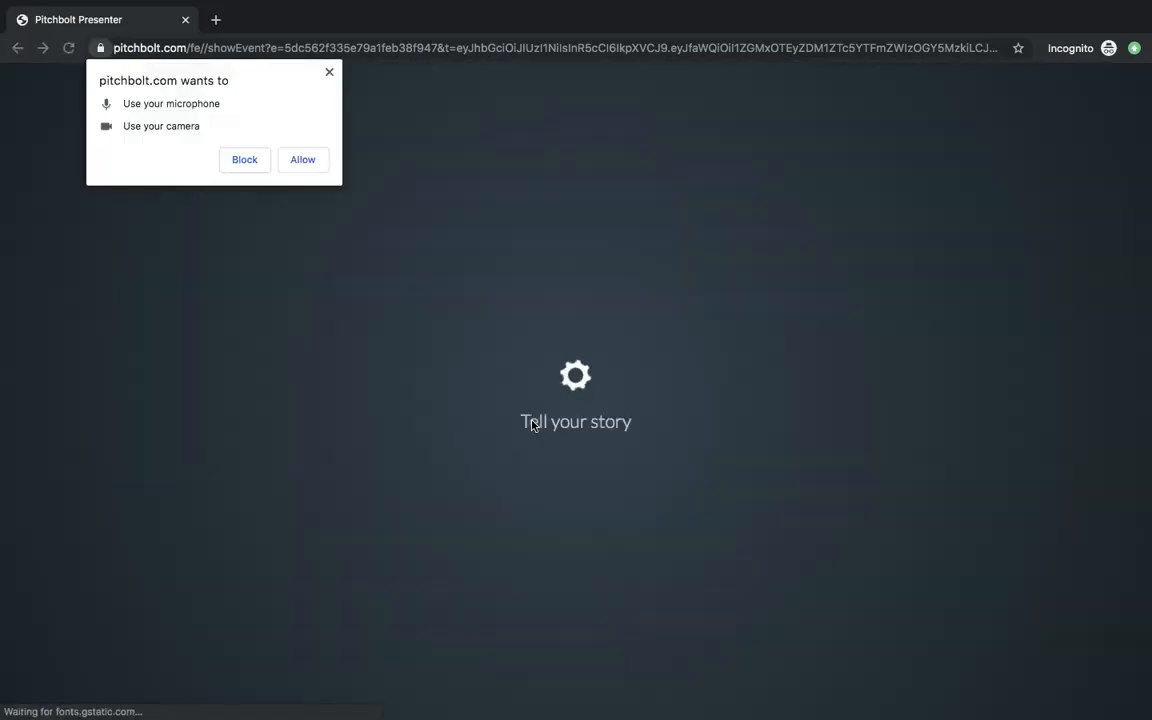
left_click(312, 164)
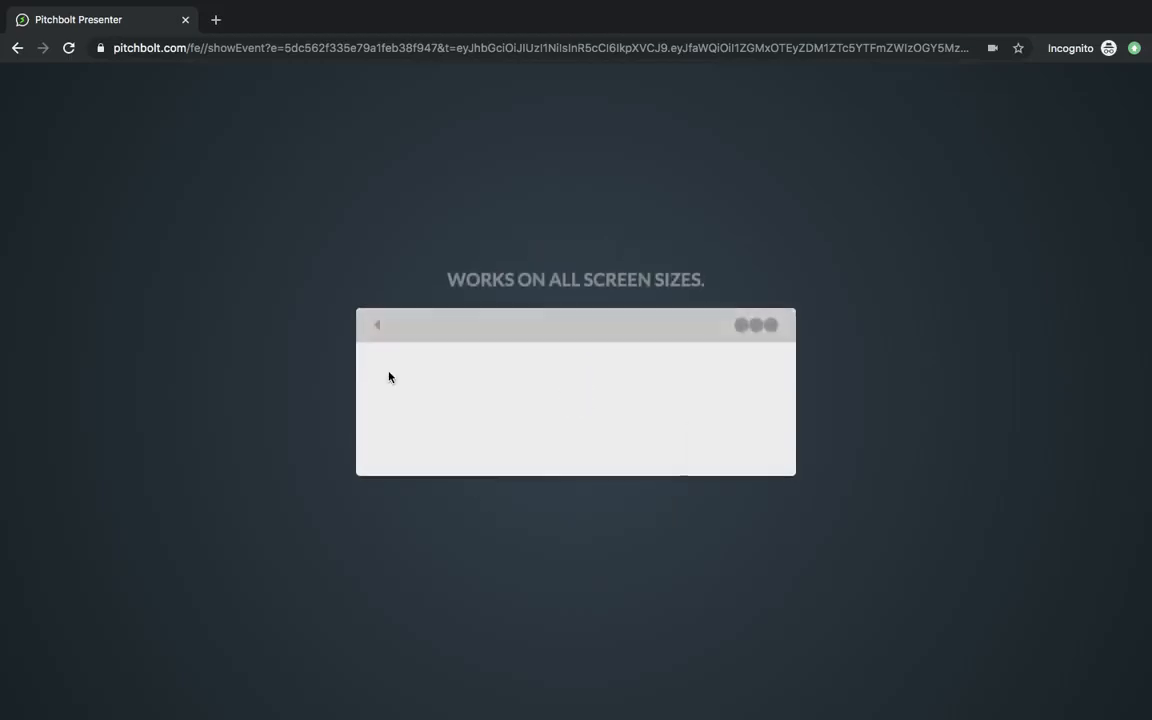
Return from the incognito presenter to the browser window with the events list
key("ctrl+Left")
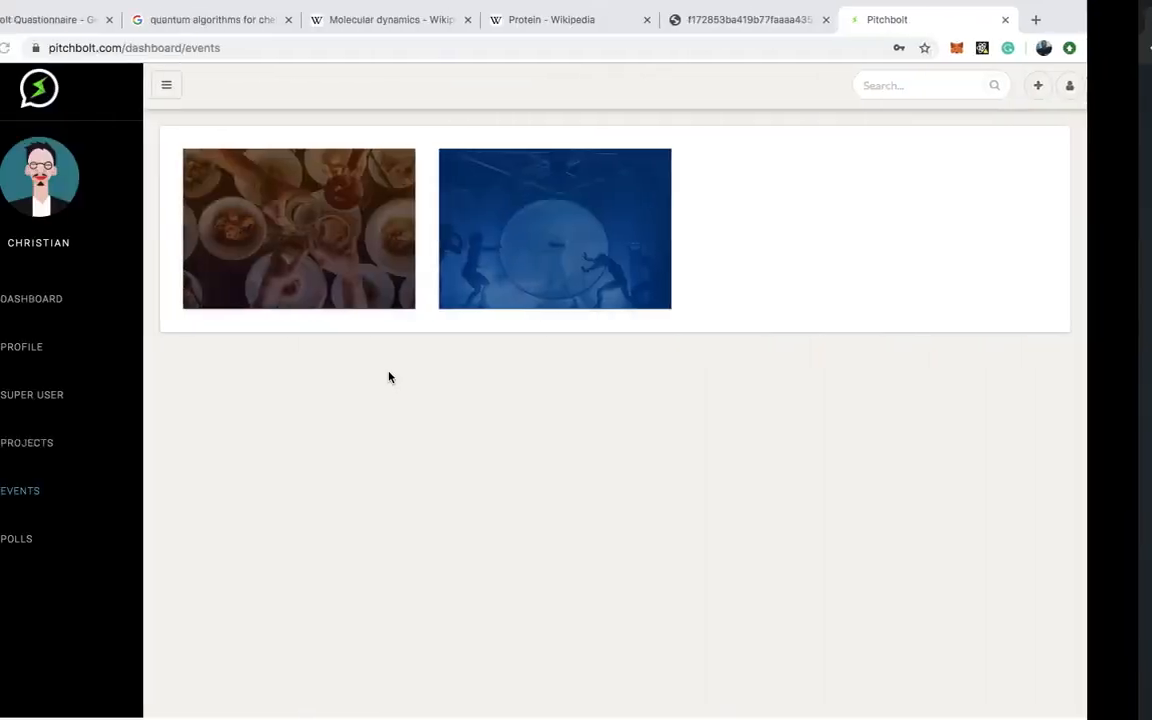
mouse_move(812, 4)
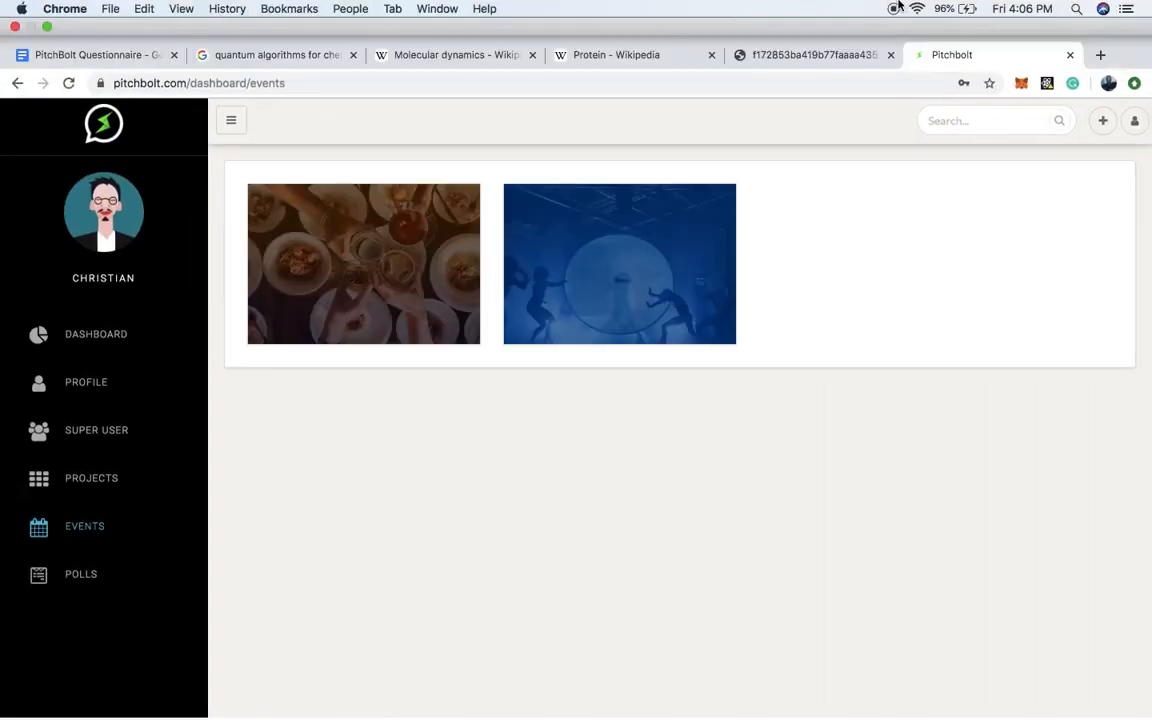